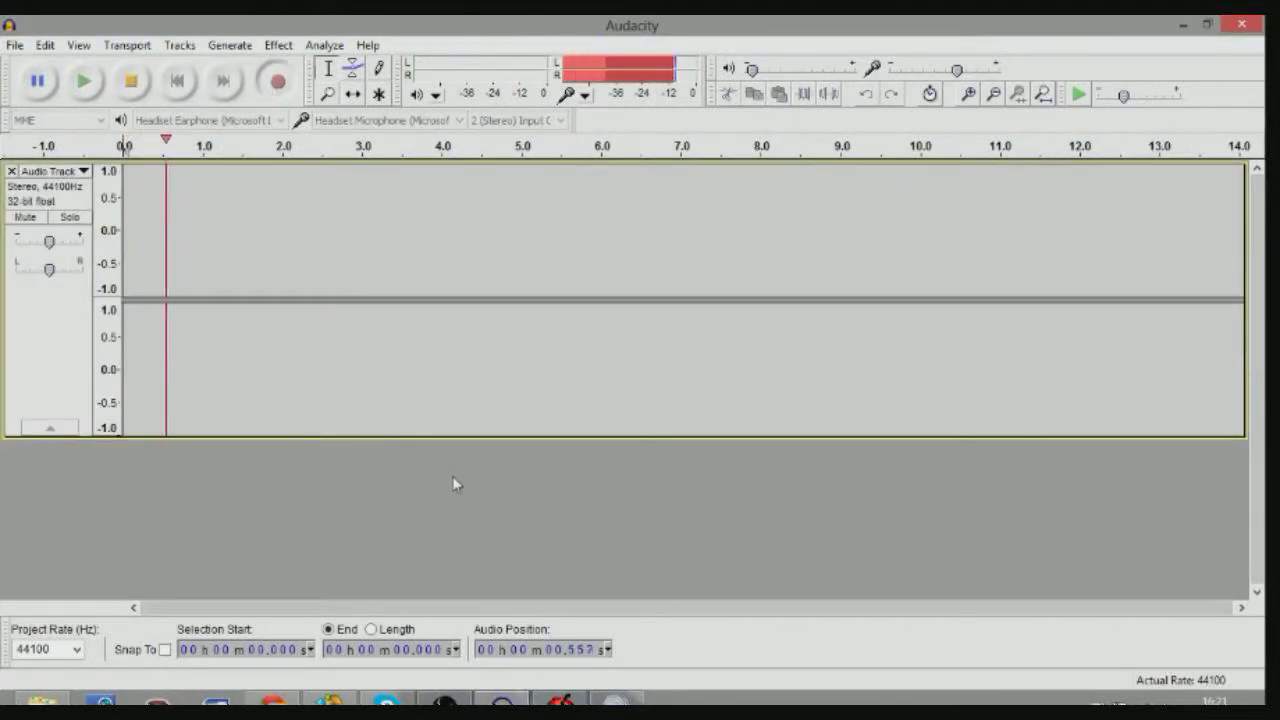
Switch from the empty Audacity project to the I Wanna Be The Guy Game Over screen.
key(alt+Tab)
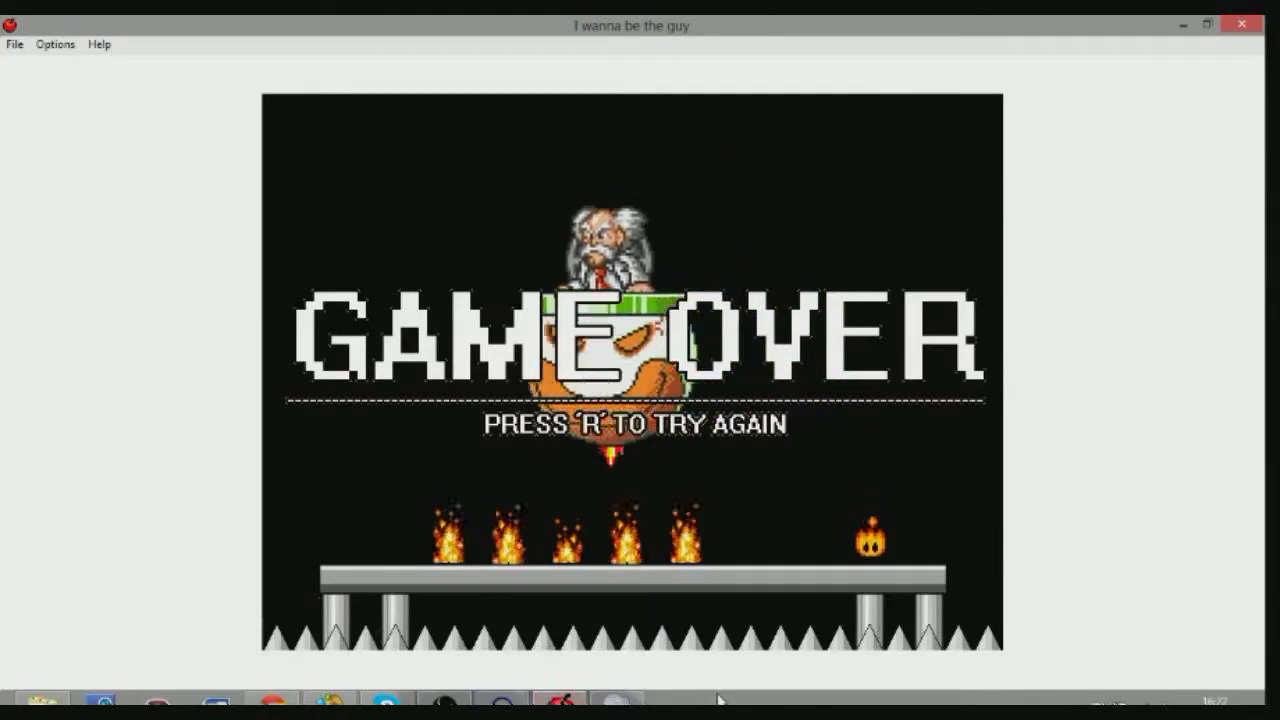
Retry from the save point and walk right into the boss room as Bowser arrives.
key(r)
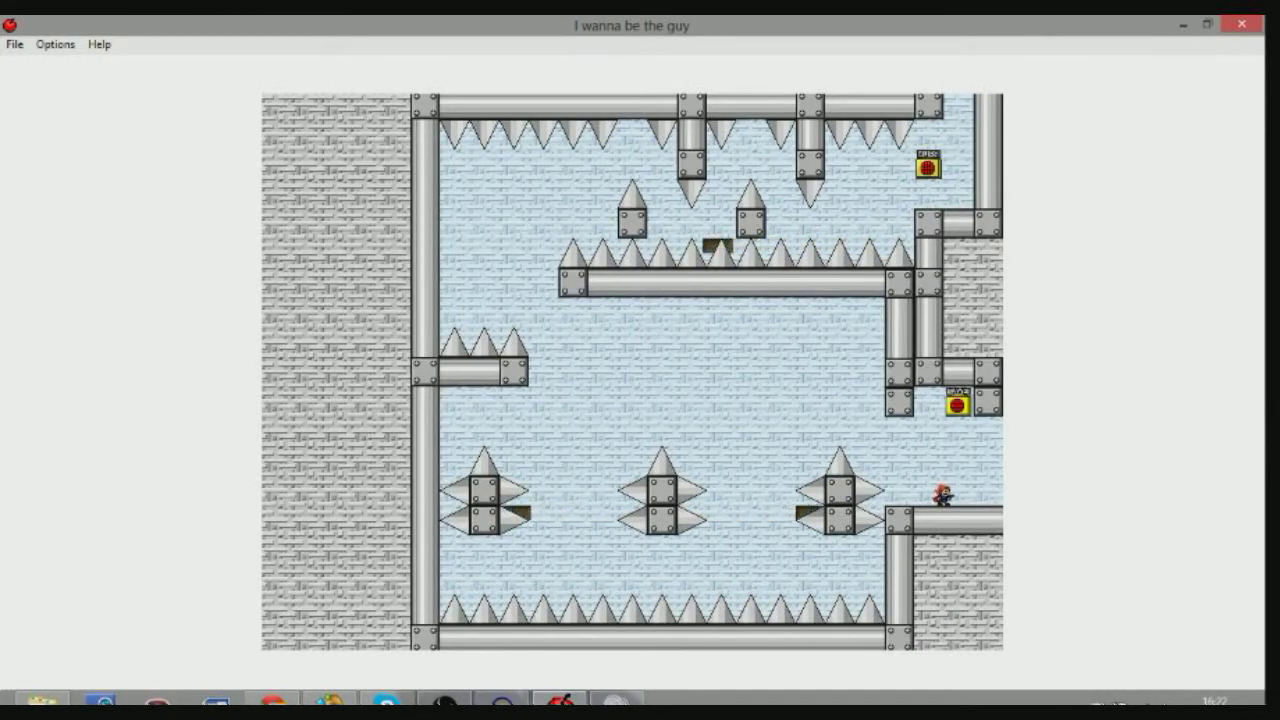
key(Right)
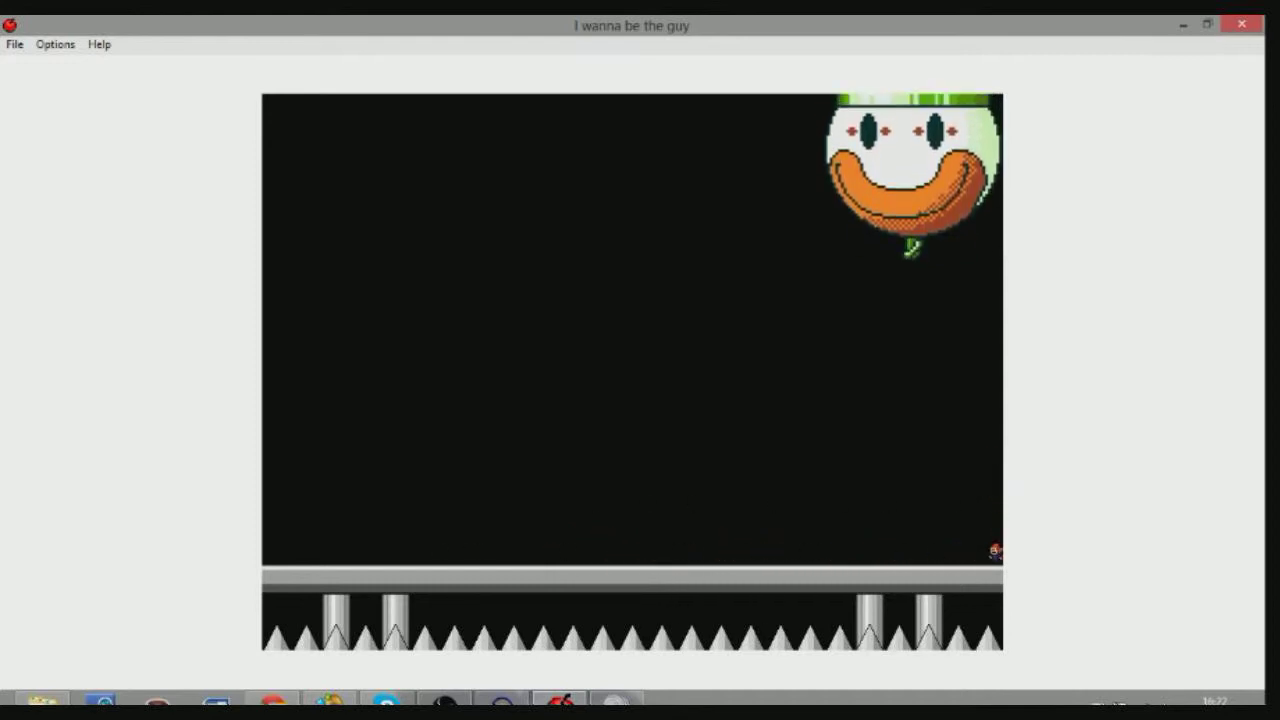
key(shift)
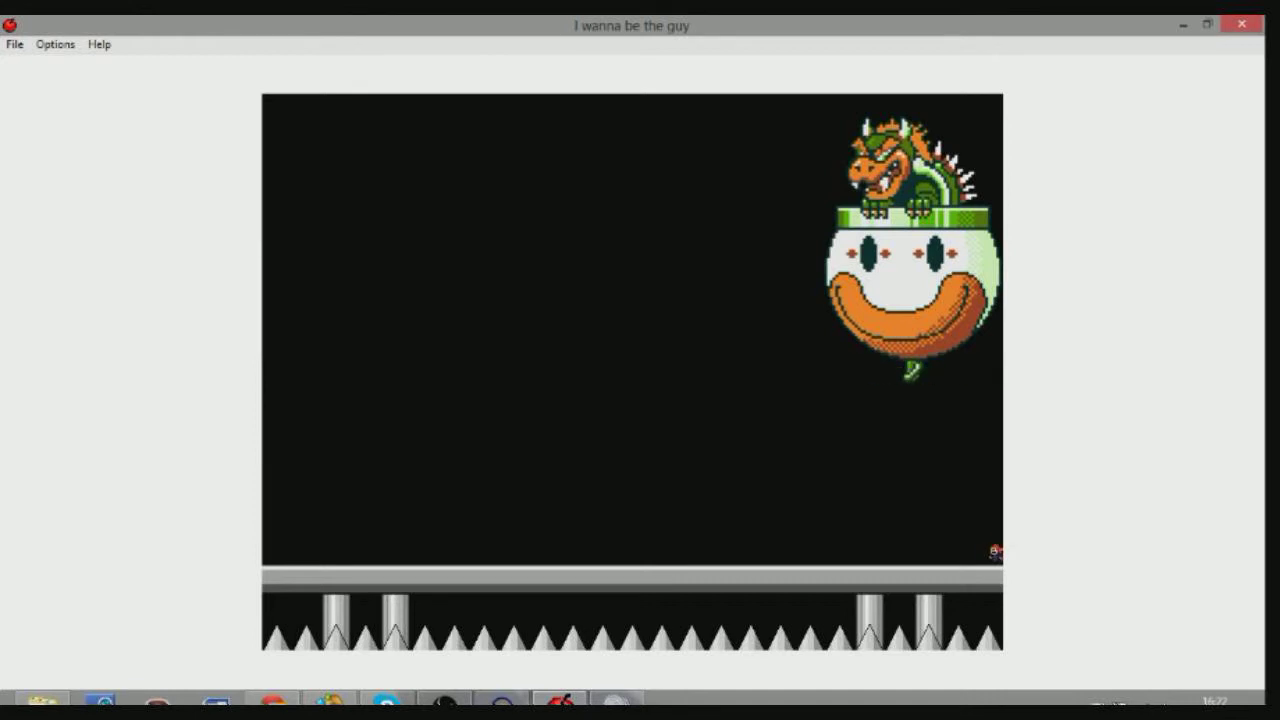
Jump clear of Bowser's car and dodge the blue bob-omb until it hits him.
key(shift)
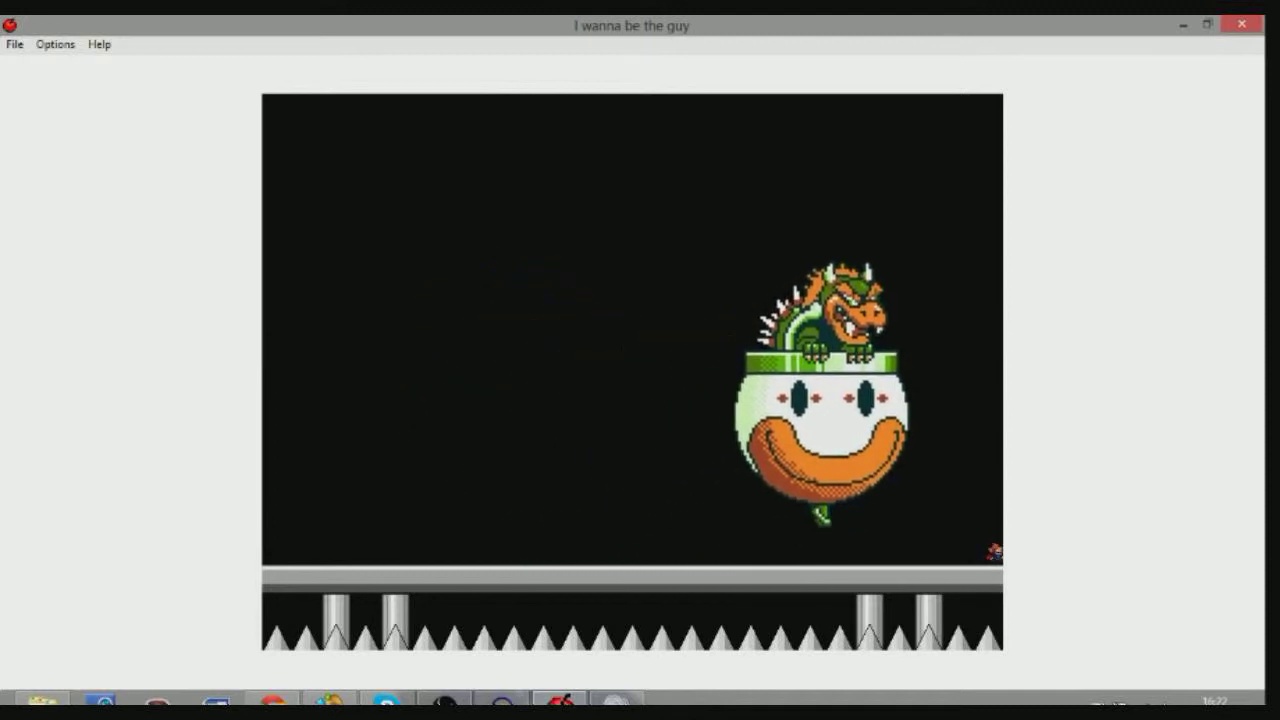
key(shift)
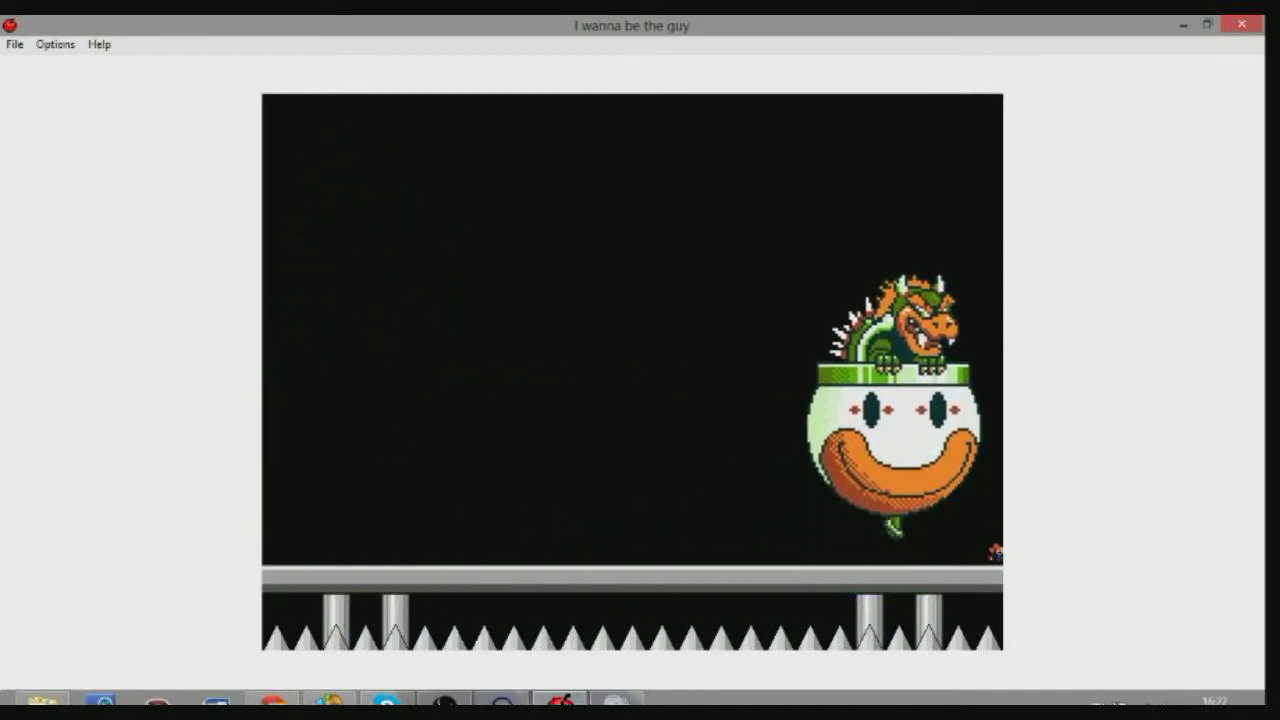
key(Left)
key(Left)
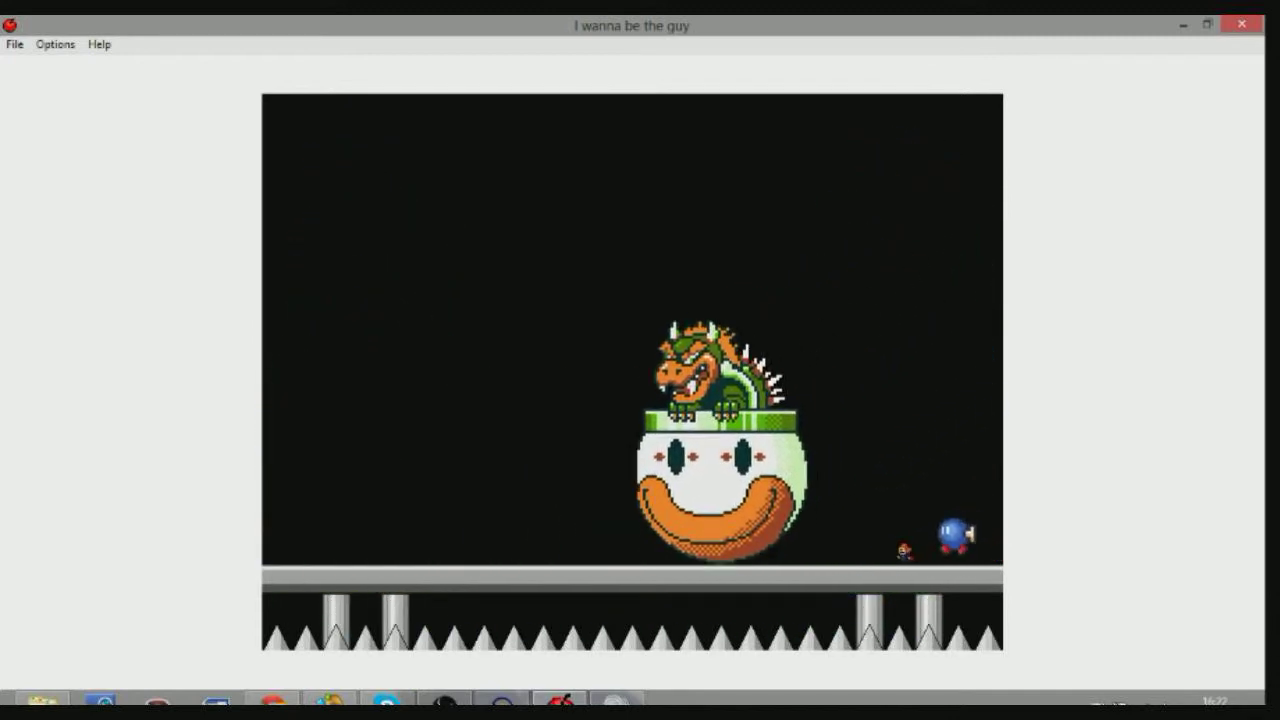
key(shift)
key(Right)
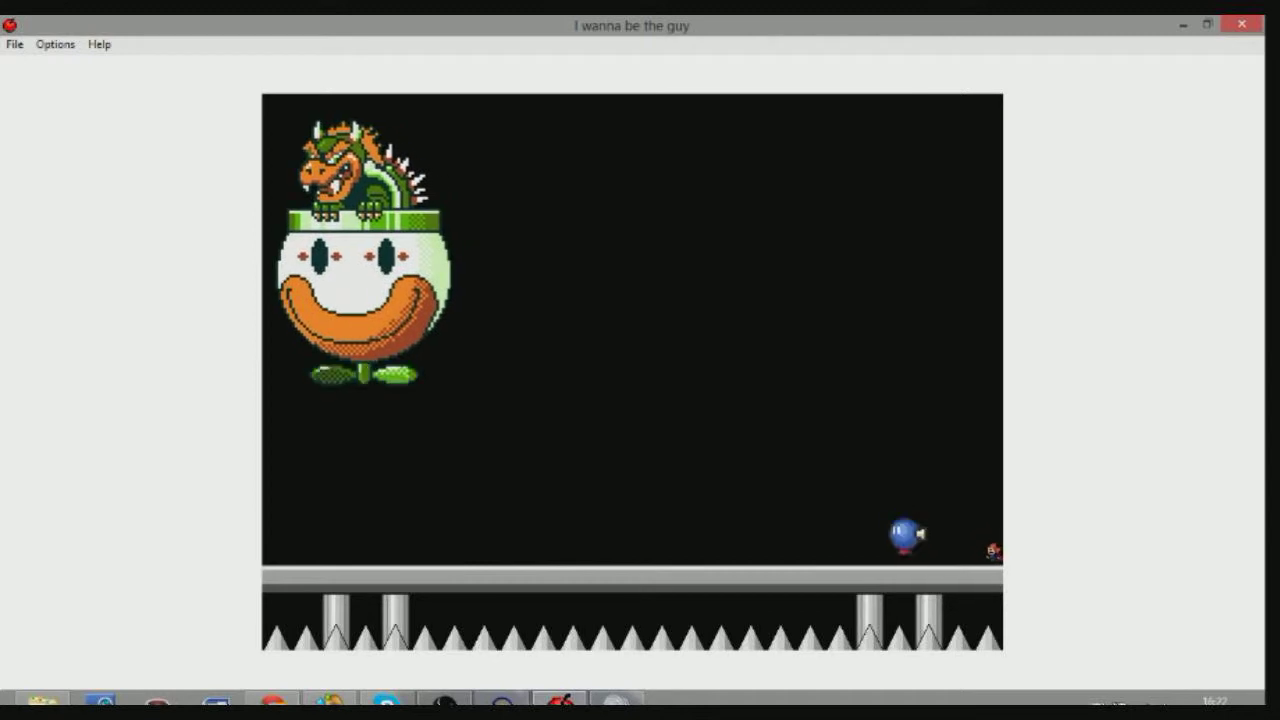
key(shift)
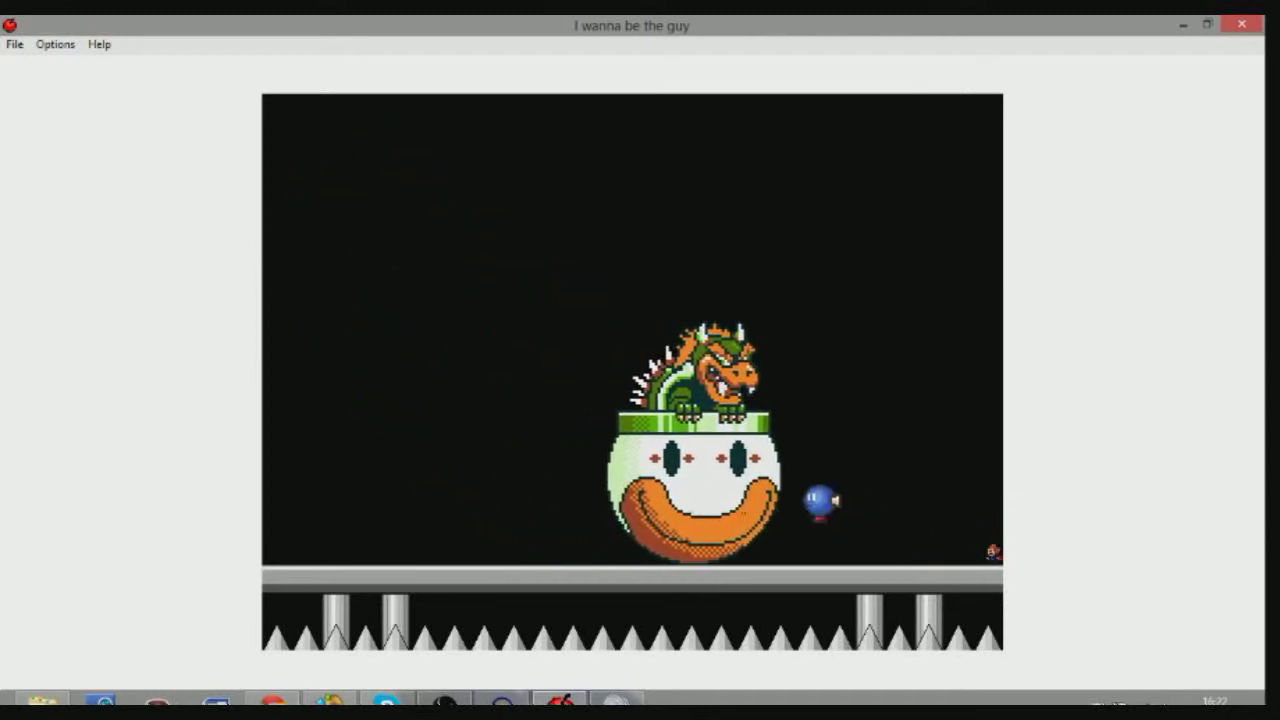
key(Left)
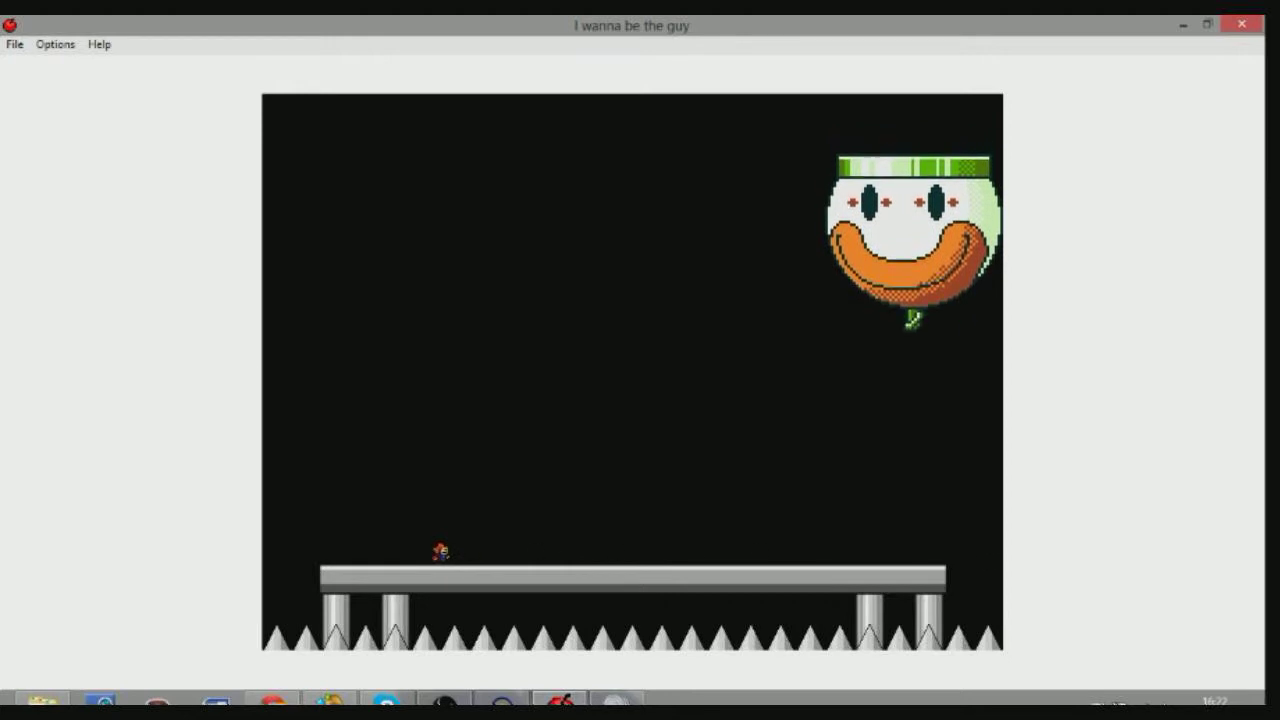
Jump clear of the descending empty car and run right across the platform.
key(shift)
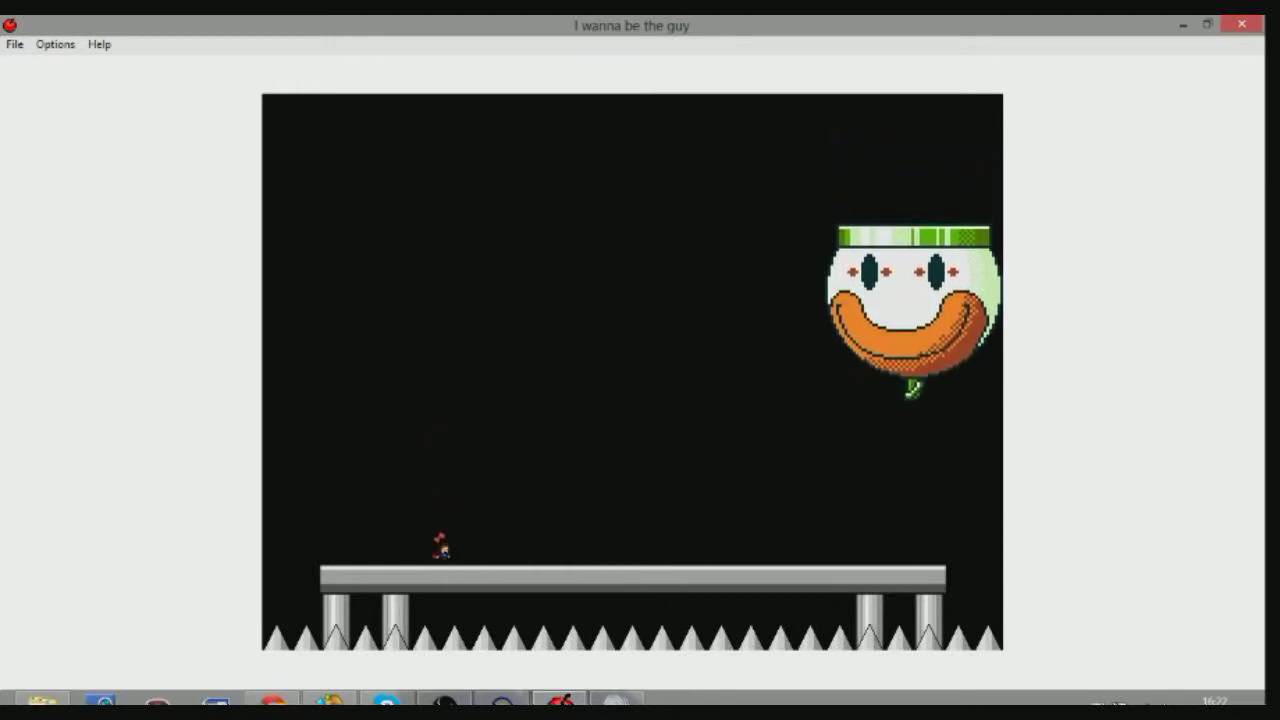
key(shift)
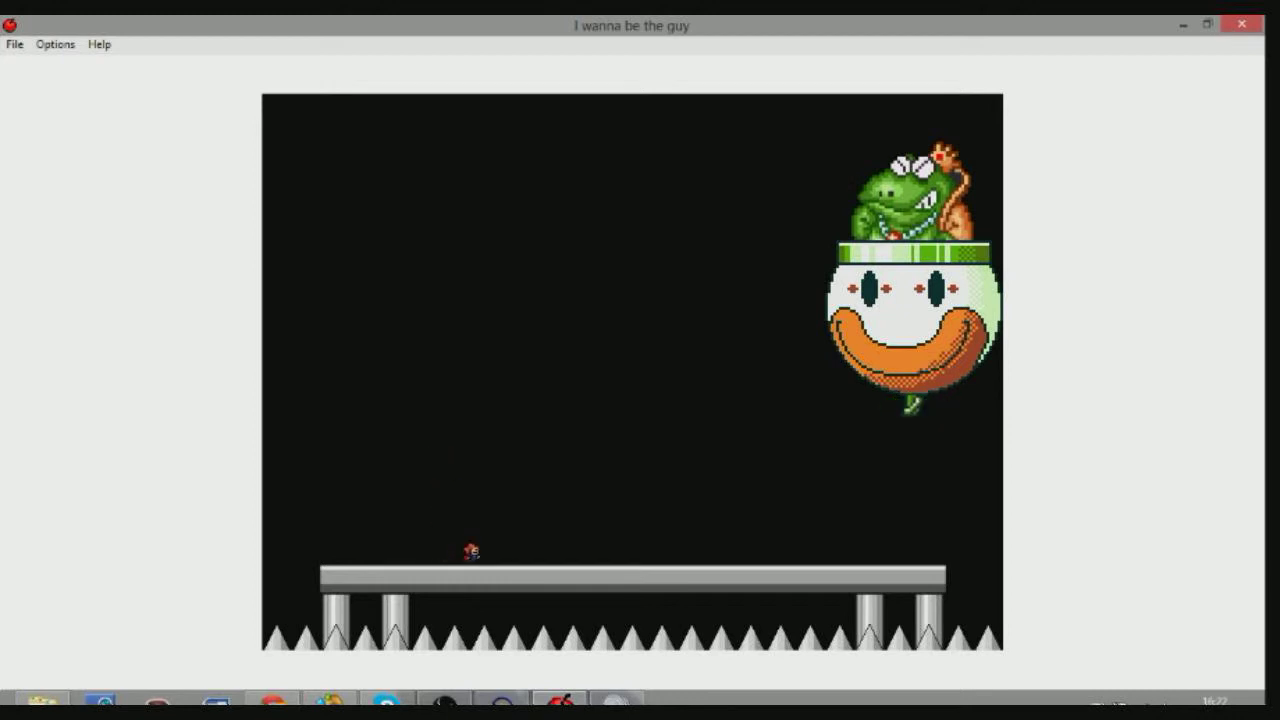
key(Left)
key(shift)
key(Right)
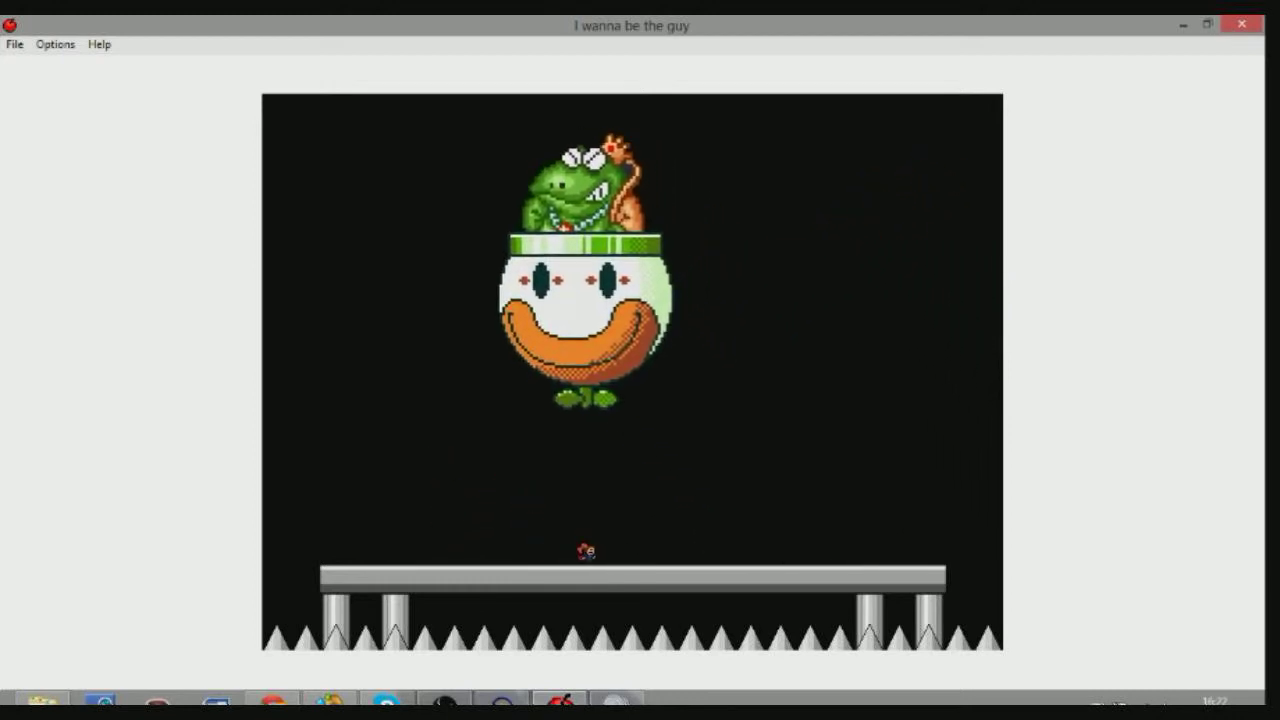
key(Right)
key(shift)
key(Left)
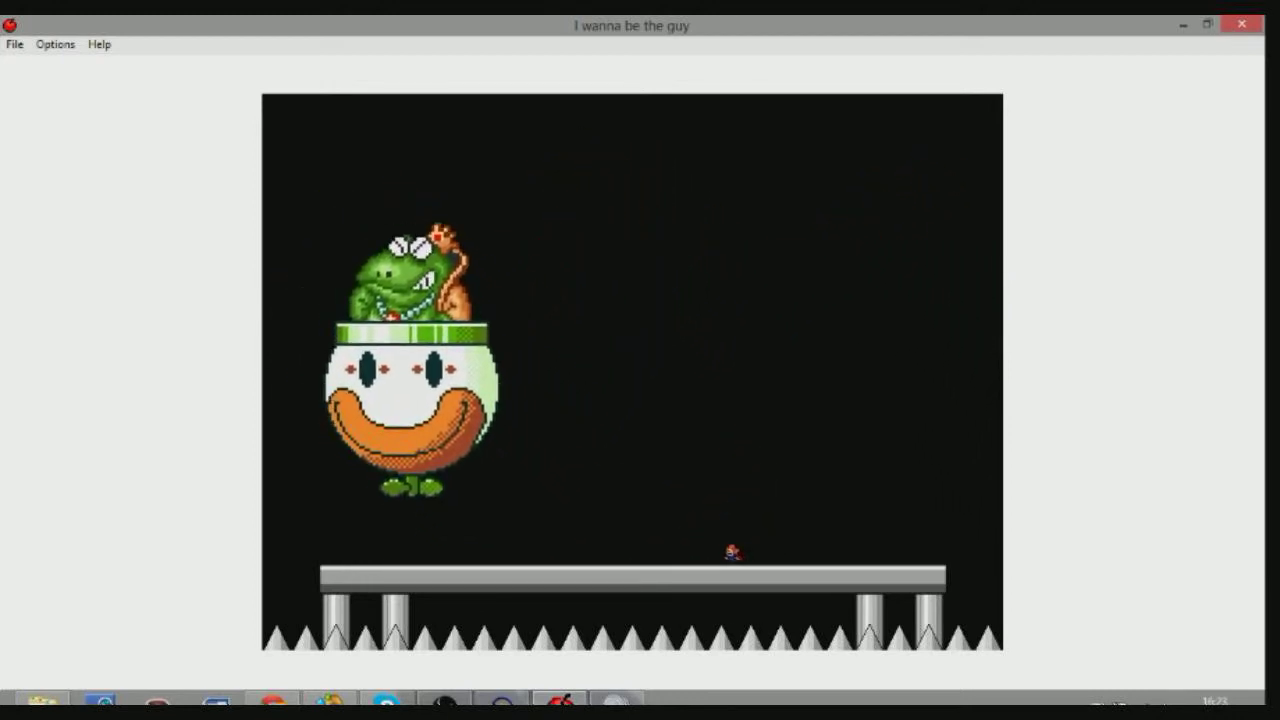
Jump left under the frog king, then hop back right to dodge him.
key(Left)
key(shift)
key(shift)
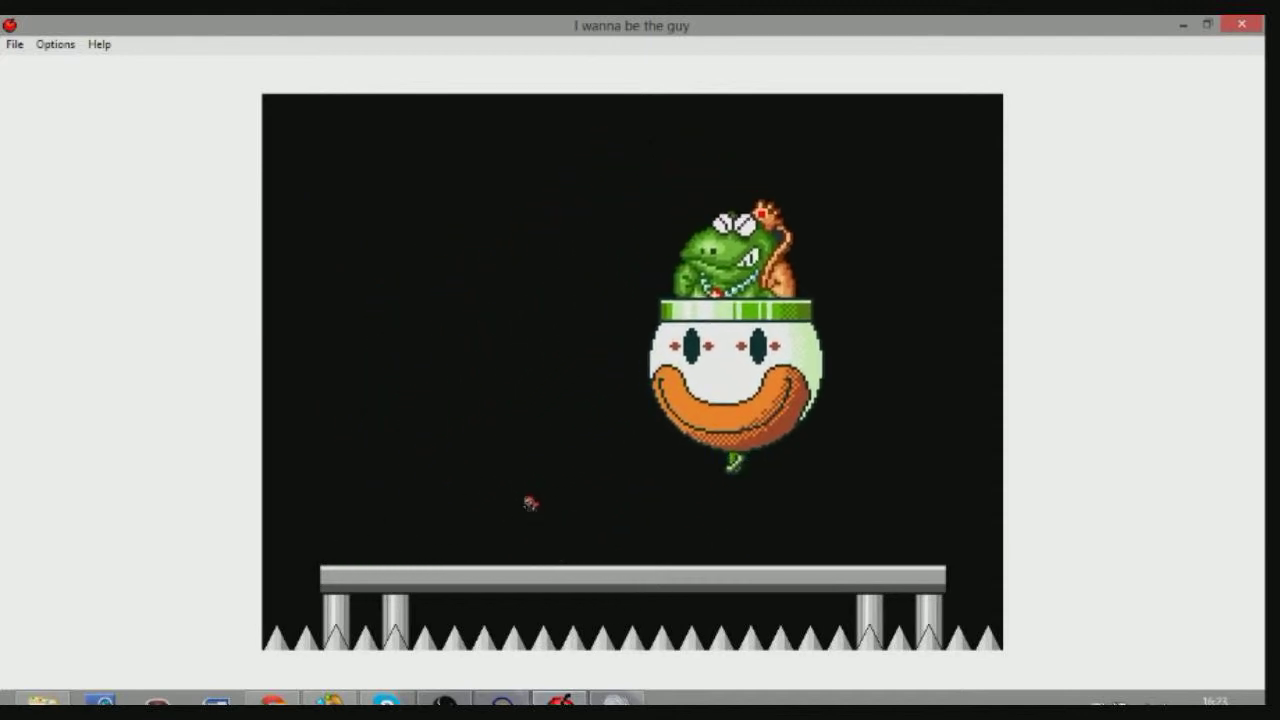
key(Left)
key(shift)
key(Right)
key(shift)
Jump over the boss's path going right, then leap left past him.
key(Right)
key(shift)
key(Left)
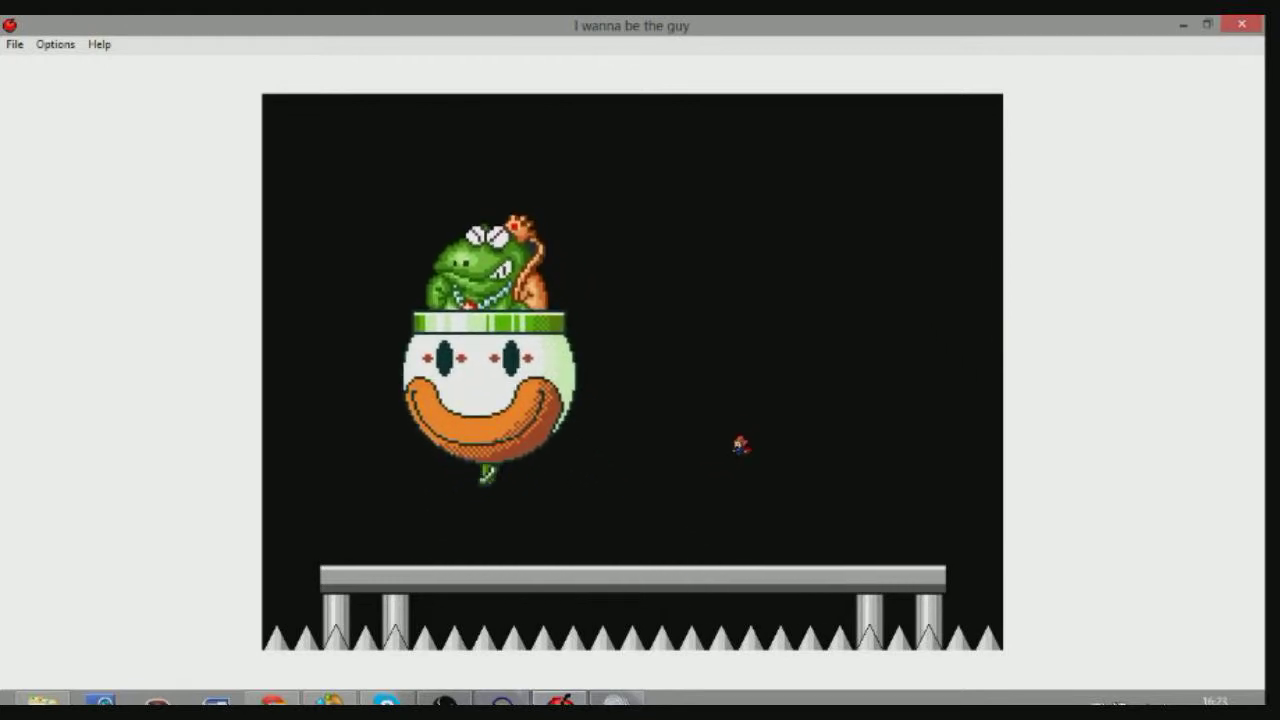
key(Left)
key(shift)
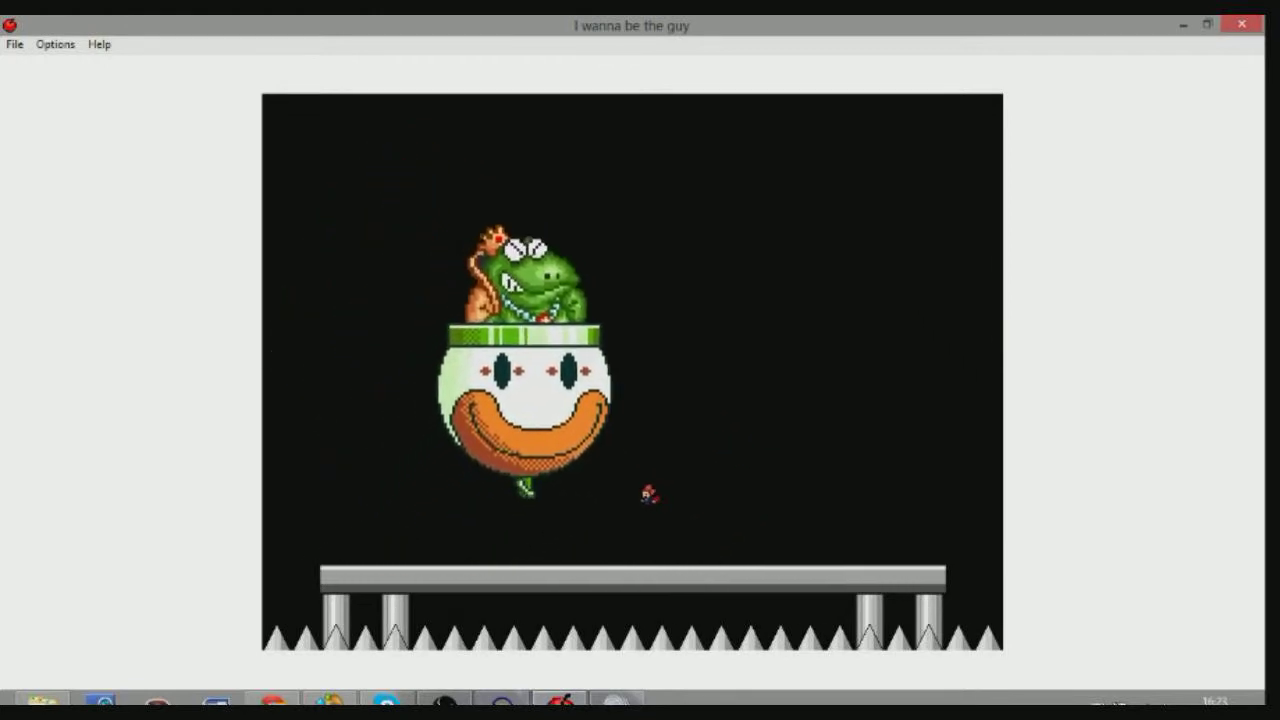
key(Left)
key(shift)
key(Right)
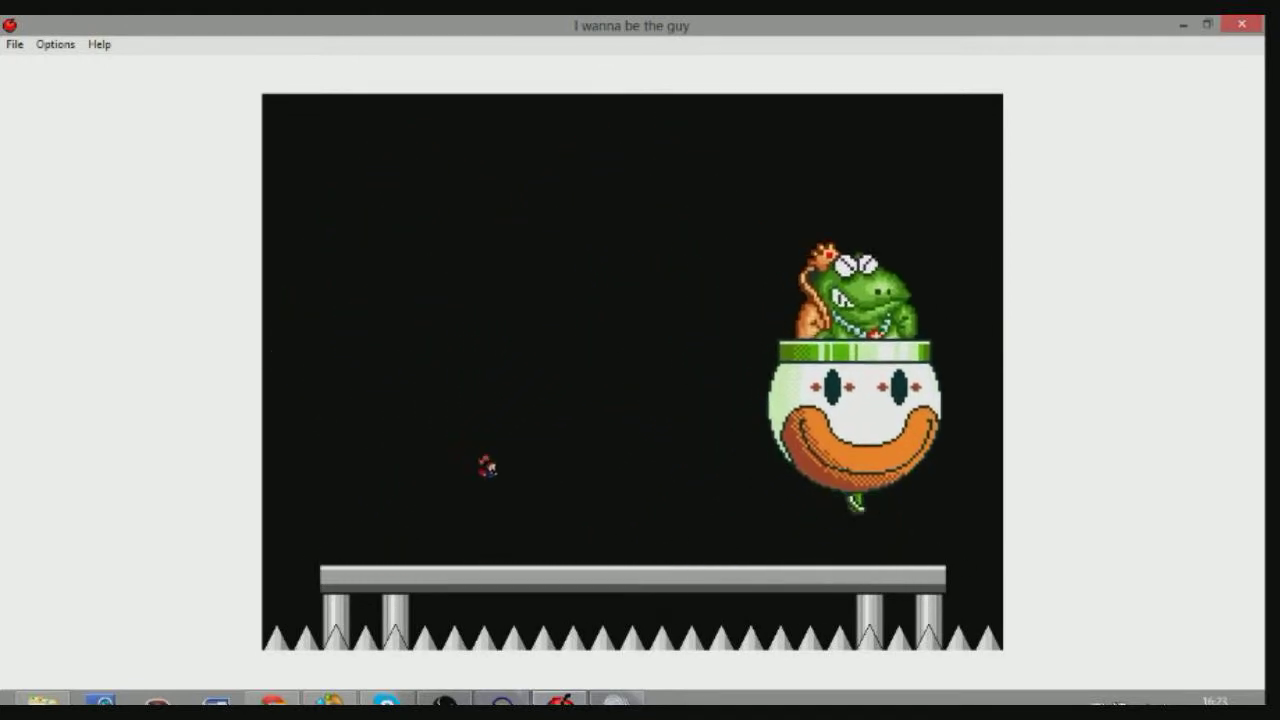
Run right, drift back left, then edge right as the boss charges down.
key(Right)
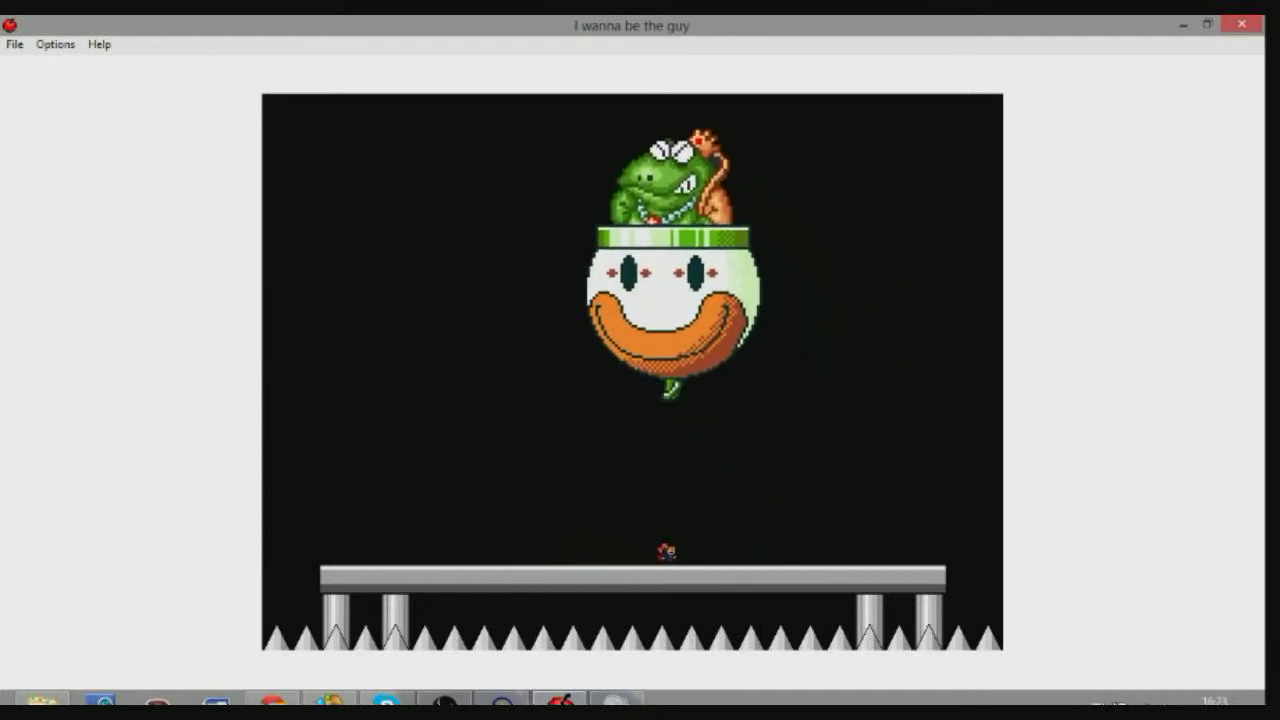
key(Right)
key(shift)
key(Left)
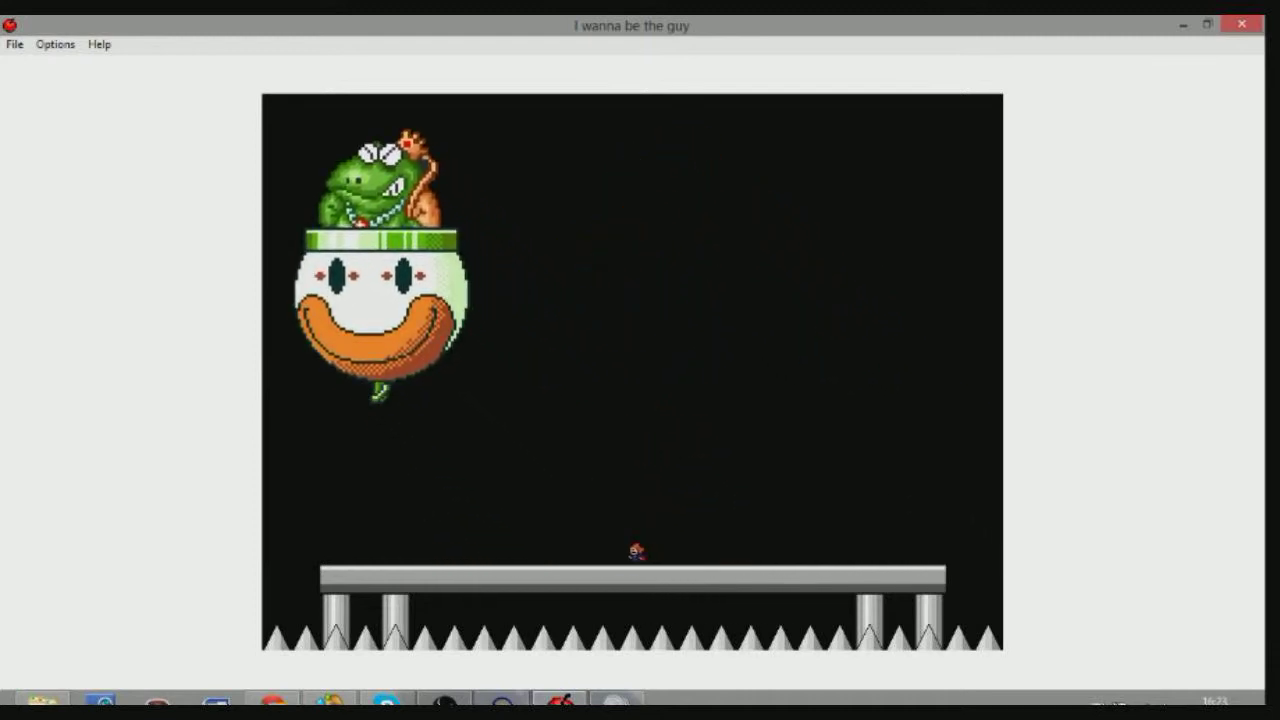
key(Left)
key(Right)
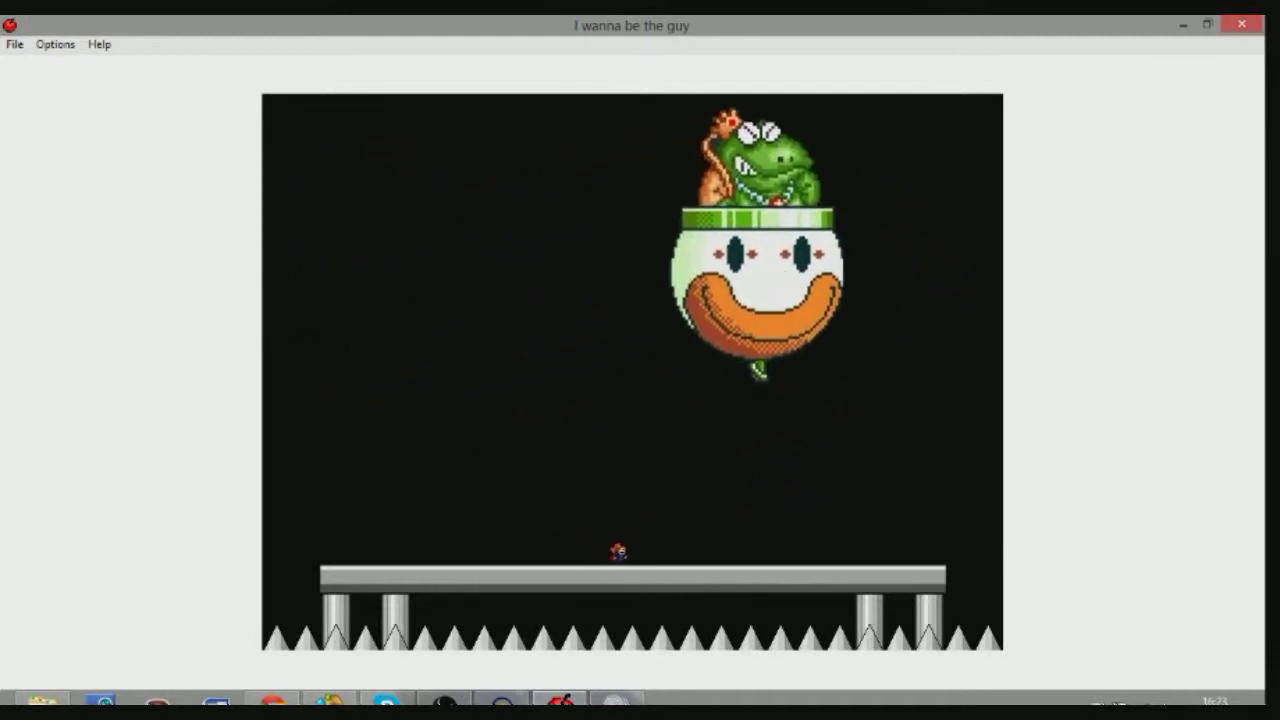
key(Right)
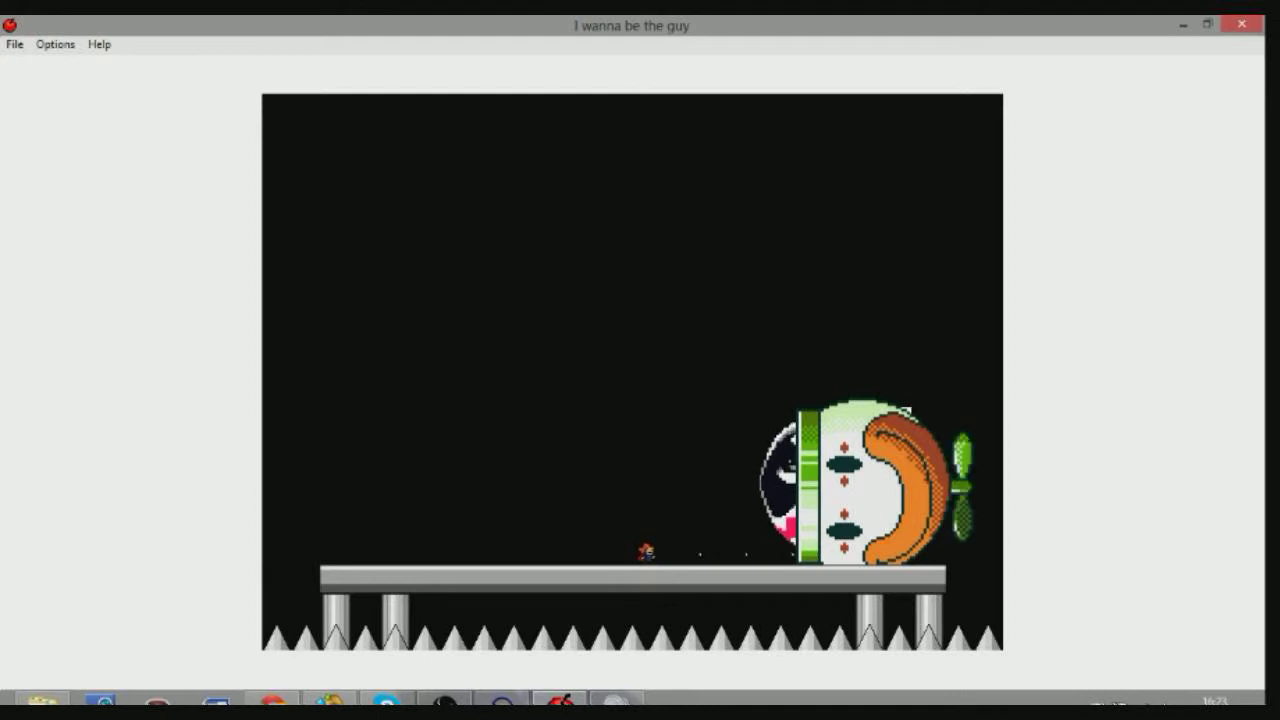
Flee left from the exploding boss, then jump toward the returning car.
key(Left)
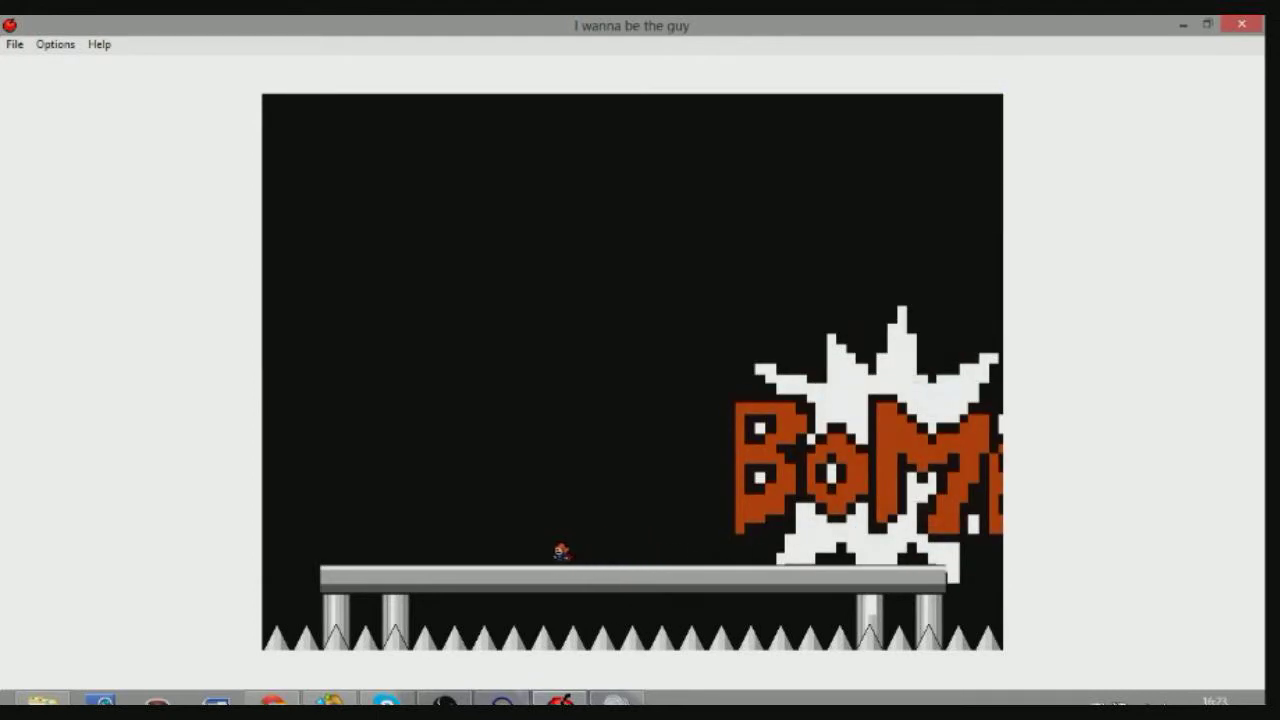
key(Left)
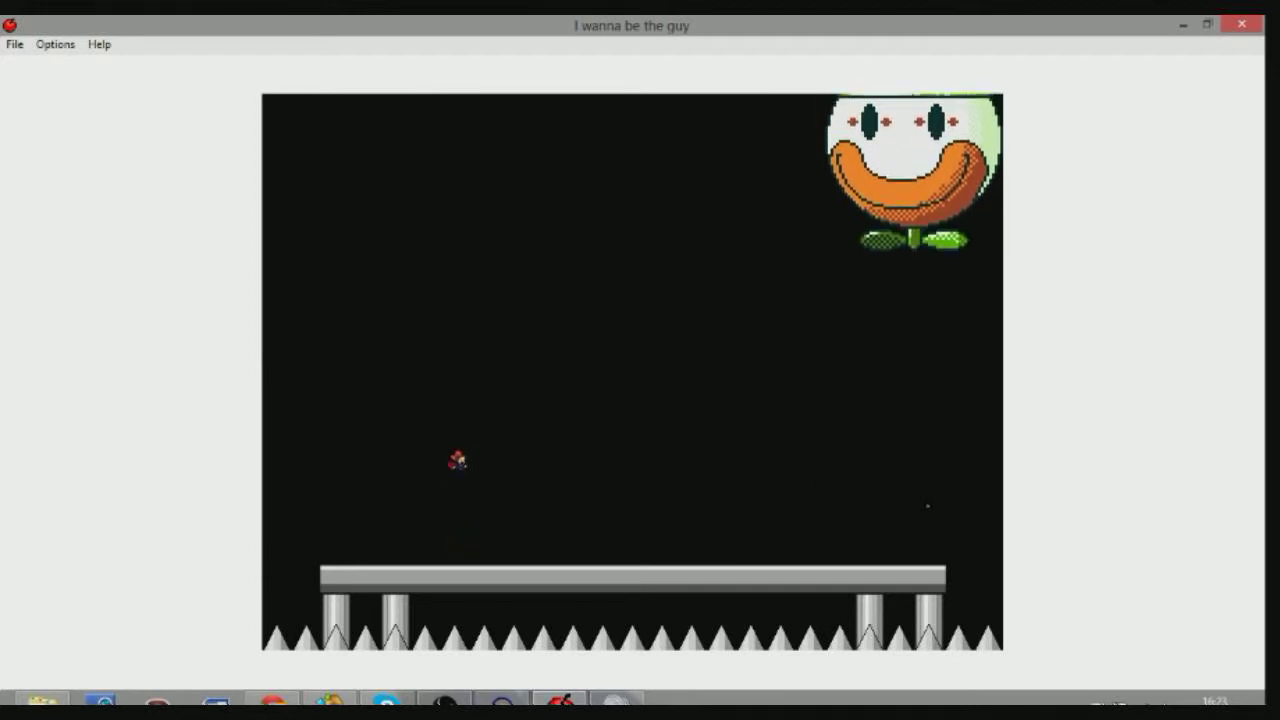
key(shift)
key(Left)
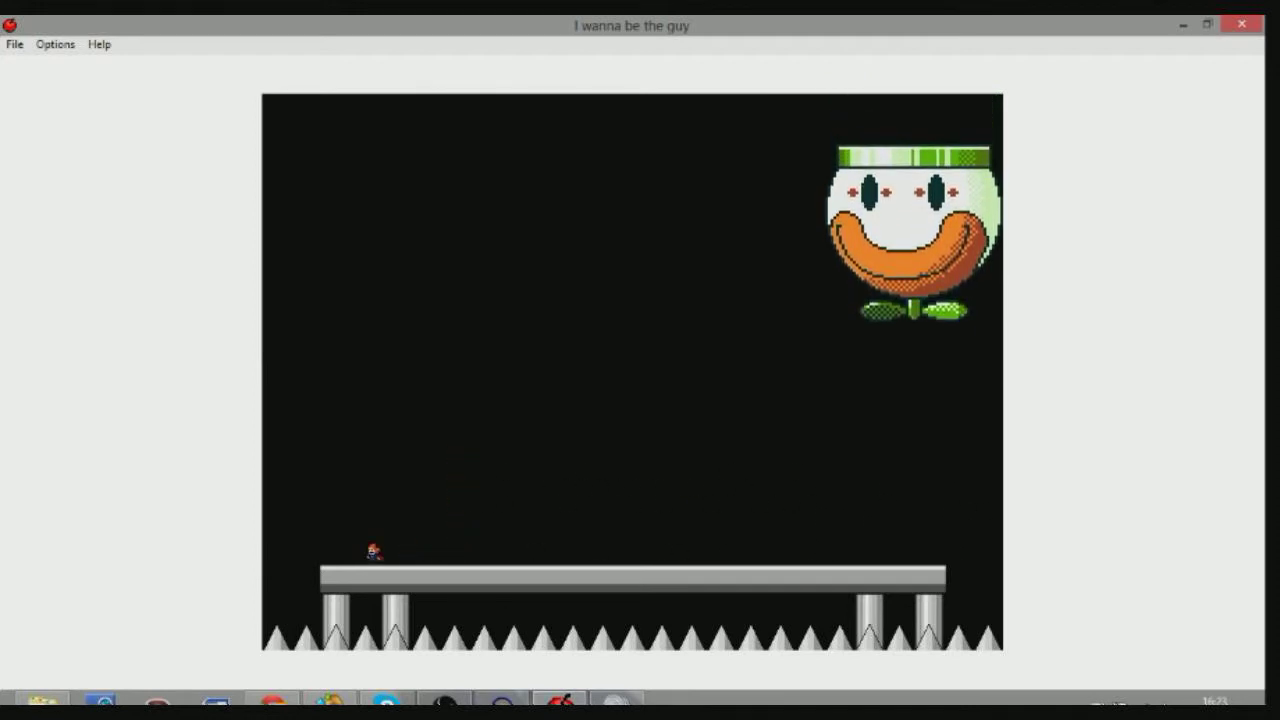
key(Right)
key(shift)
key(Right)
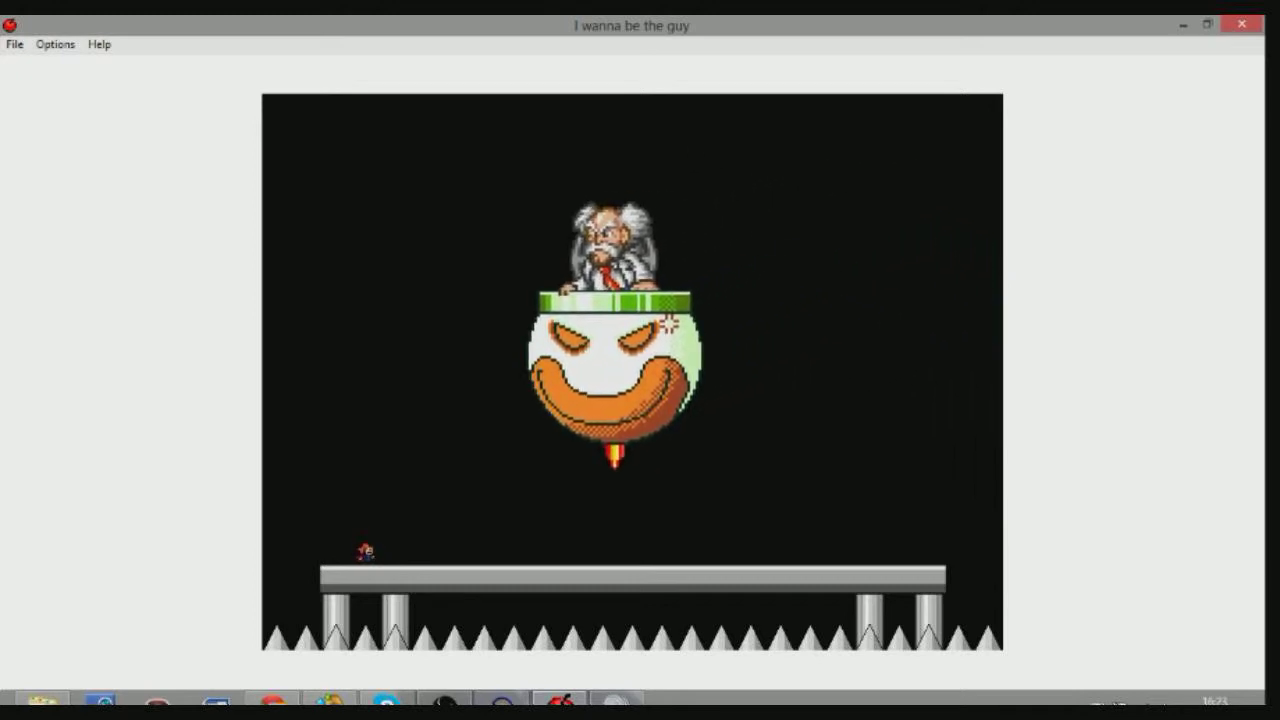
Shuffle left and right between the falling fire patches from Wily's car.
key(Left)
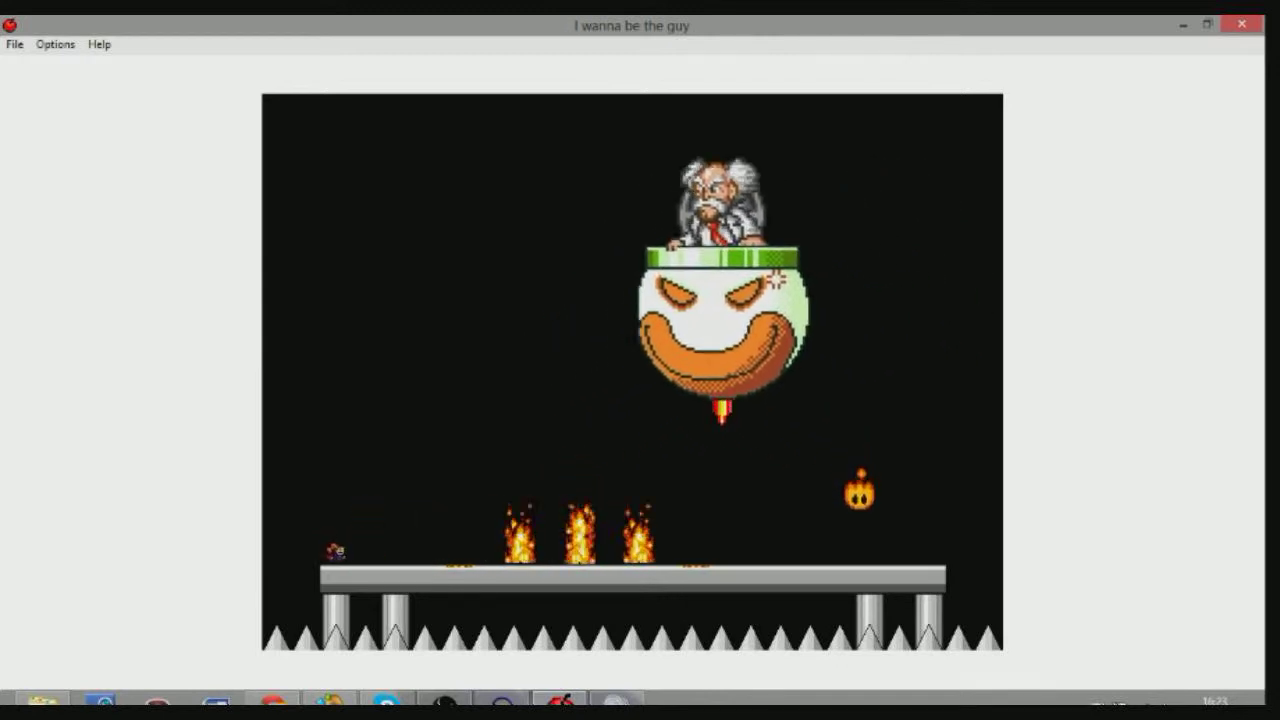
key(Right)
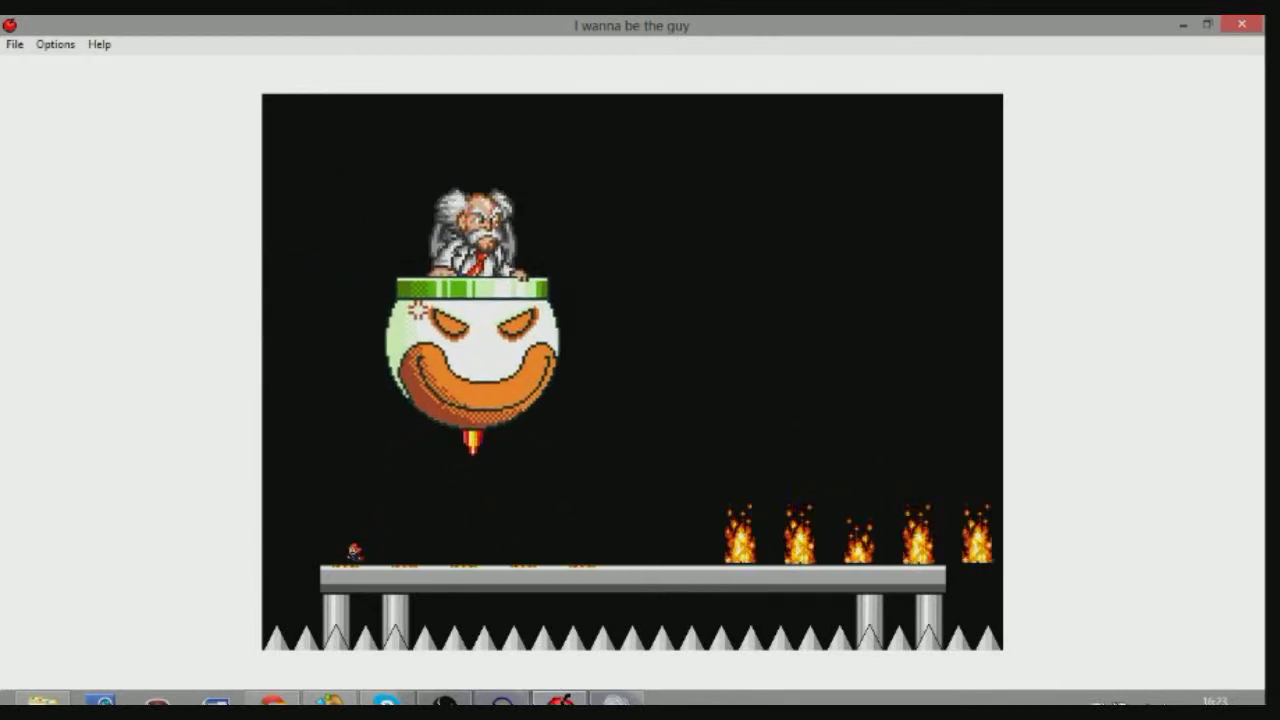
key(Right)
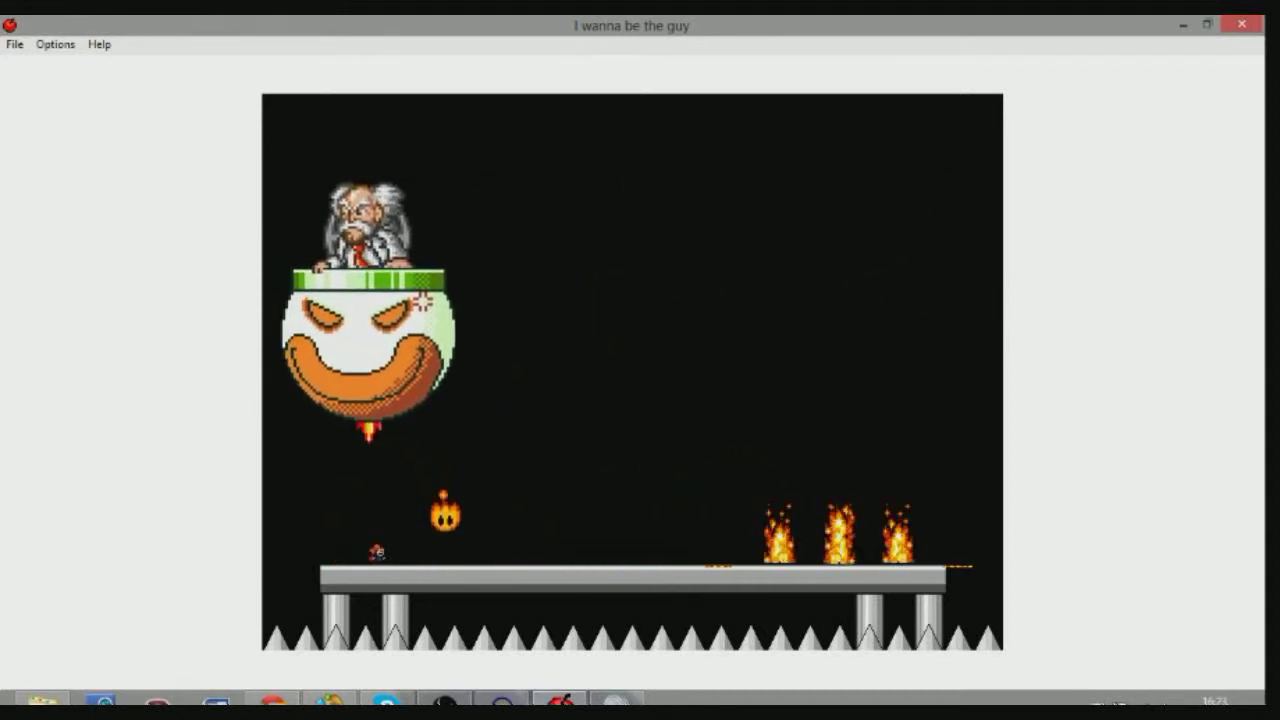
key(Left)
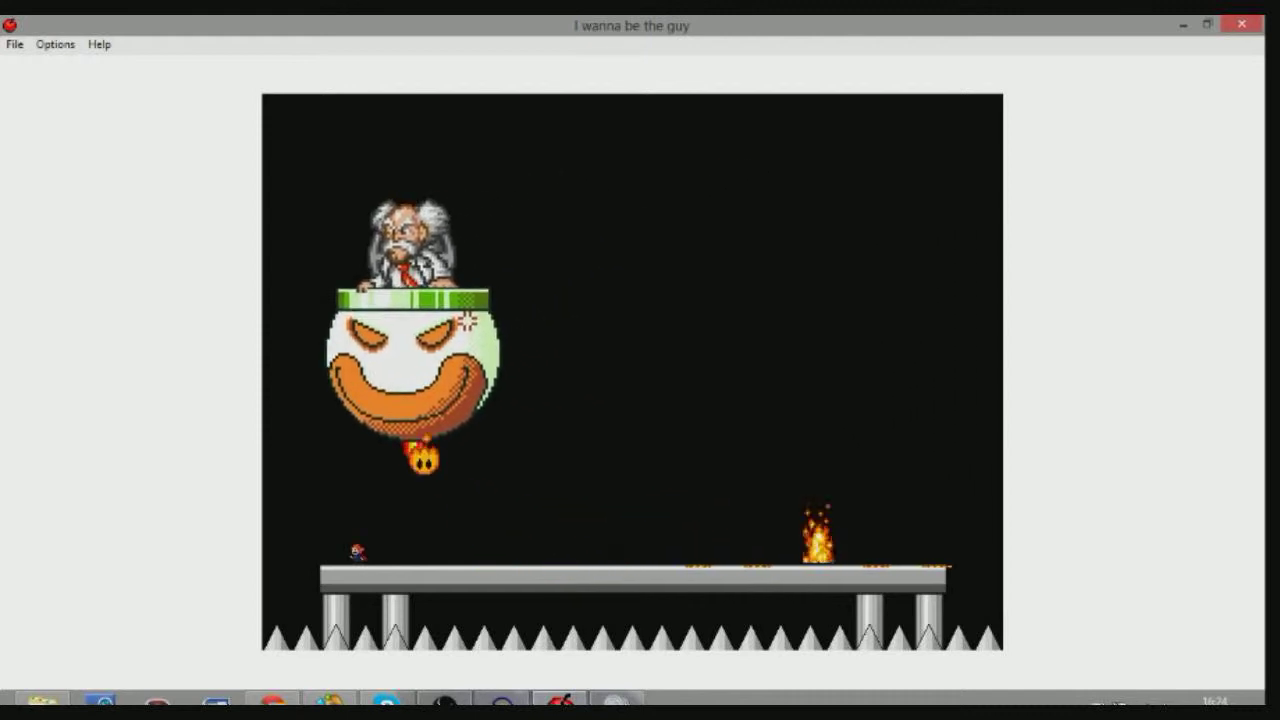
key(Left)
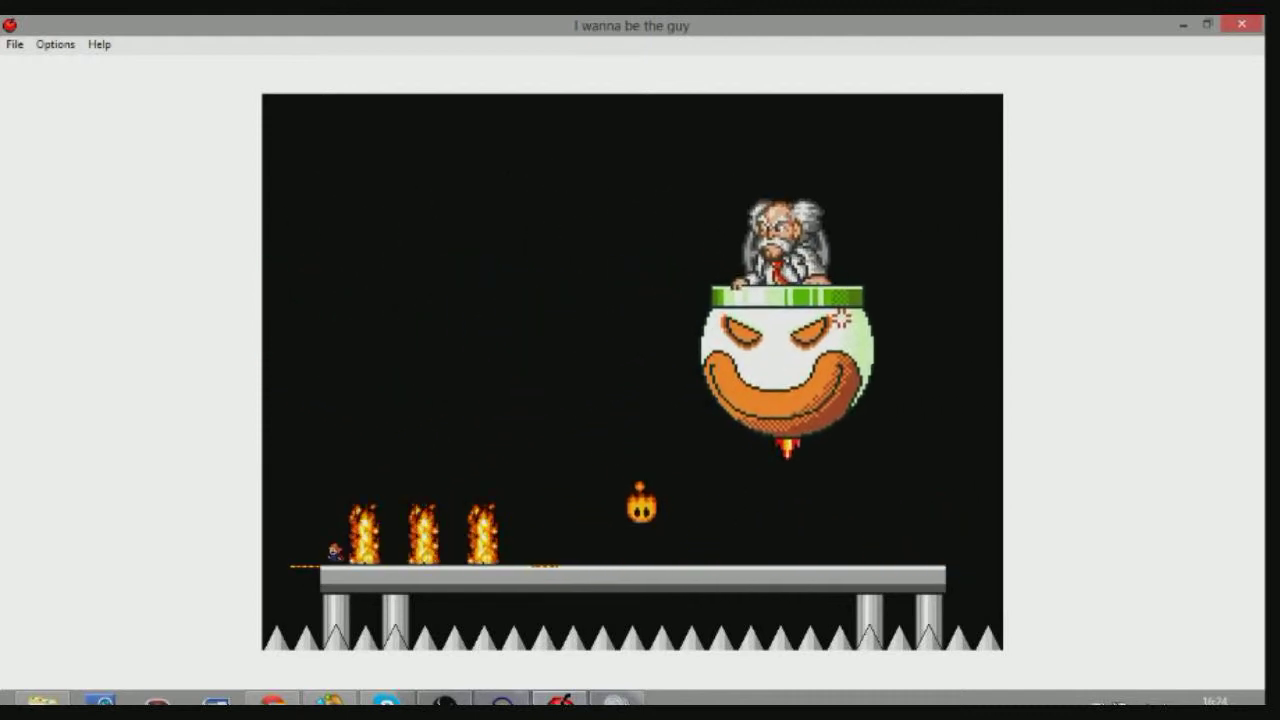
Run under the flipping car and jump the rolling bubble, then retry after dying.
key(Right)
key(Right)
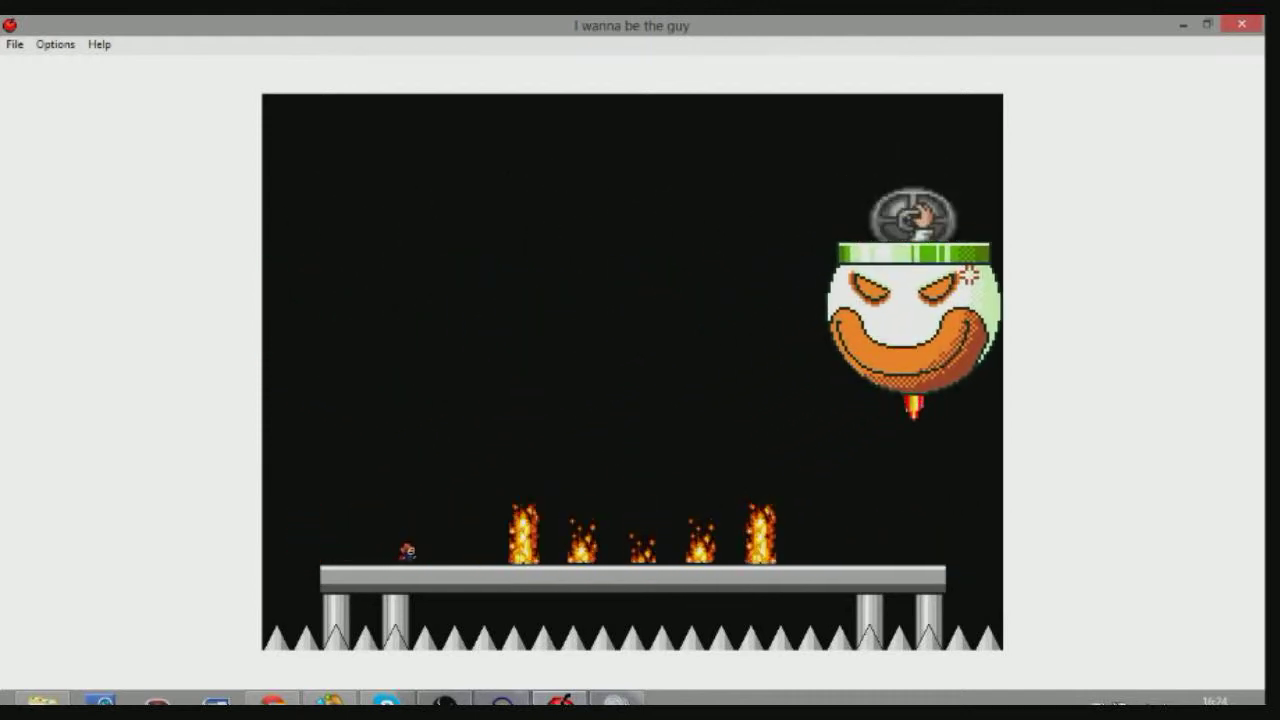
key(shift)
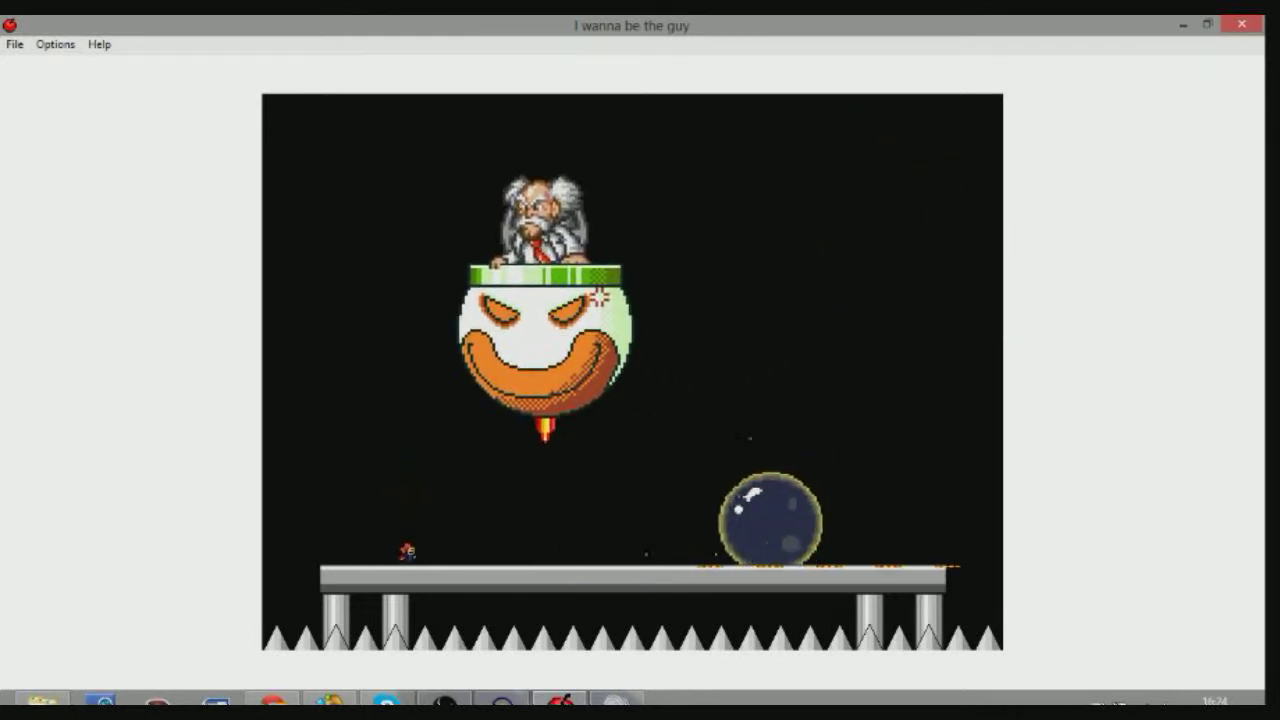
key(Left)
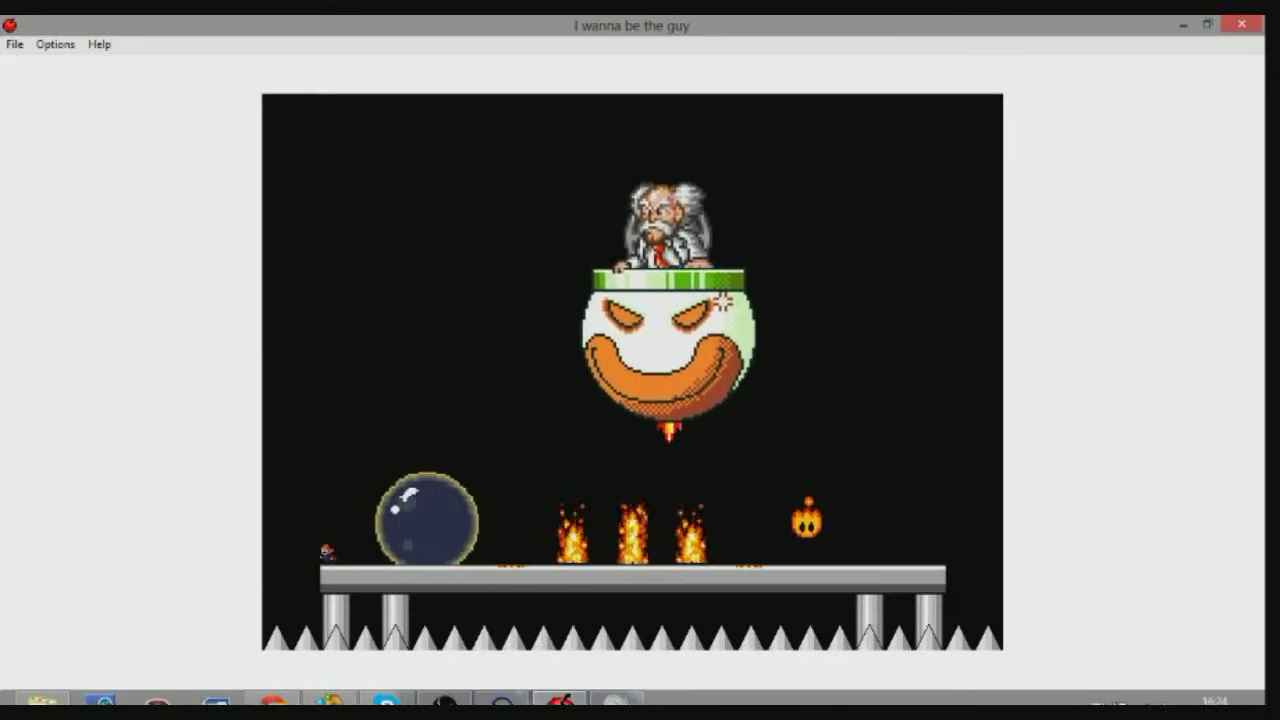
key(shift)
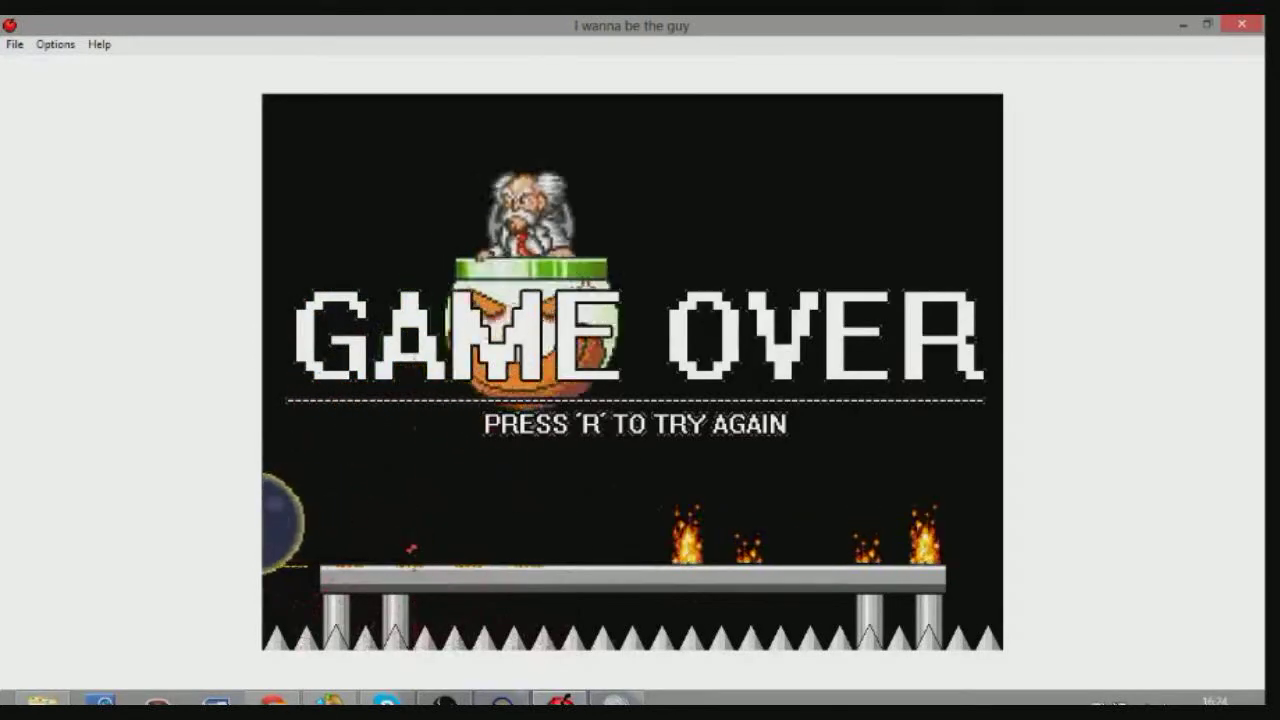
key(r)
Enter the boss room, shoot at Bowser, and jump at the right edge.
key(Right)
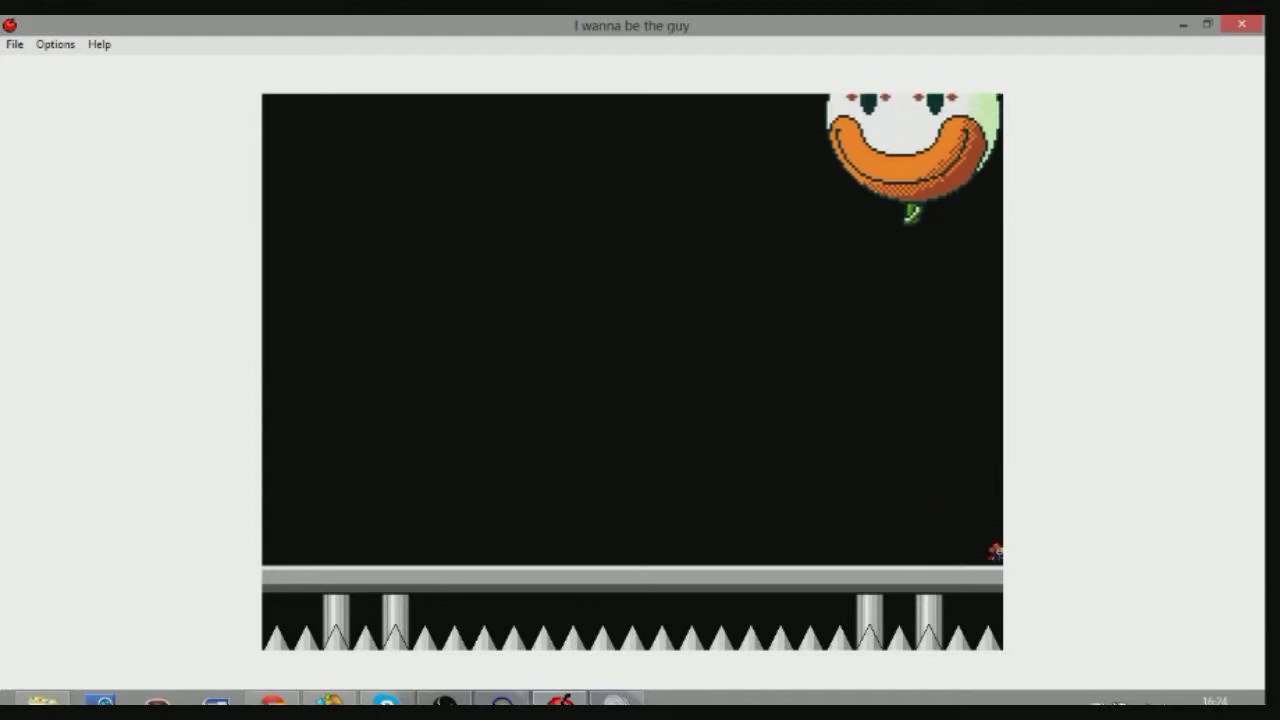
key(z)
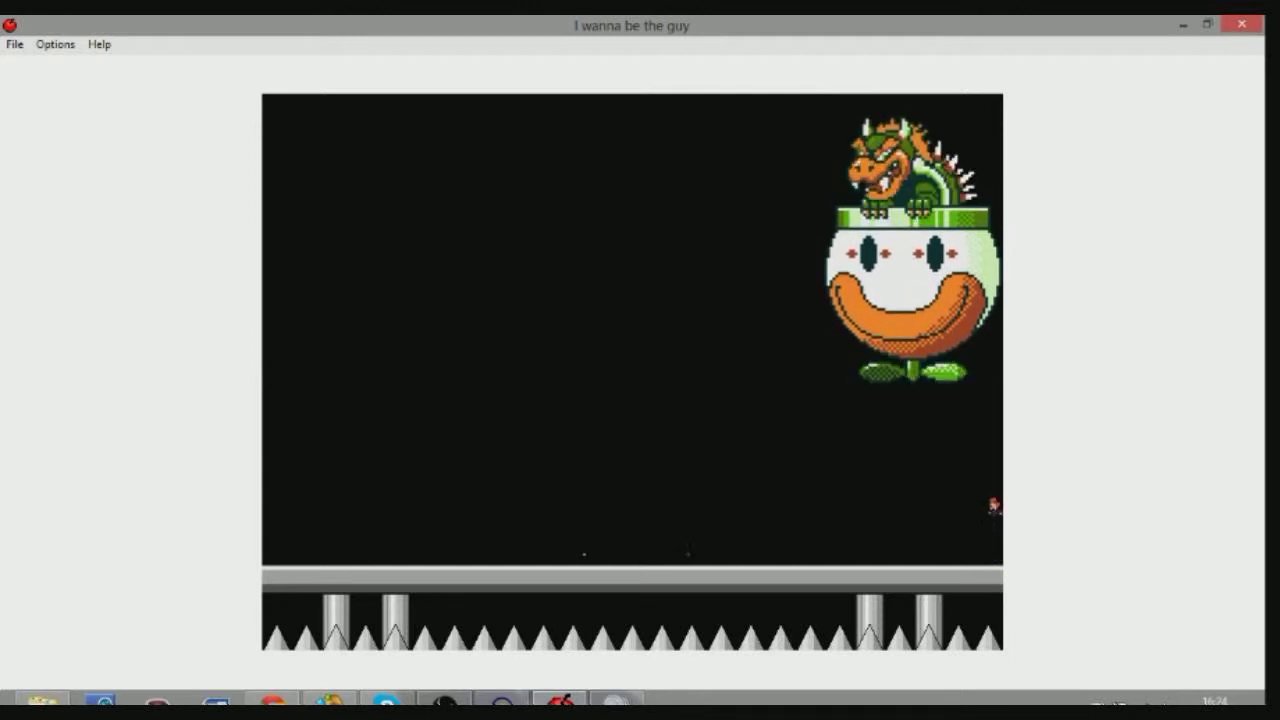
key(shift)
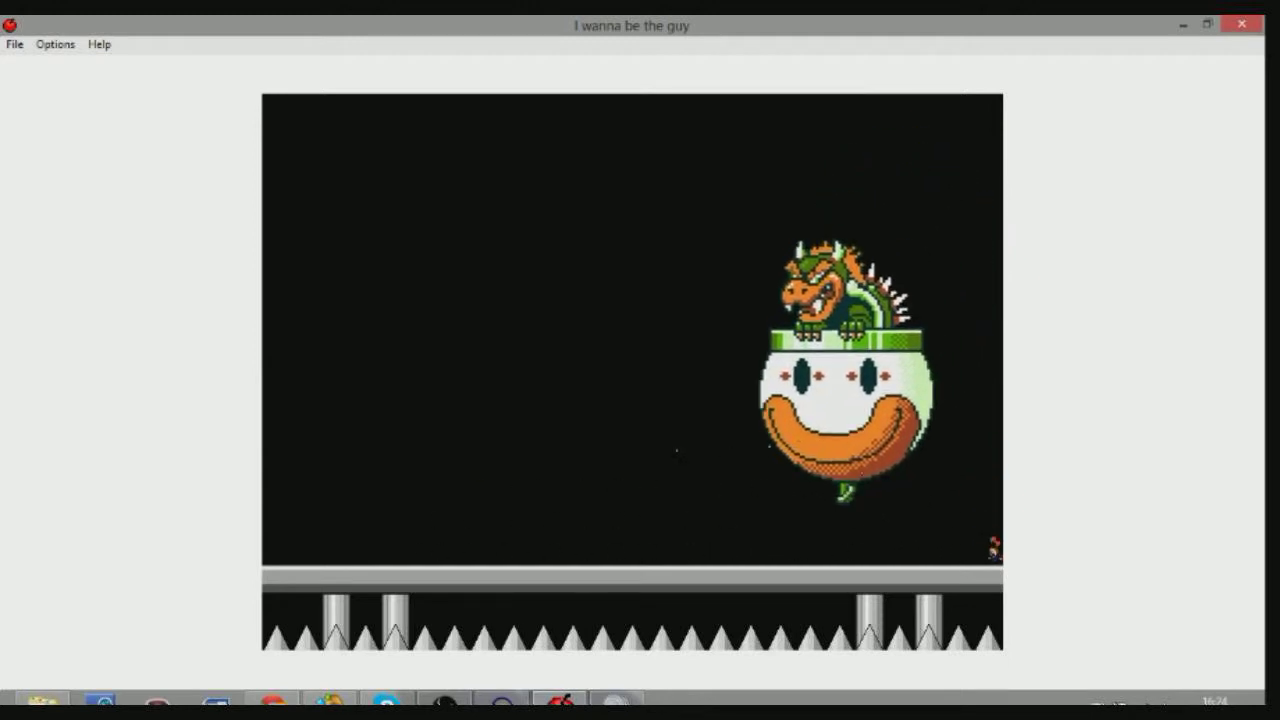
key(shift)
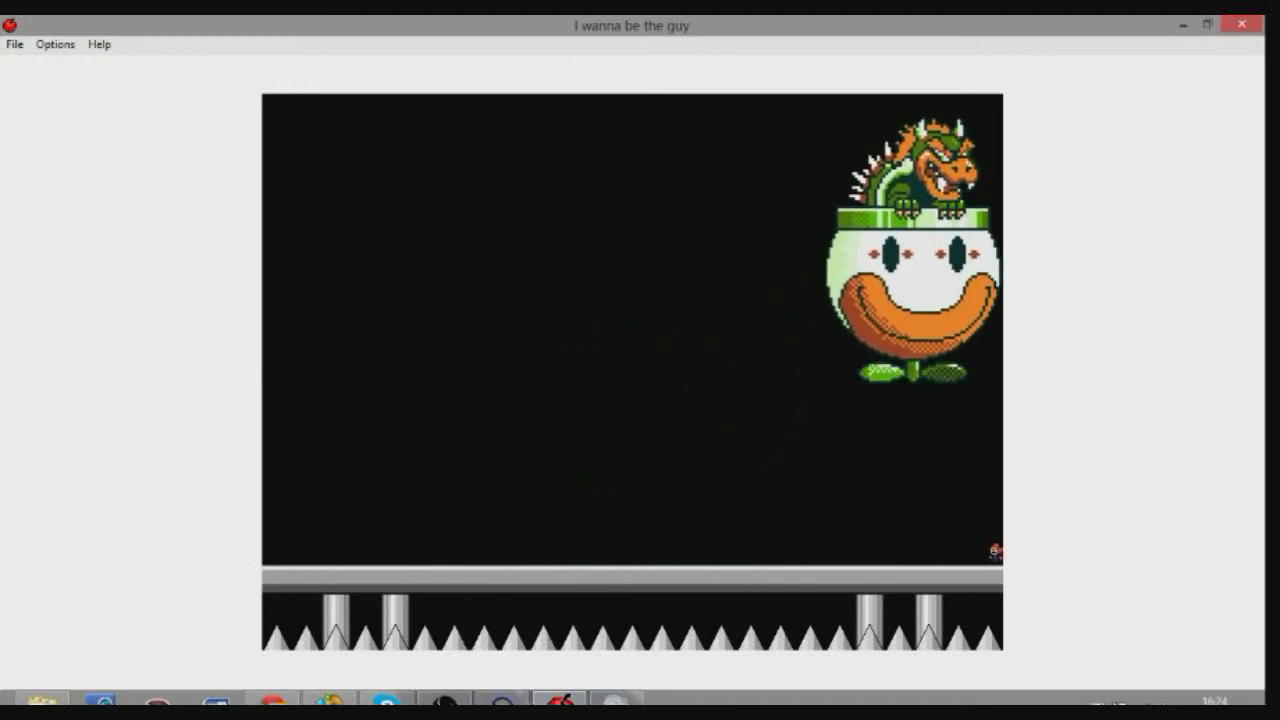
key(shift)
key(shift)
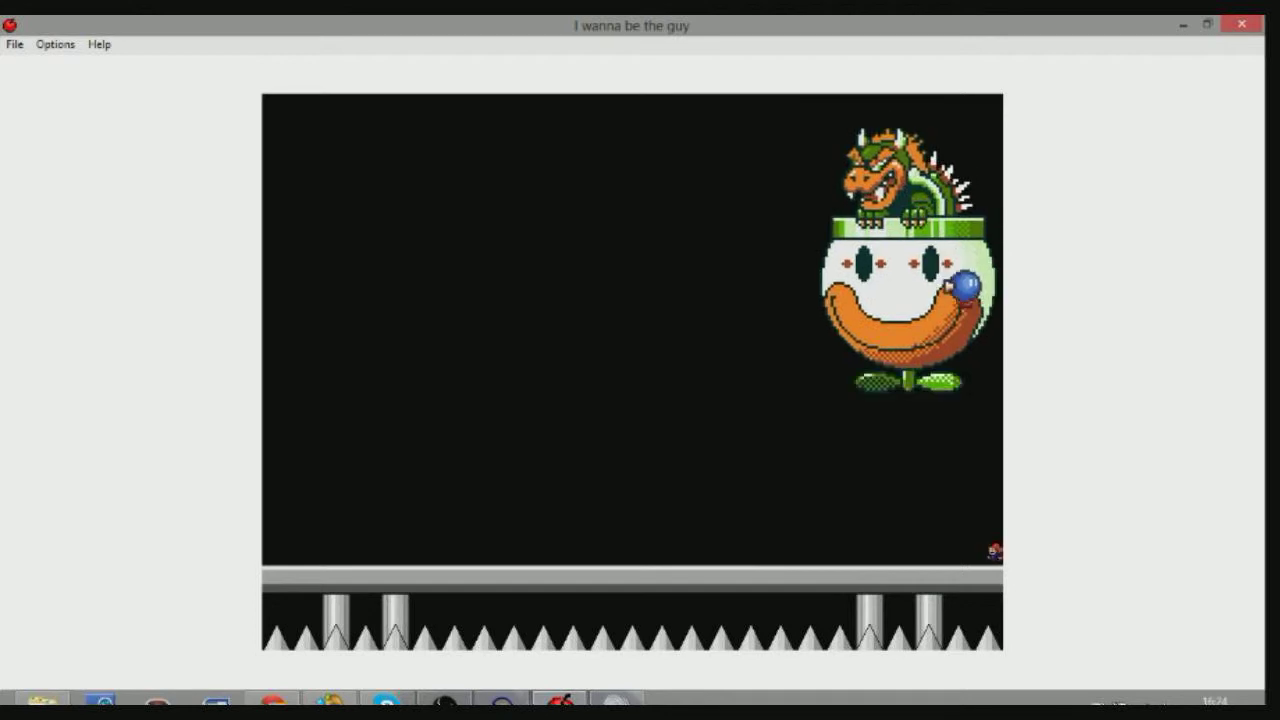
Dodge the descending clown car until the bob-omb explodes against Bowser.
key(Left)
key(shift)
key(Right)
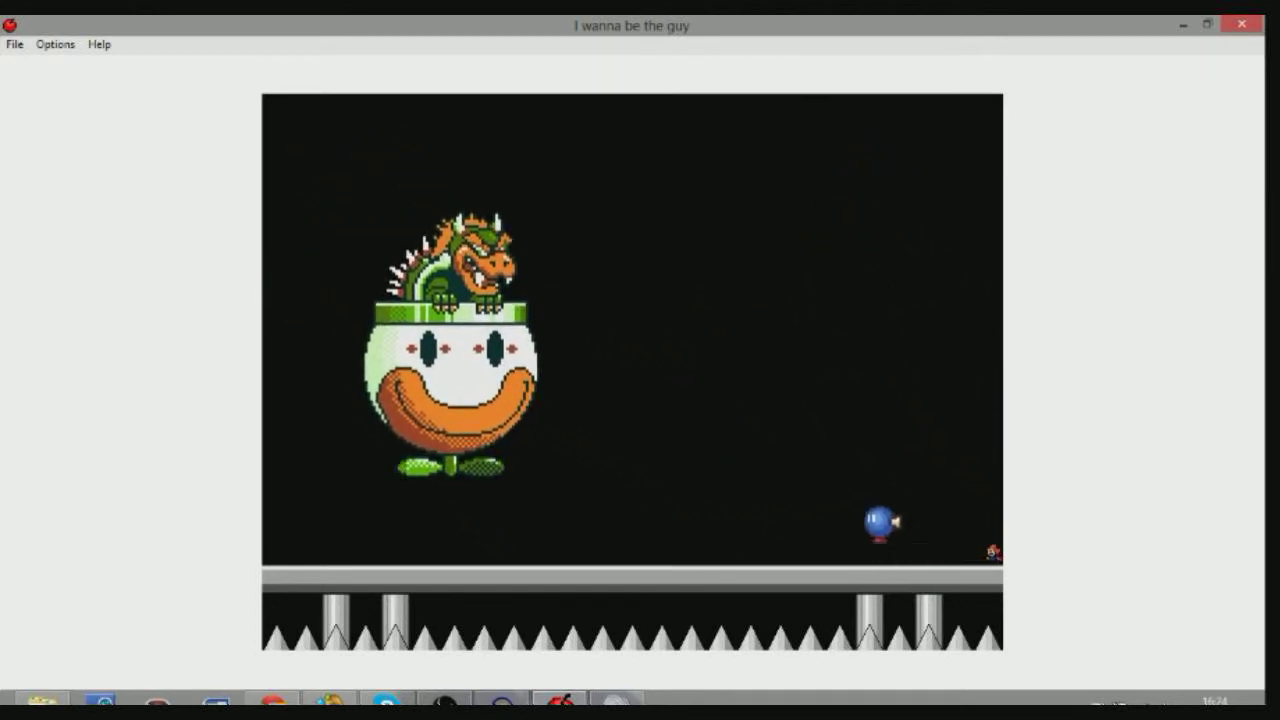
key(shift)
key(Left)
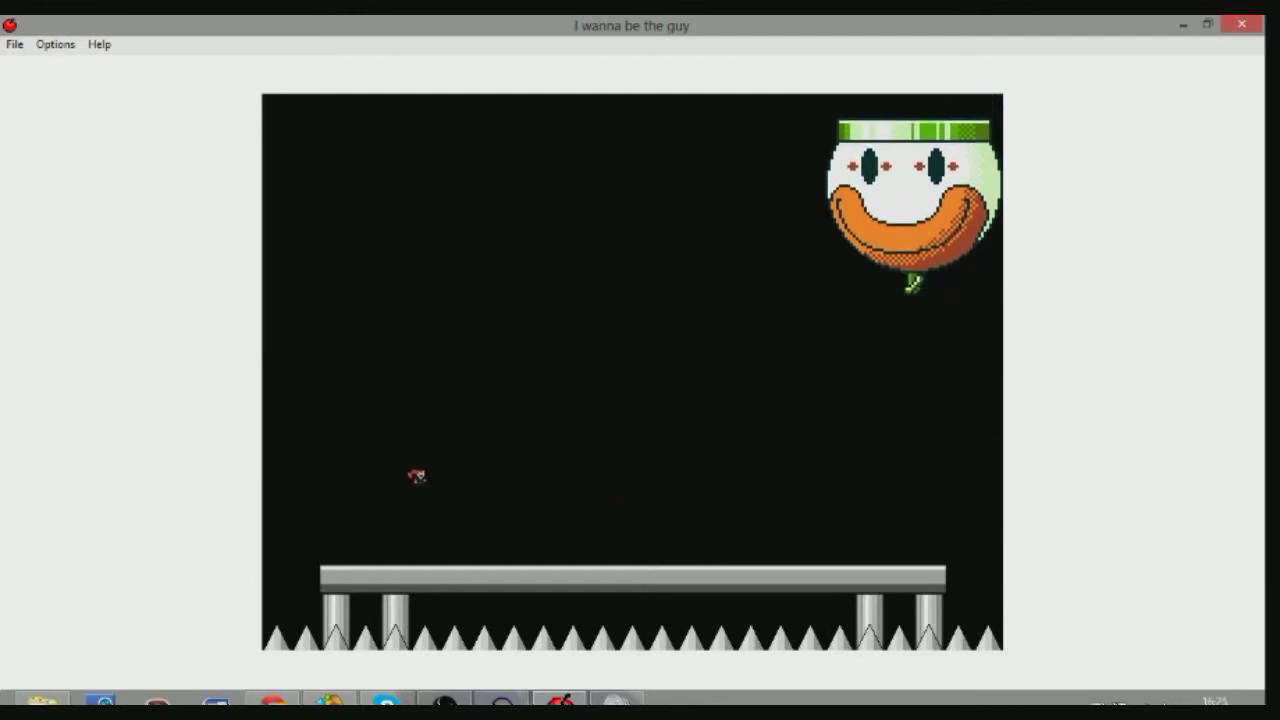
key(Right)
key(shift)
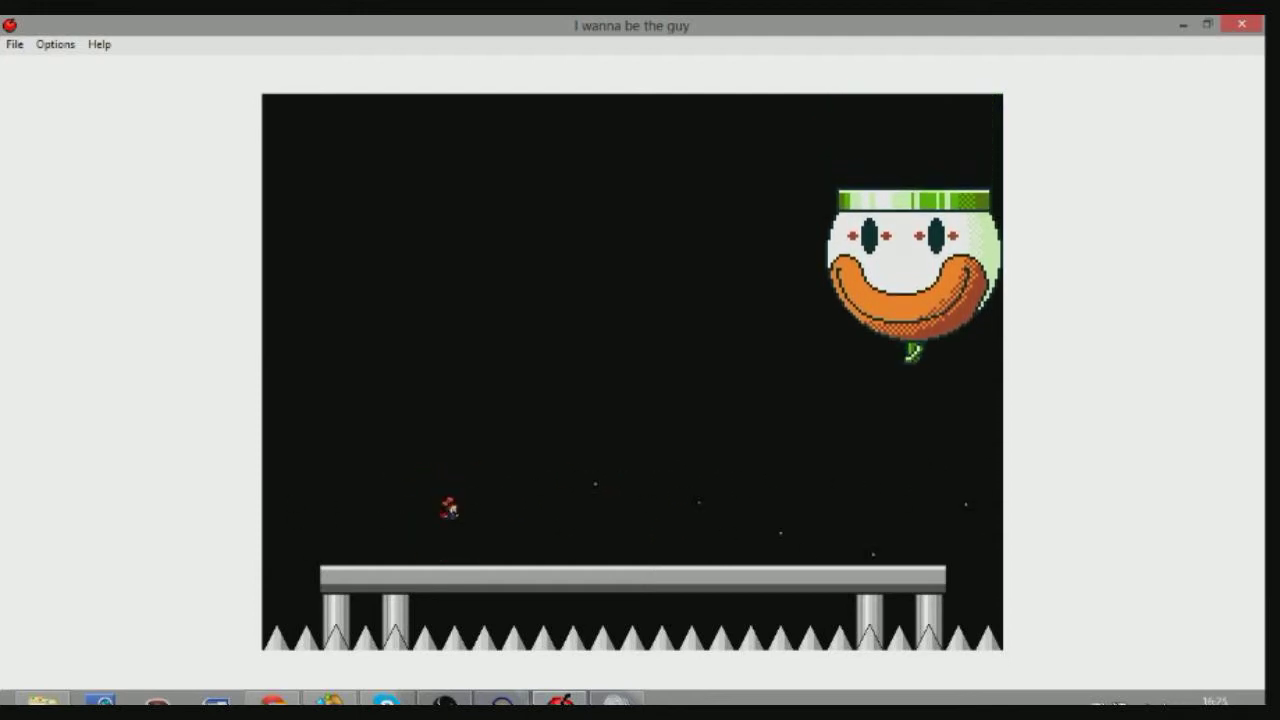
Dodge the bouncing frog king, jumping up-right and then back left.
key(Left)
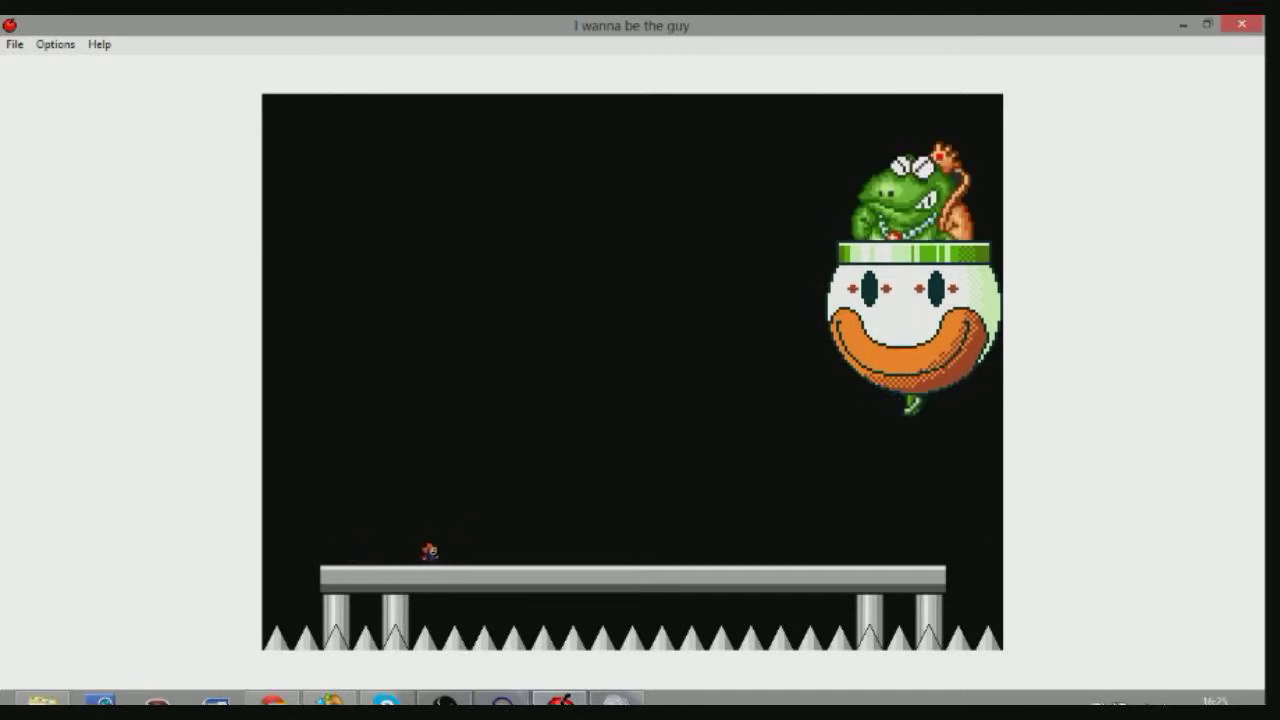
key(Right)
key(Left)
key(shift)
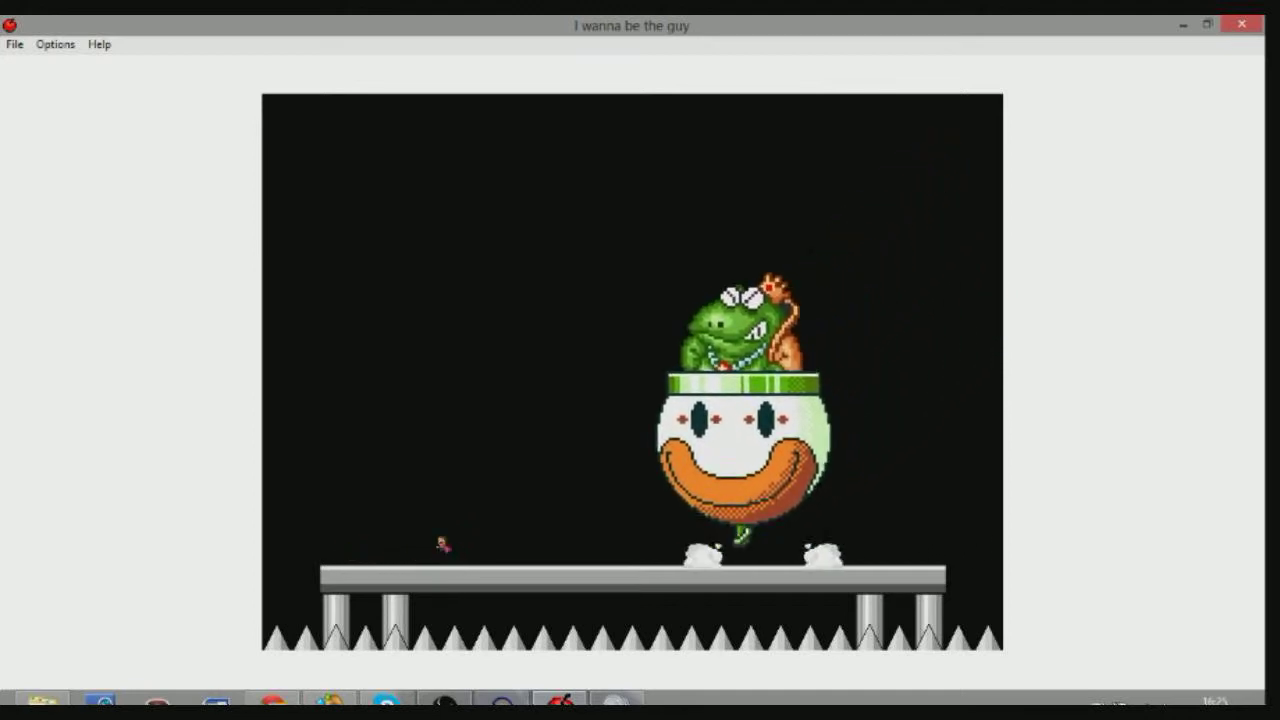
key(Right)
key(Right)
key(shift)
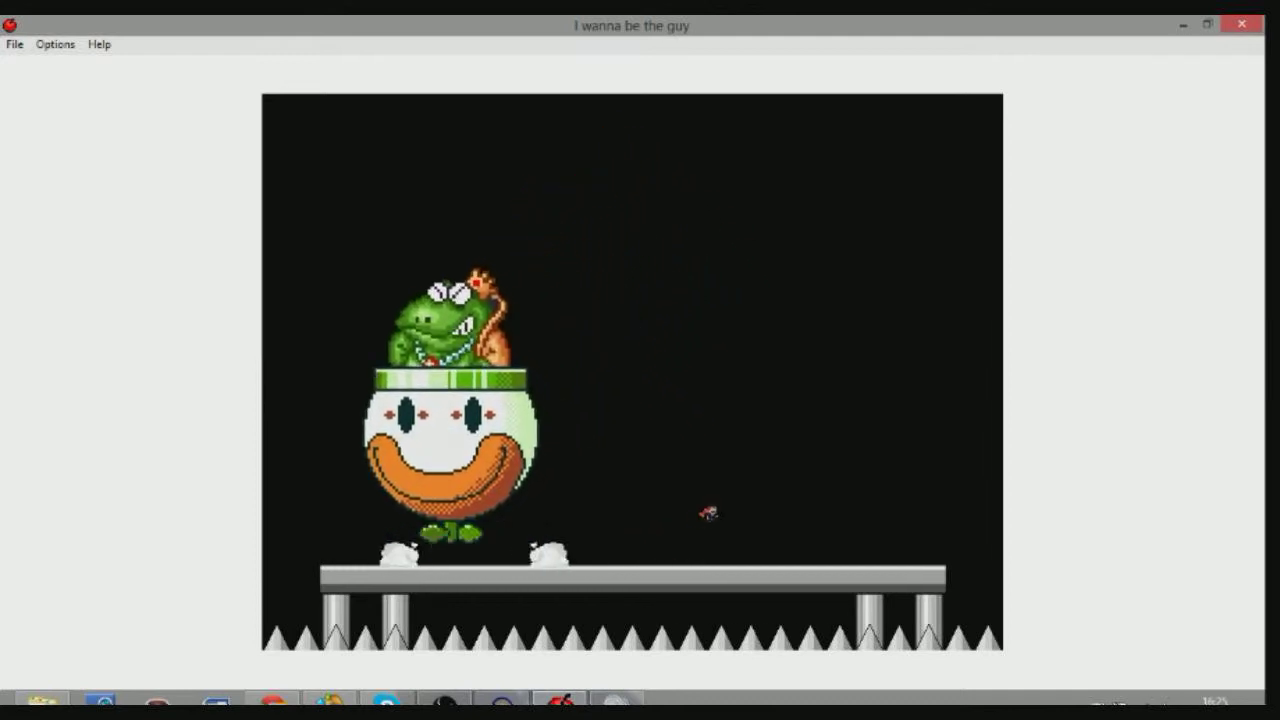
key(Left)
key(shift)
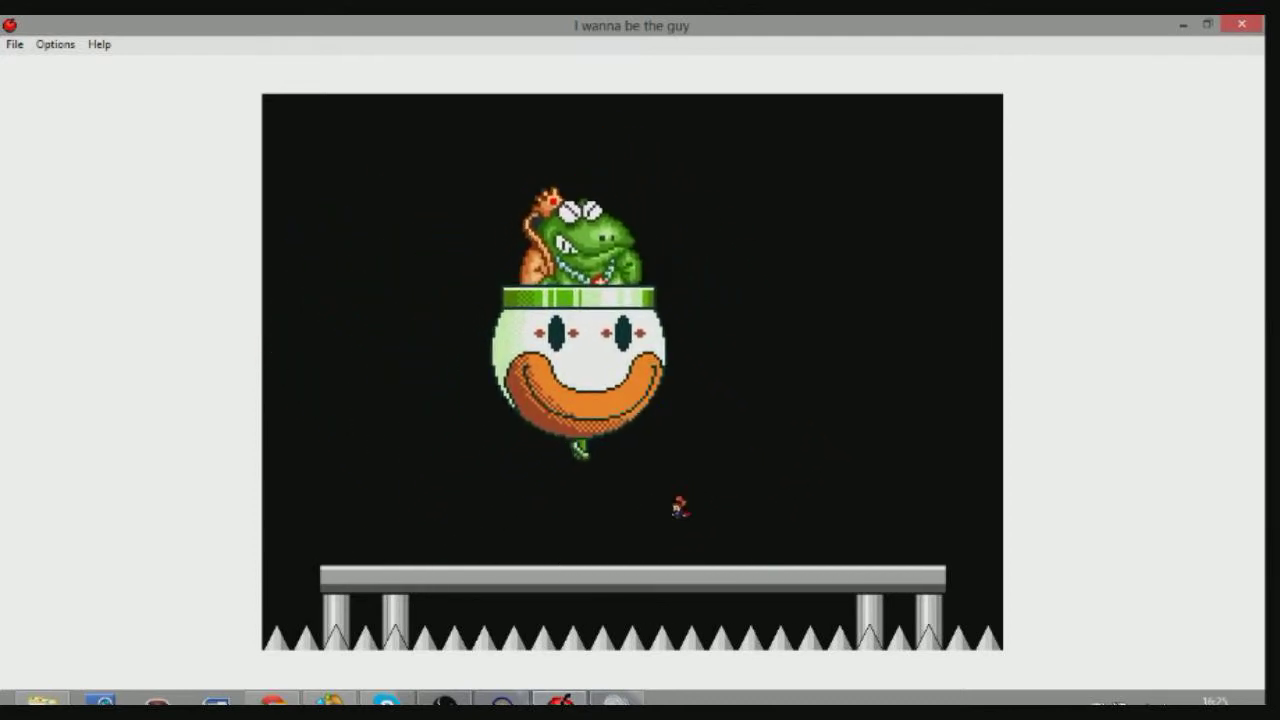
Run left, then jump right to the platform's right end and head left.
key(Left)
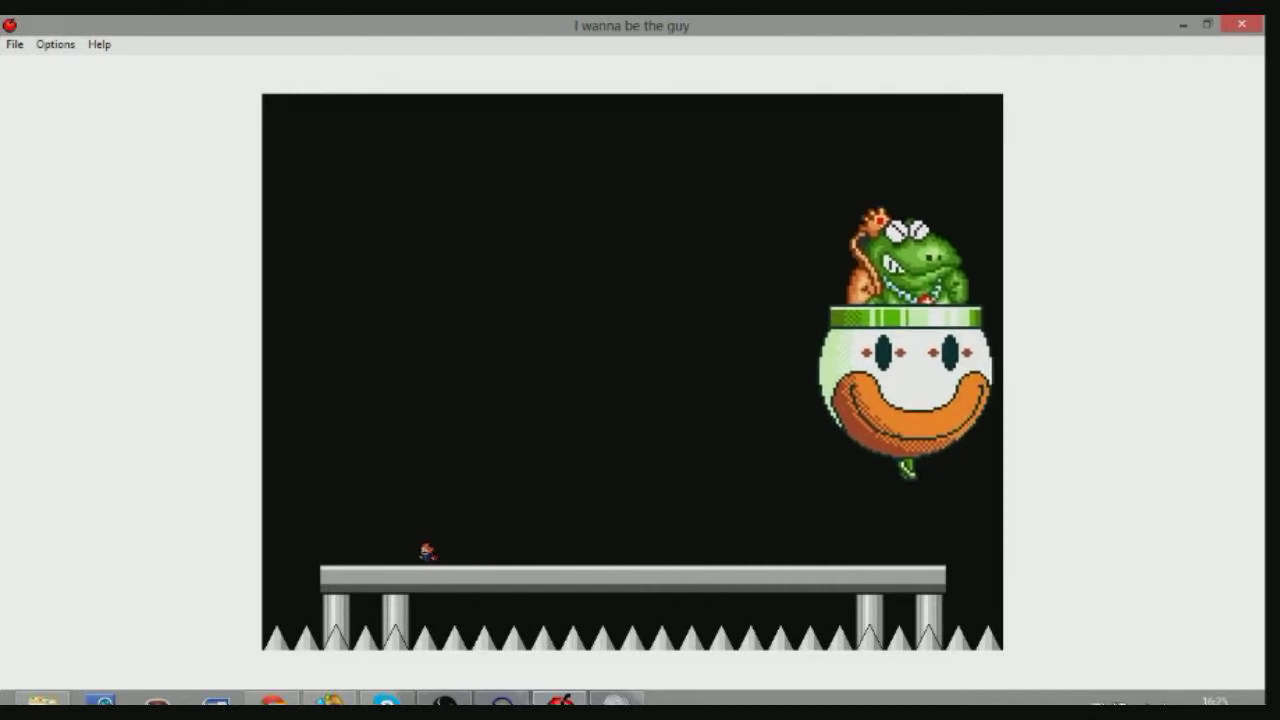
key(Right)
key(Right)
key(shift)
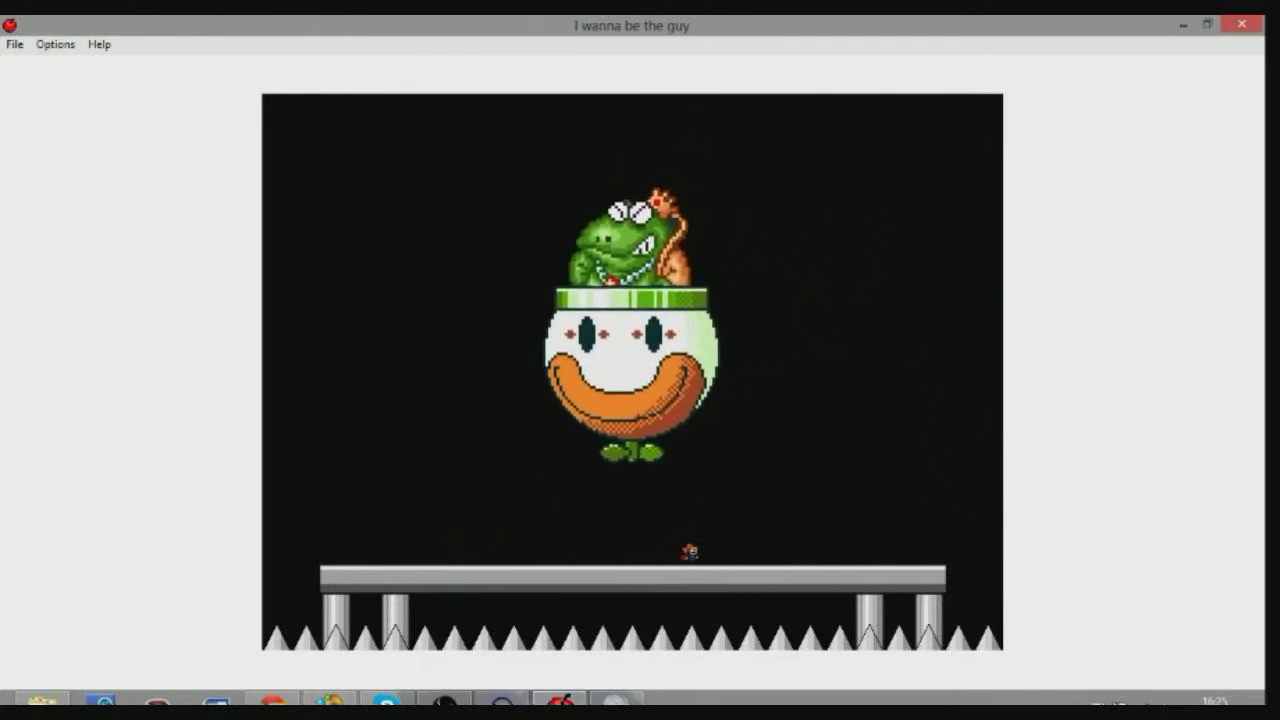
key(Right)
key(shift)
key(Left)
key(Left)
key(shift)
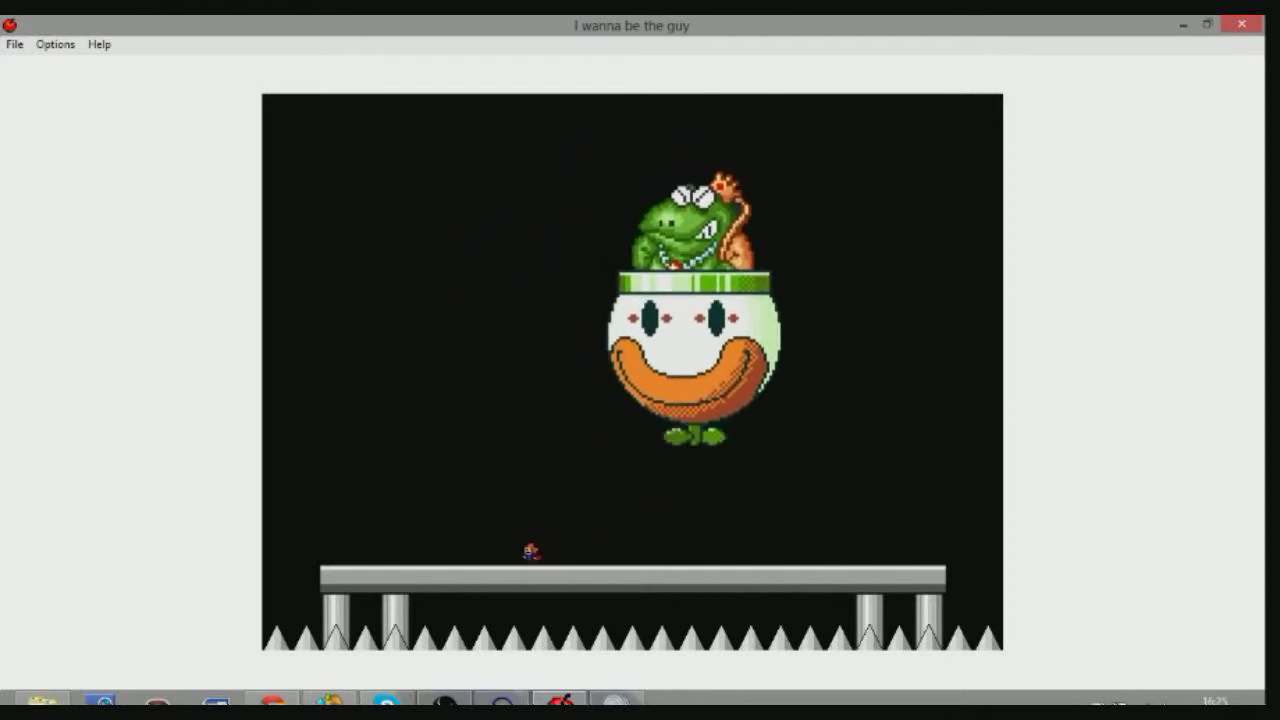
Jump over the landed boss going right, then settle on the platform.
key(Left)
key(Right)
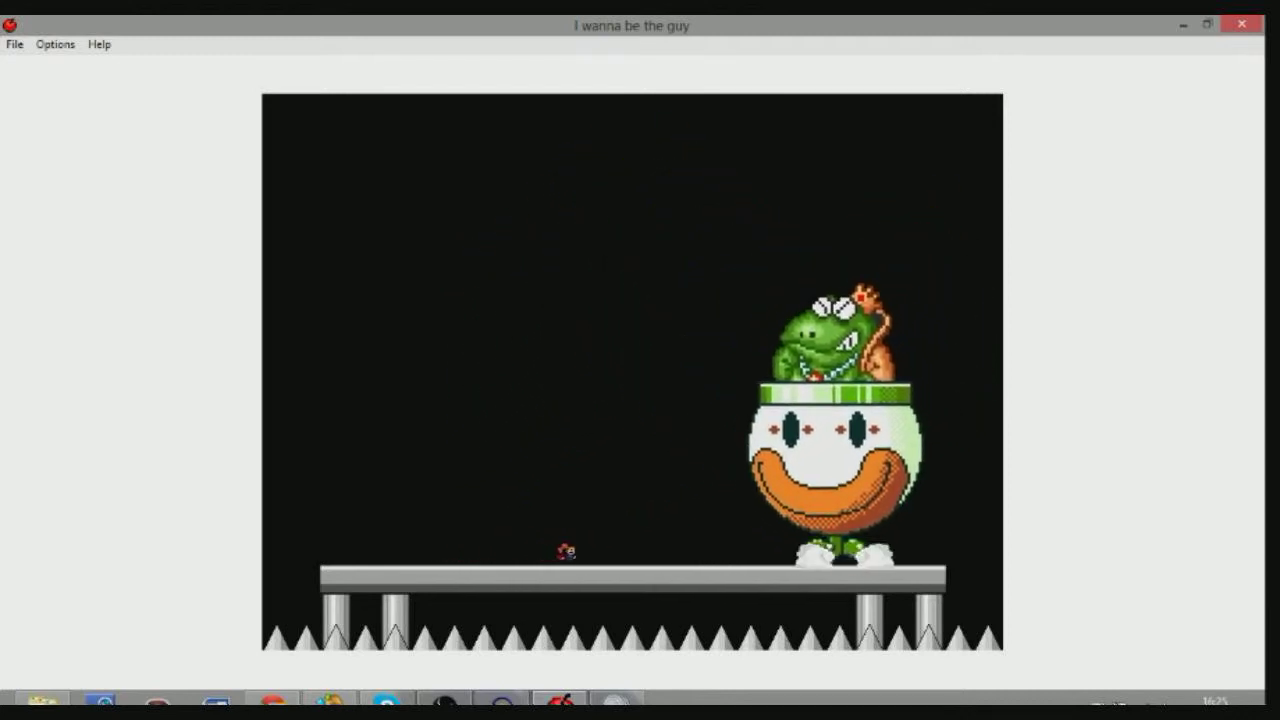
key(Right)
key(shift)
key(shift)
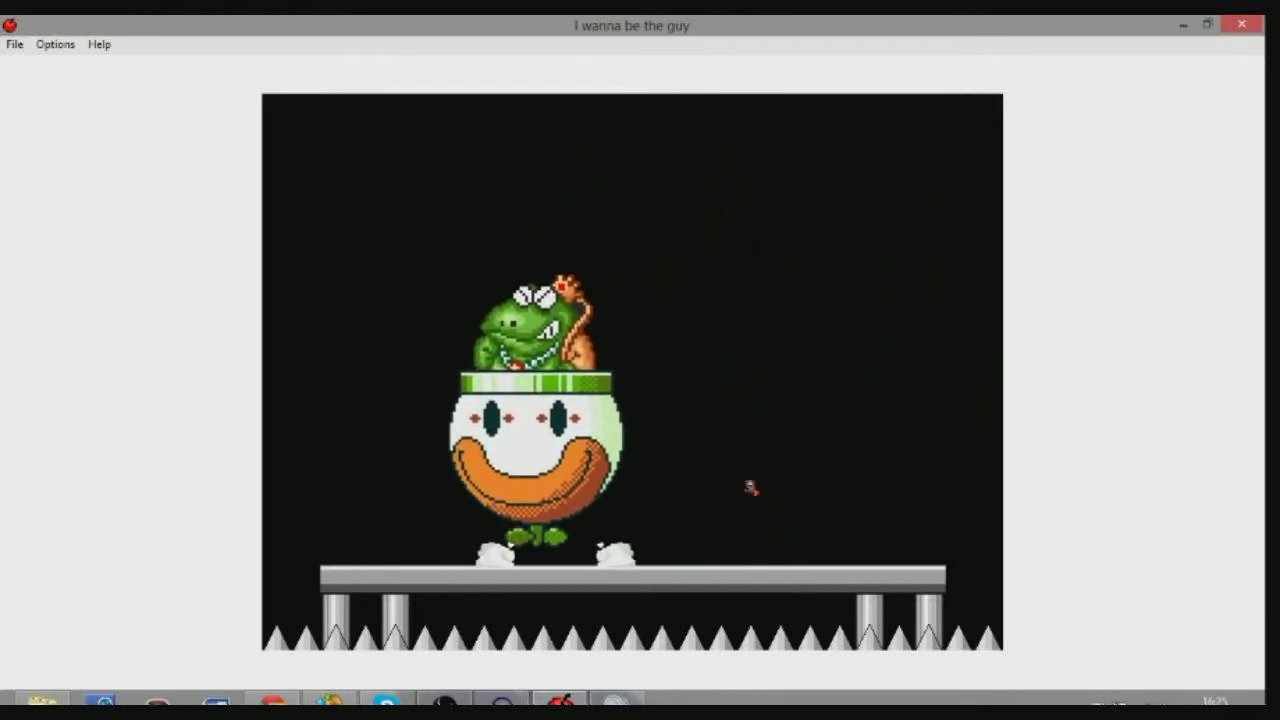
key(Left)
key(Right)
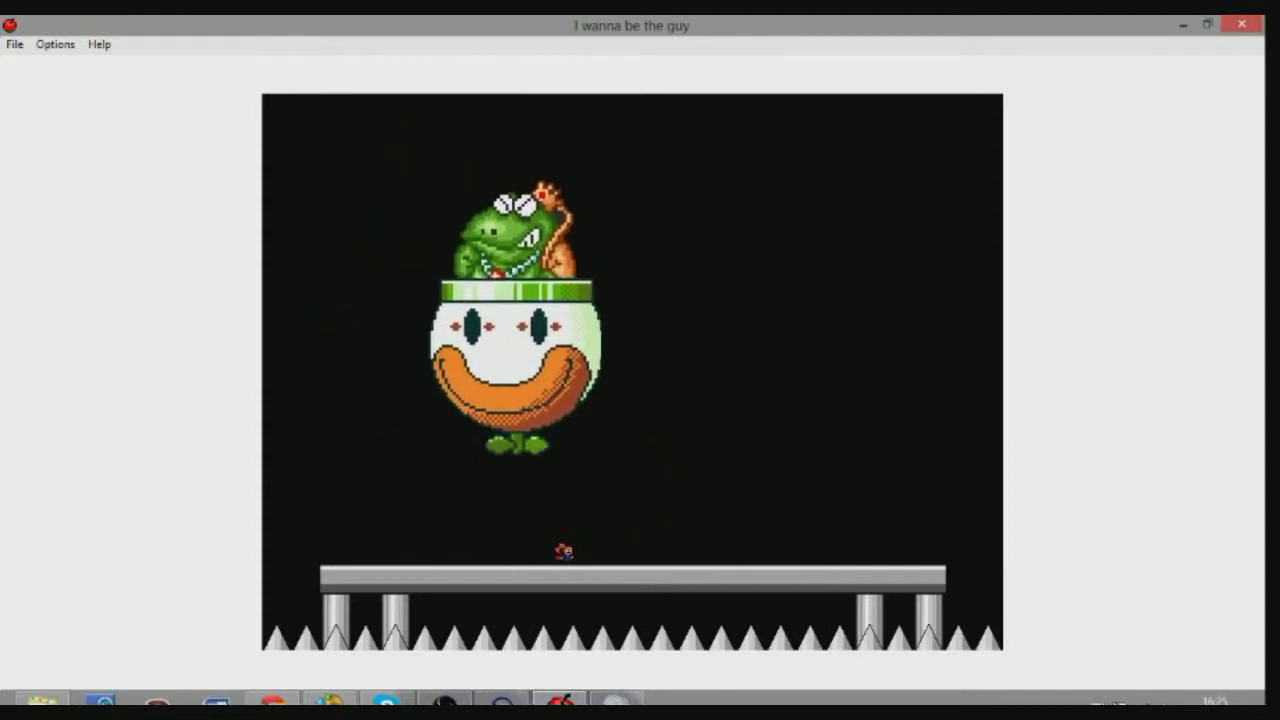
key(Right)
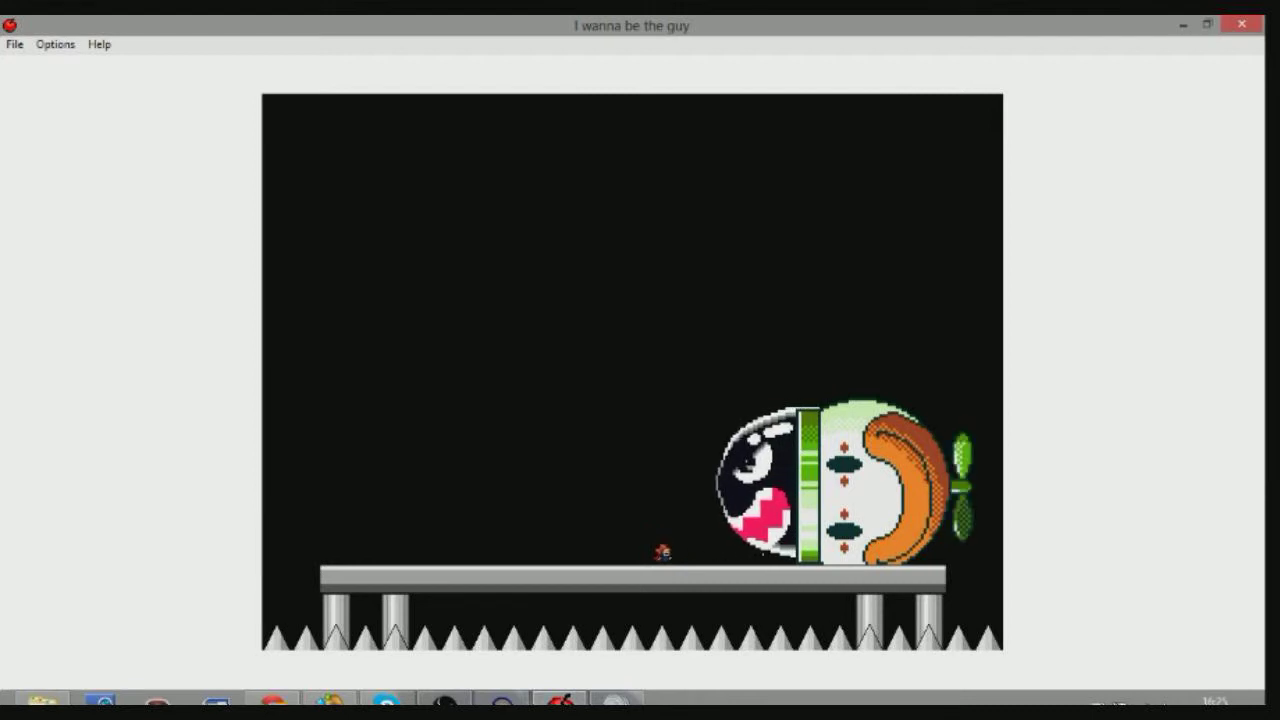
Walk left away from the exploding bullet car while the blast fades.
key(Left)
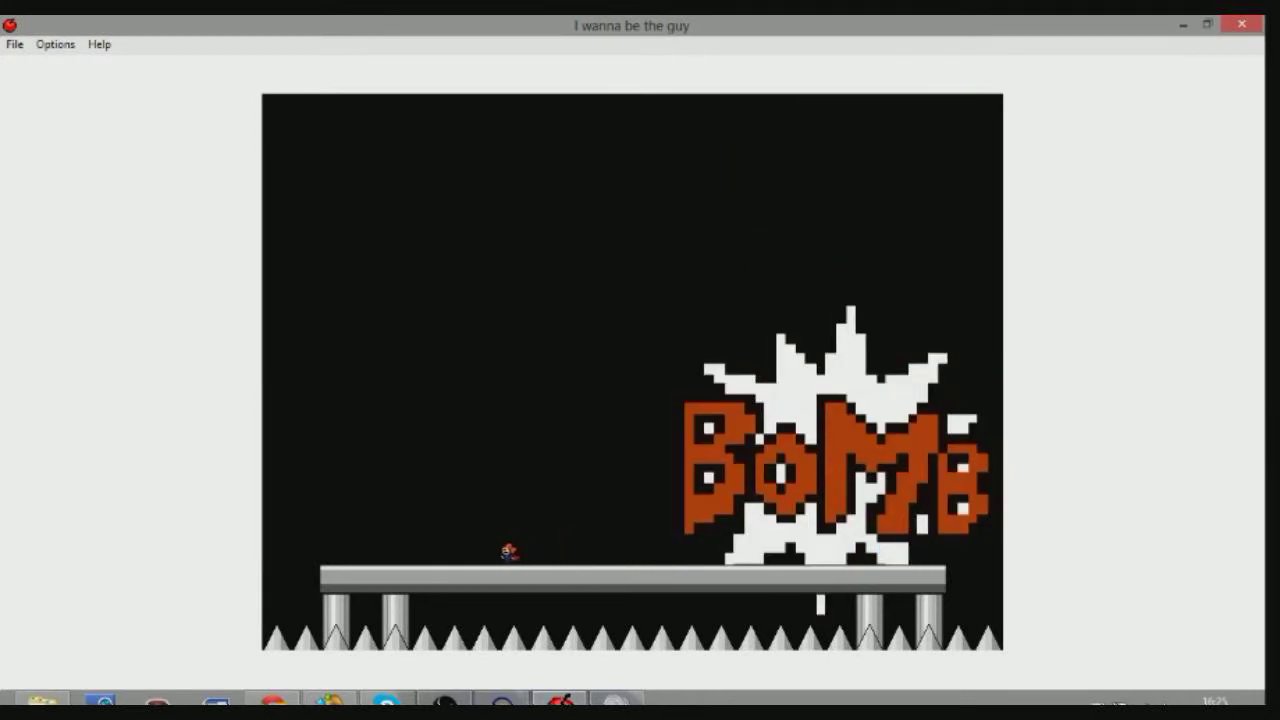
key(Left)
key(Left)
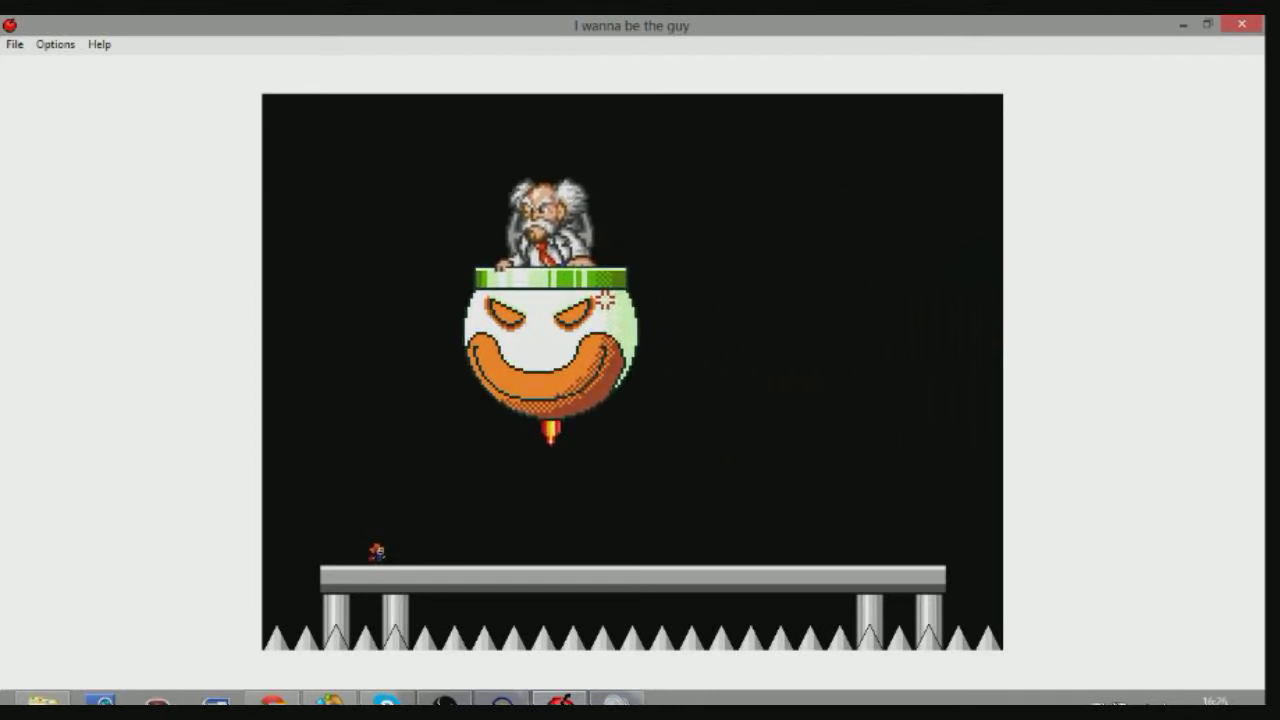
Weave left and right to dodge the flames falling from Wily's car.
key(Left)
key(Left)
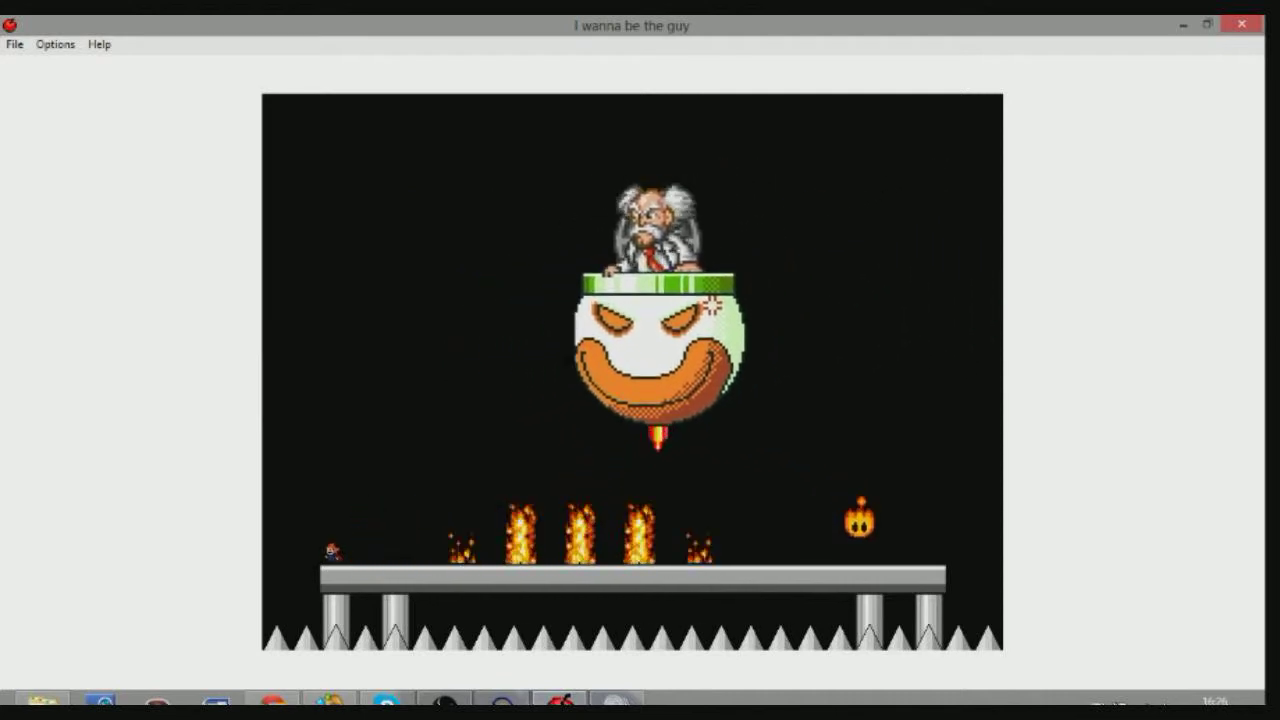
key(Right)
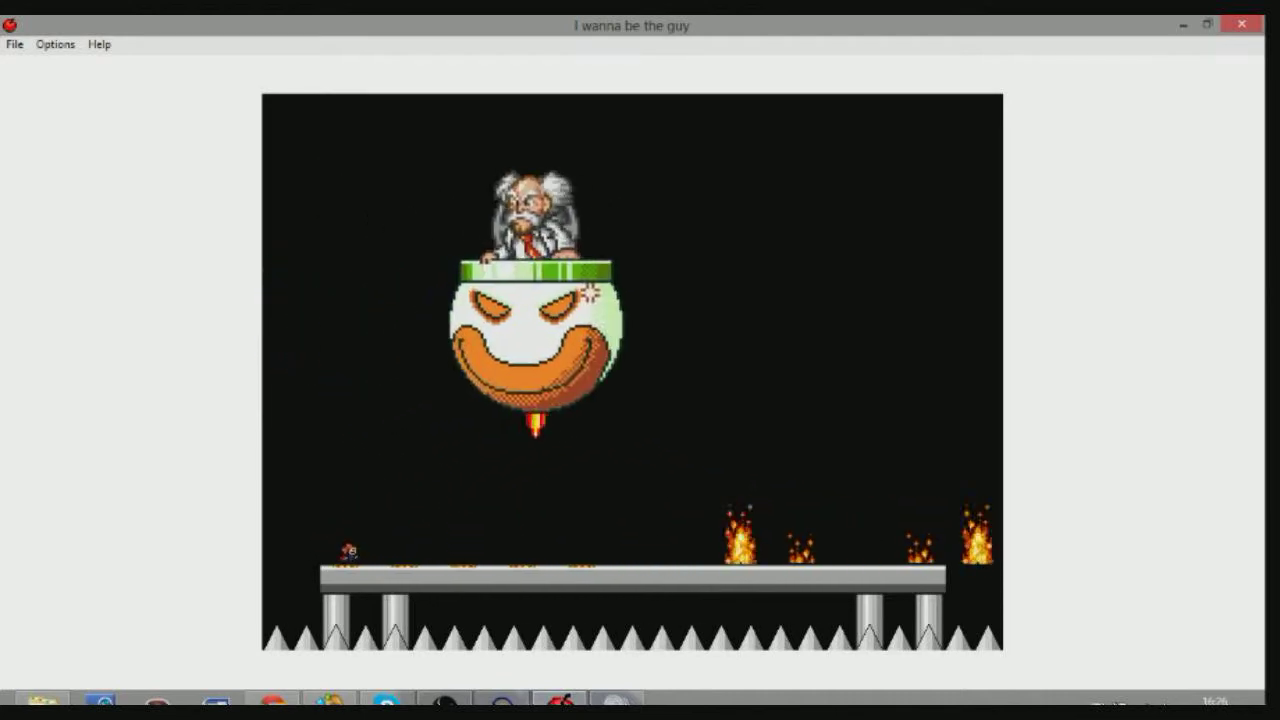
key(Right)
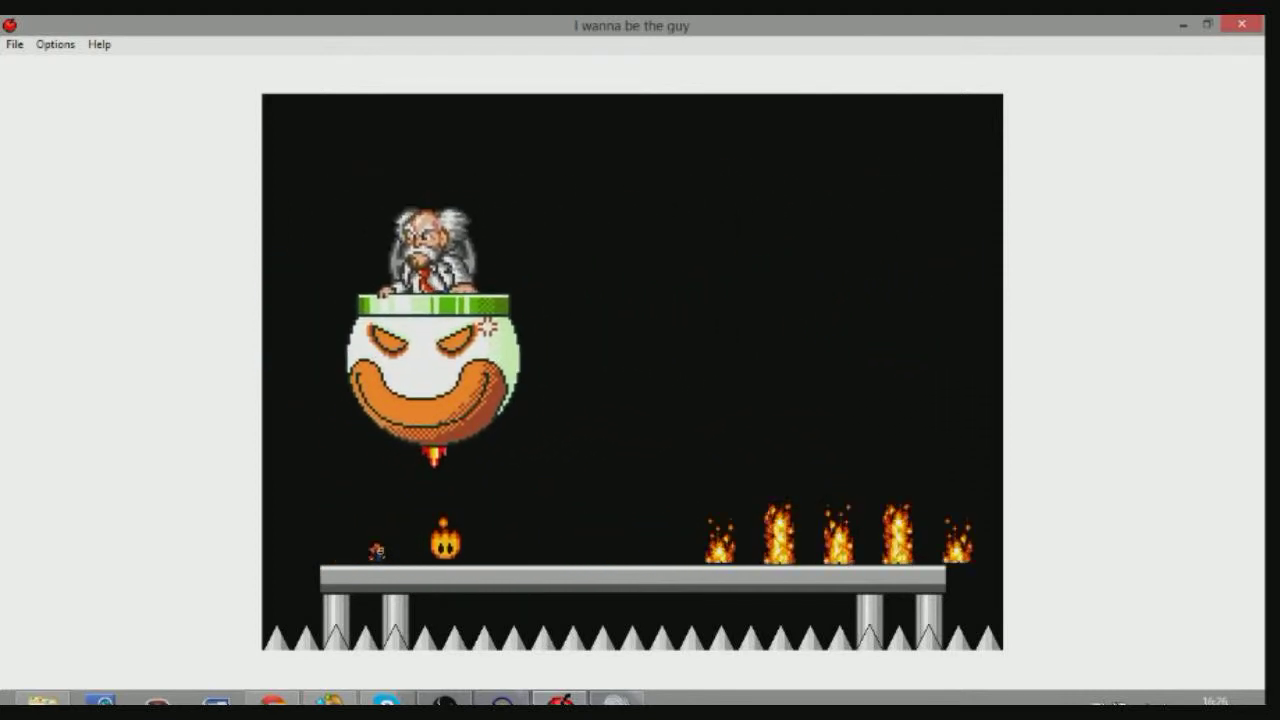
key(Left)
key(Left)
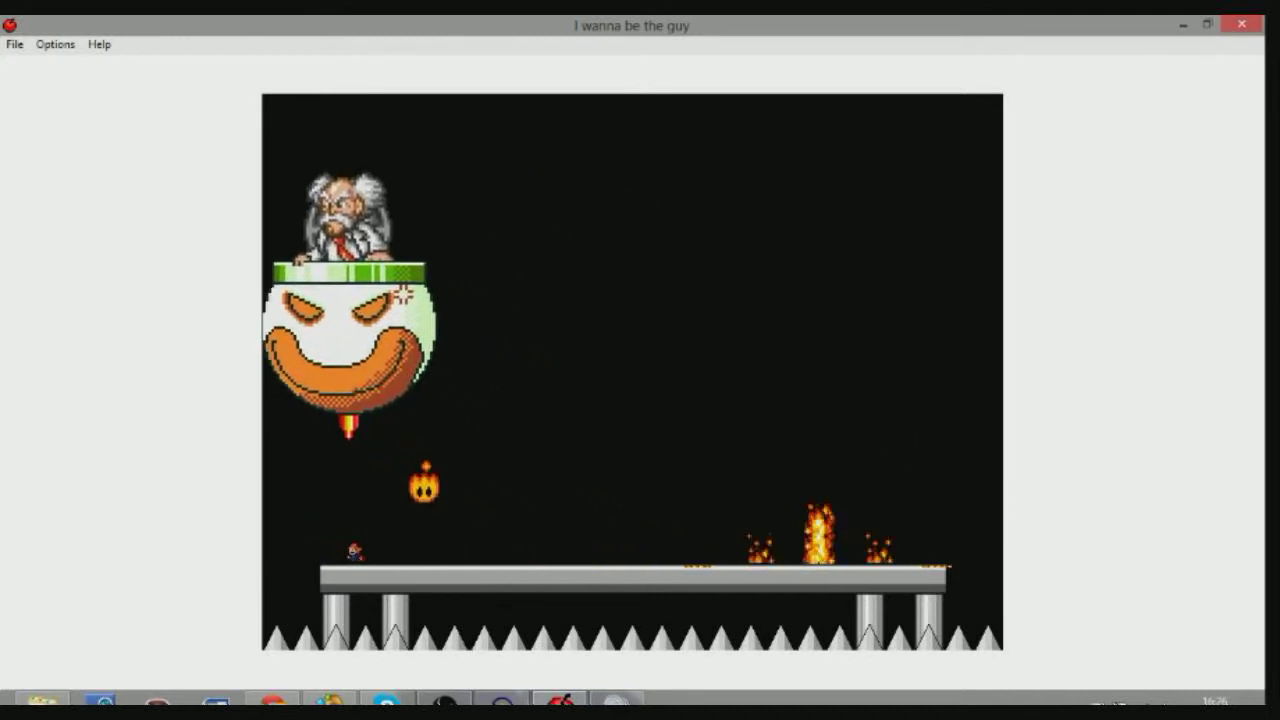
key(Left)
key(Left)
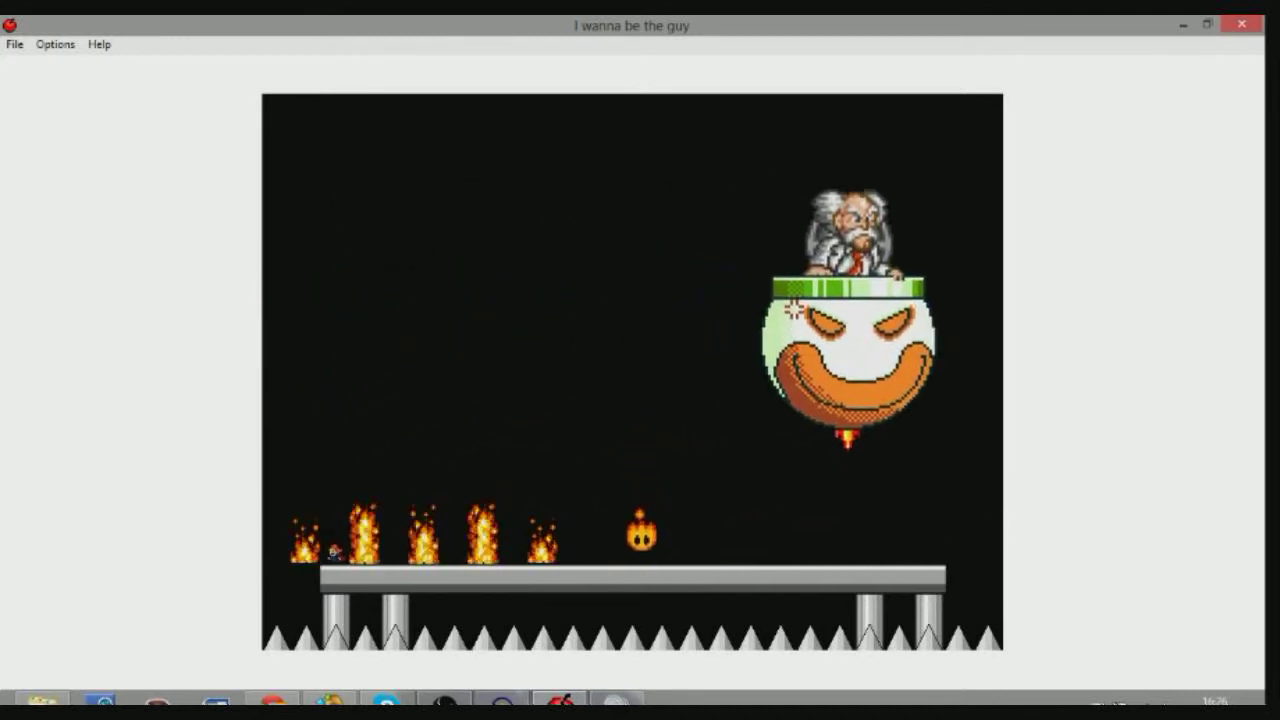
Run right, edge around a fireball, and try jumping the rolling bomb.
key(Right)
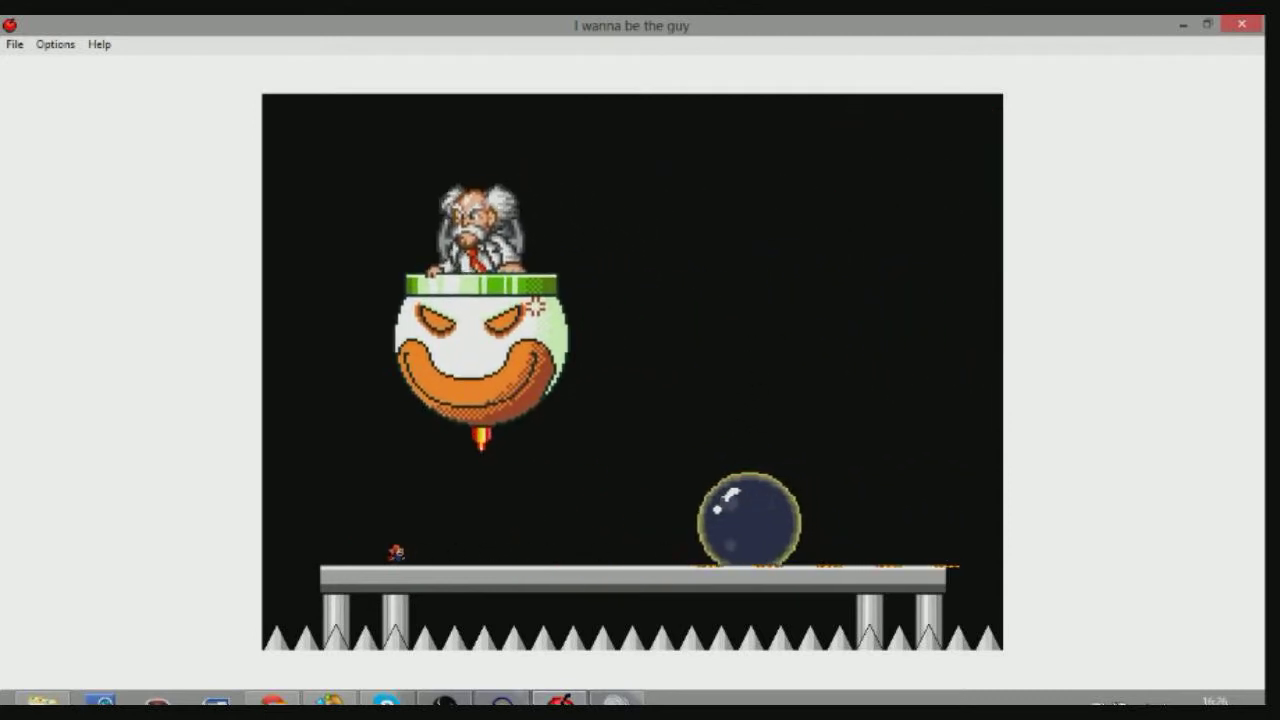
key(Left)
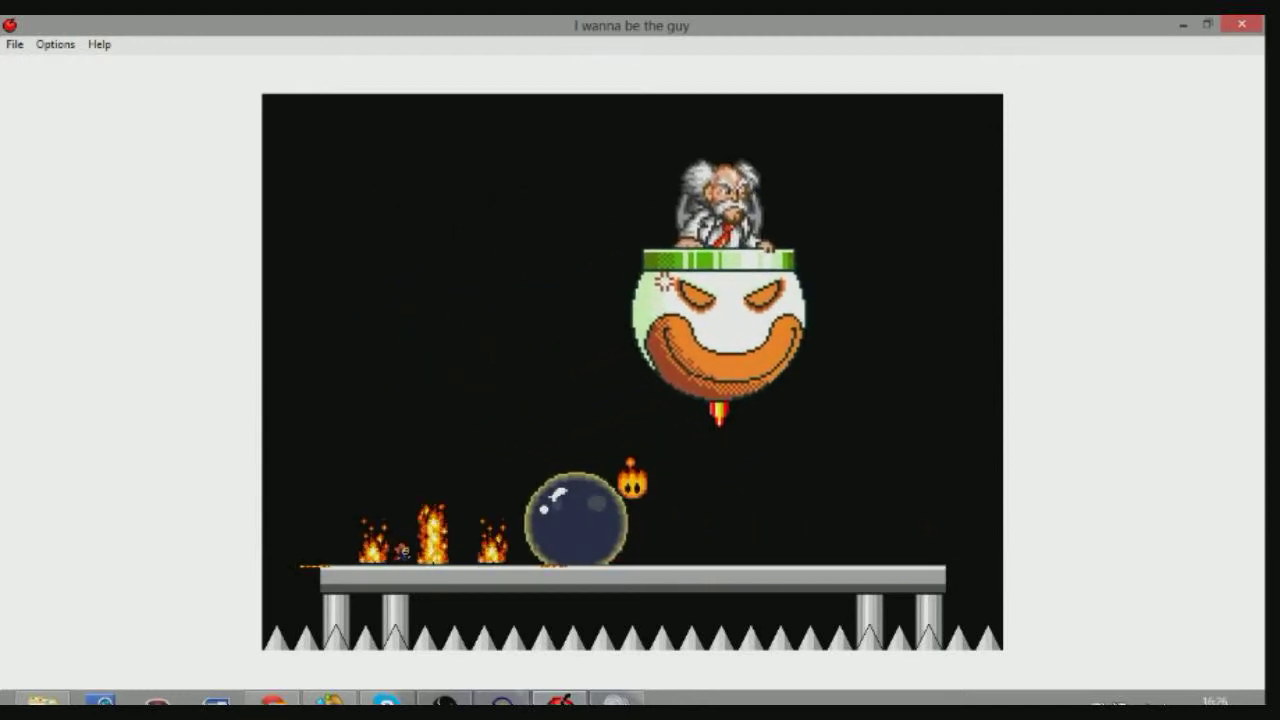
key(Right)
key(Left)
key(shift)
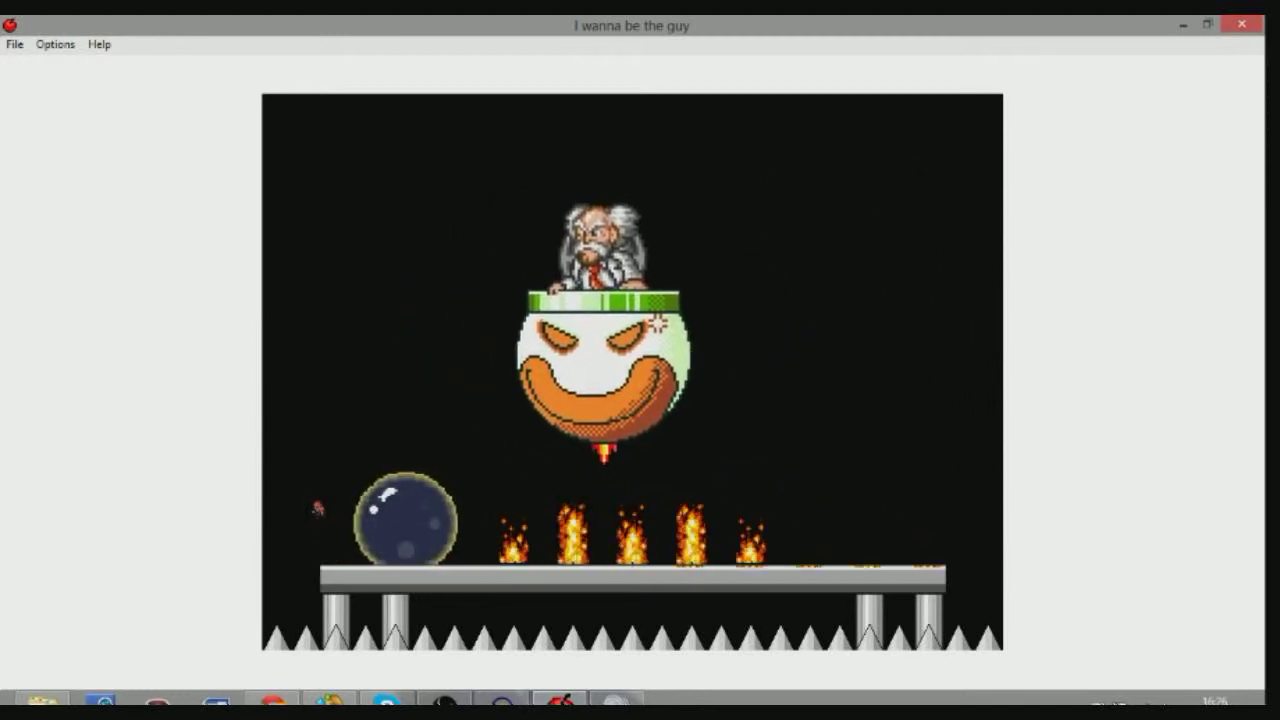
key(Right)
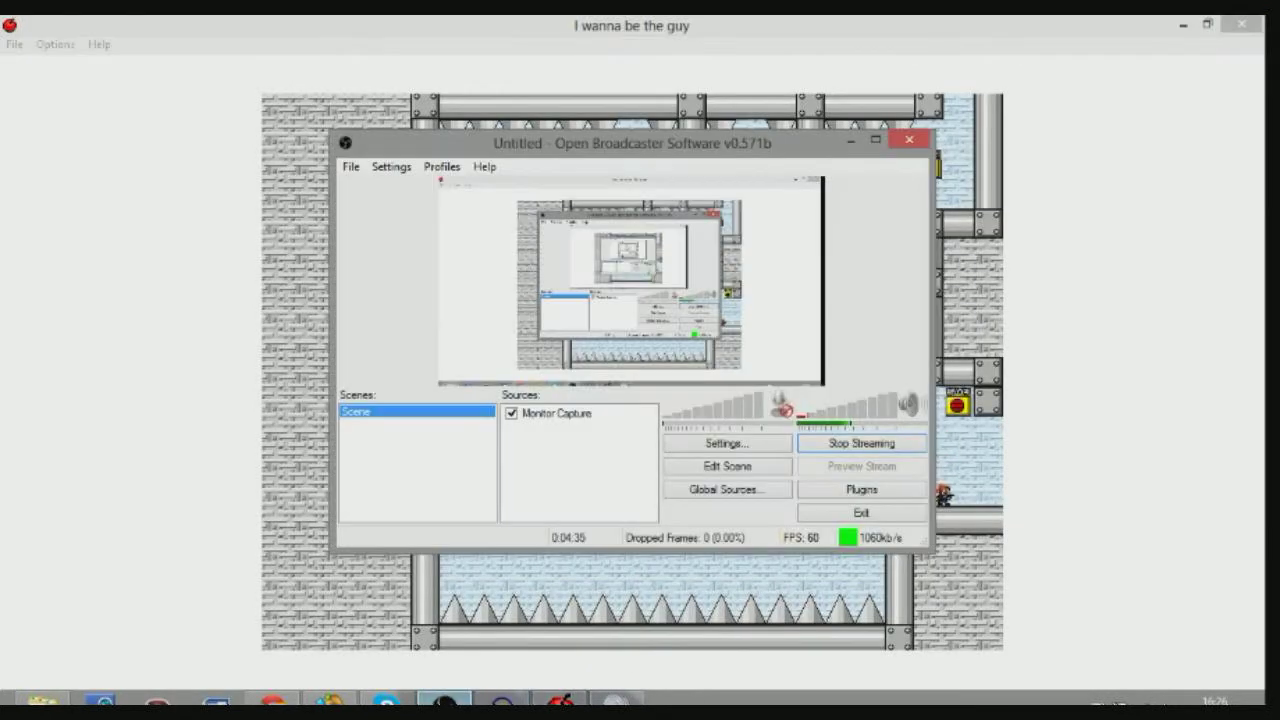
Bring the game in front of OBS and walk right into the Bowser arena.
click(643, 30)
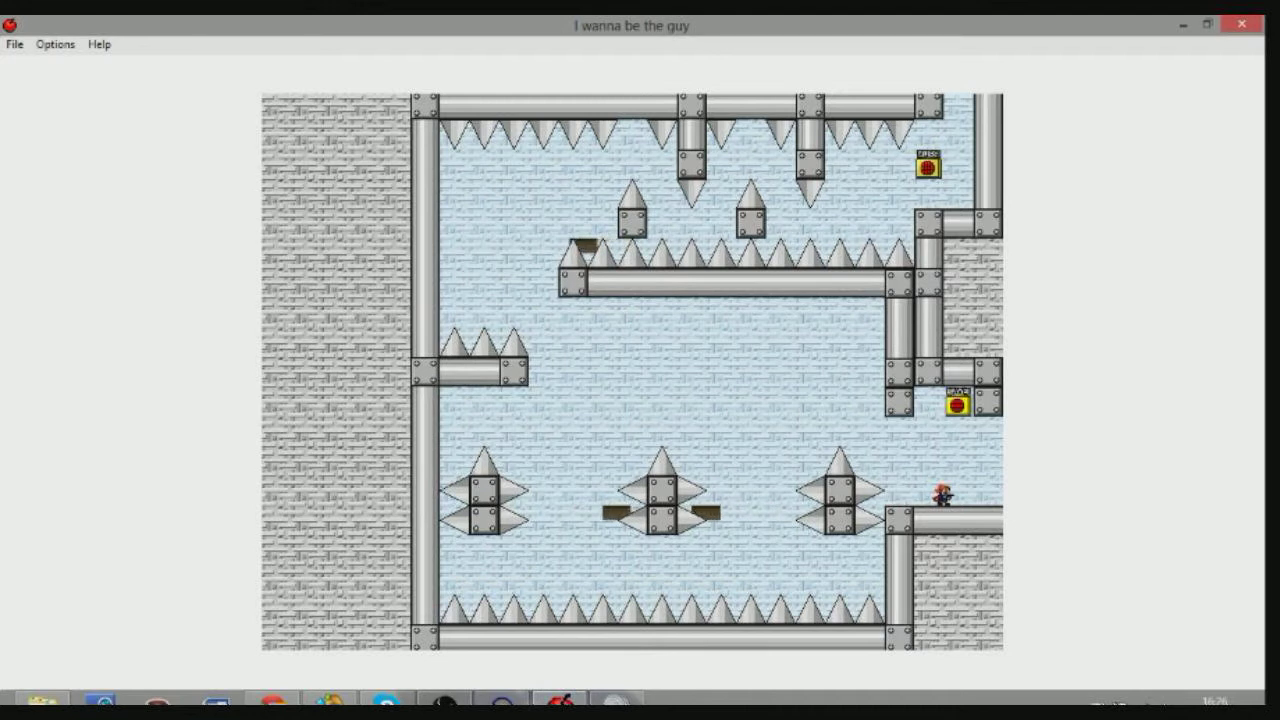
key(Right)
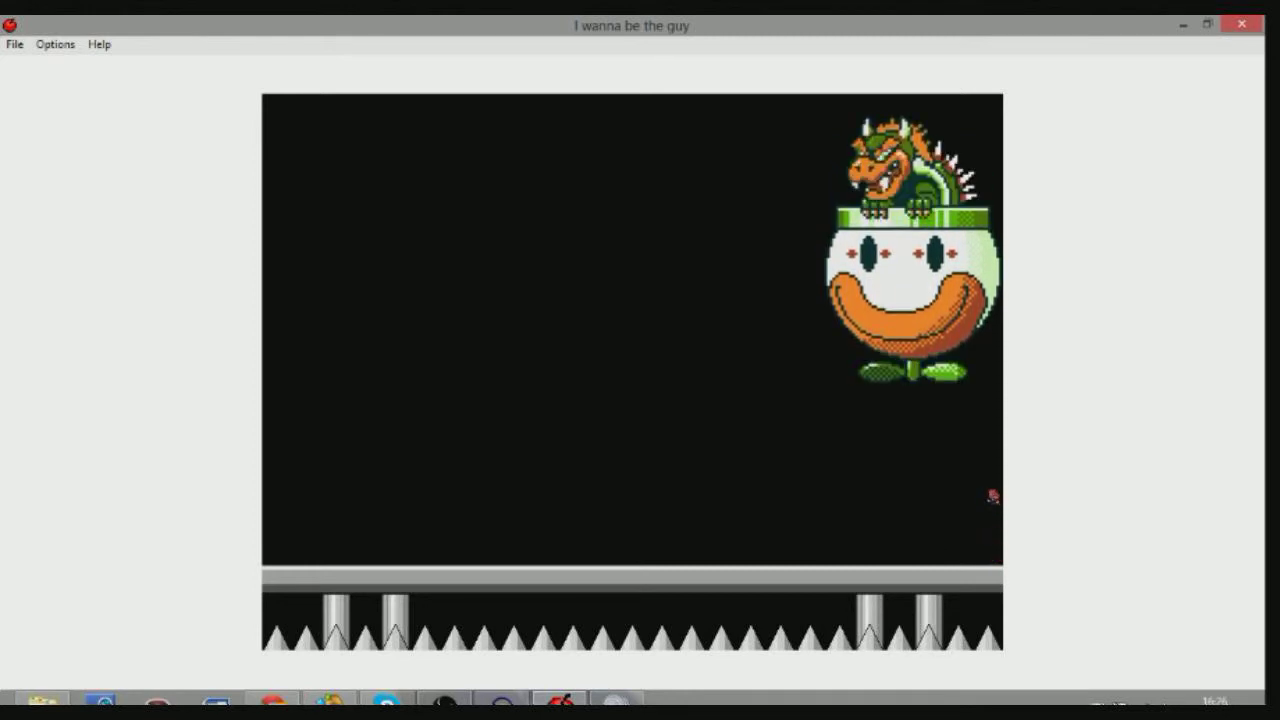
Jump around the arena and over the blue bob-omb so it blasts Bowser's car.
key(shift)
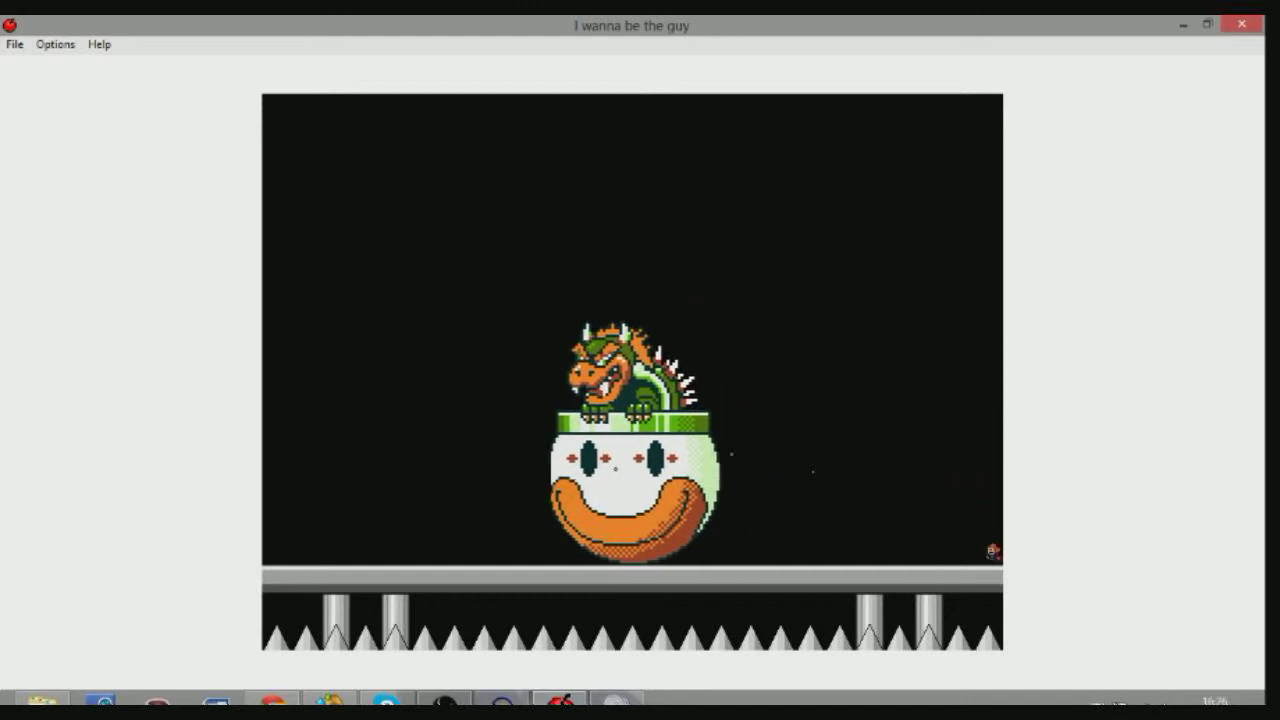
key(shift)
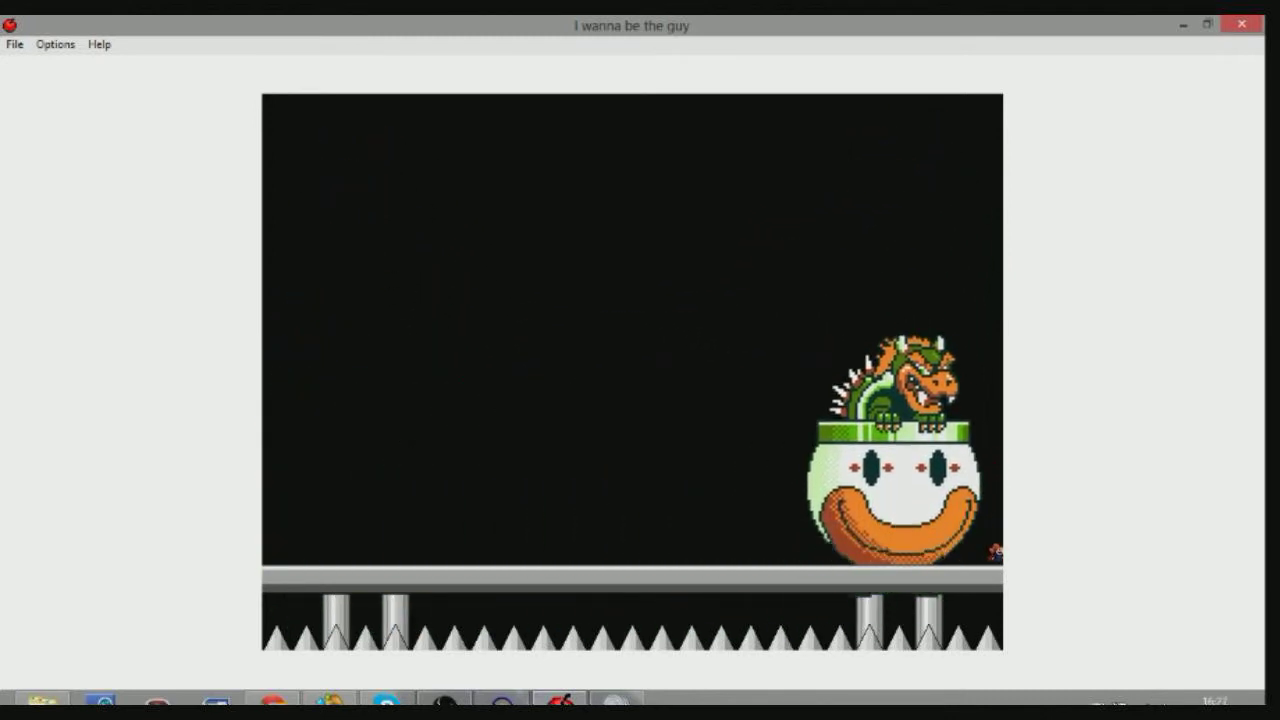
key(Left)
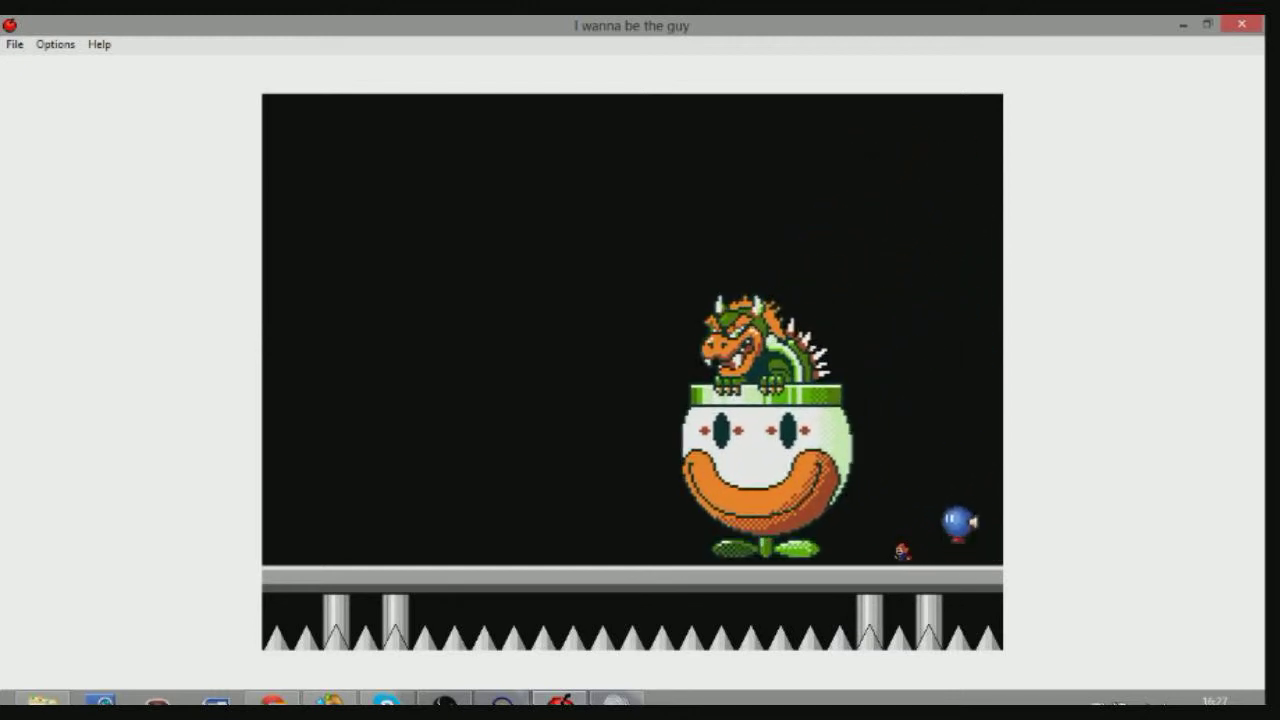
key(shift)
key(Right)
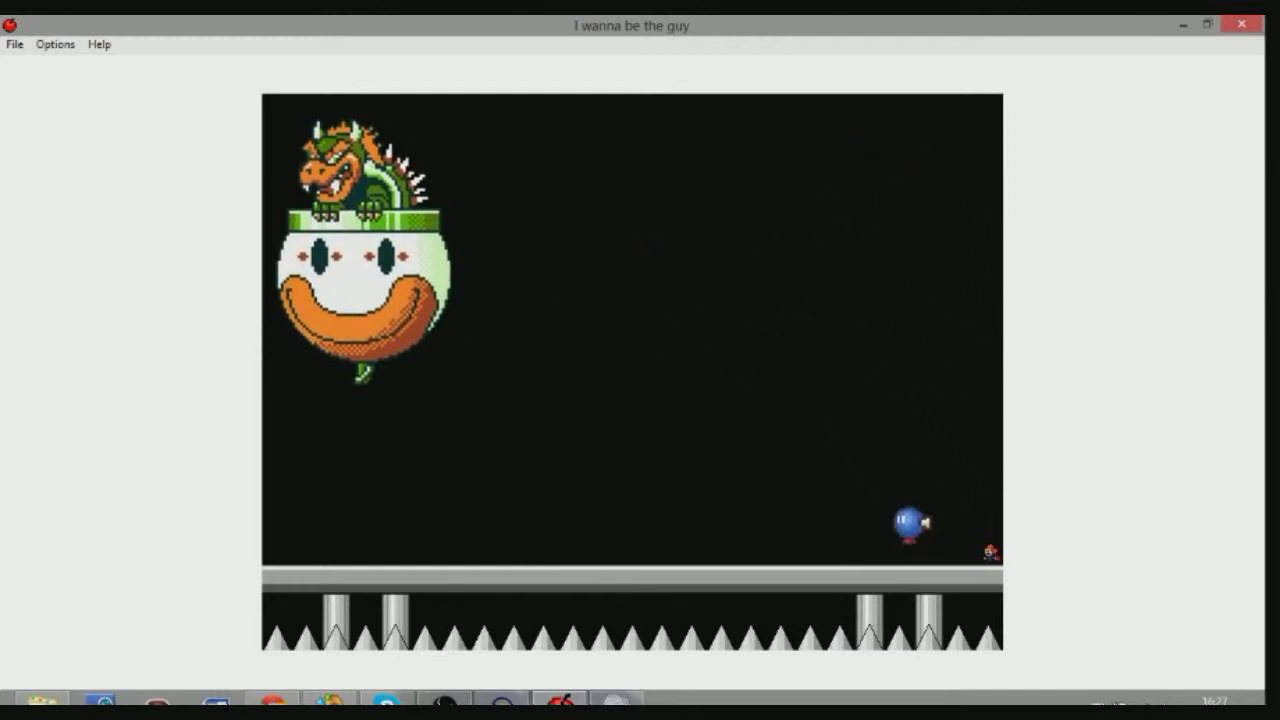
key(shift)
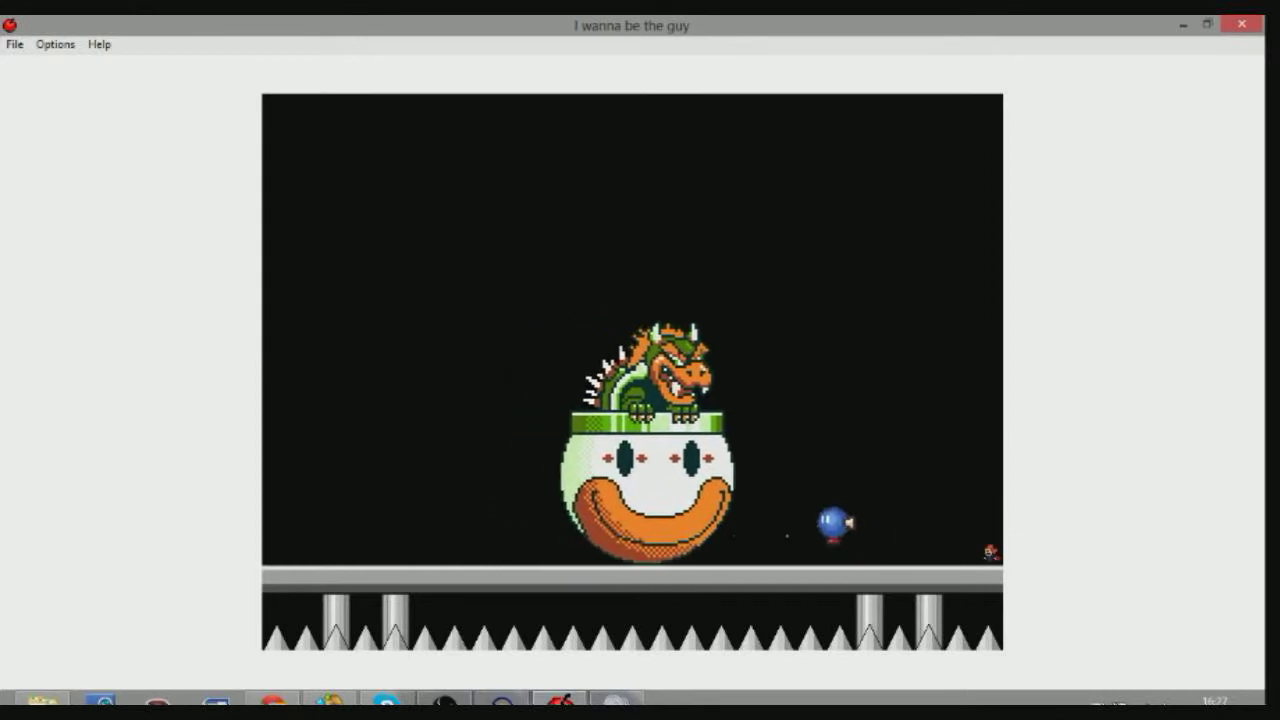
key(Left)
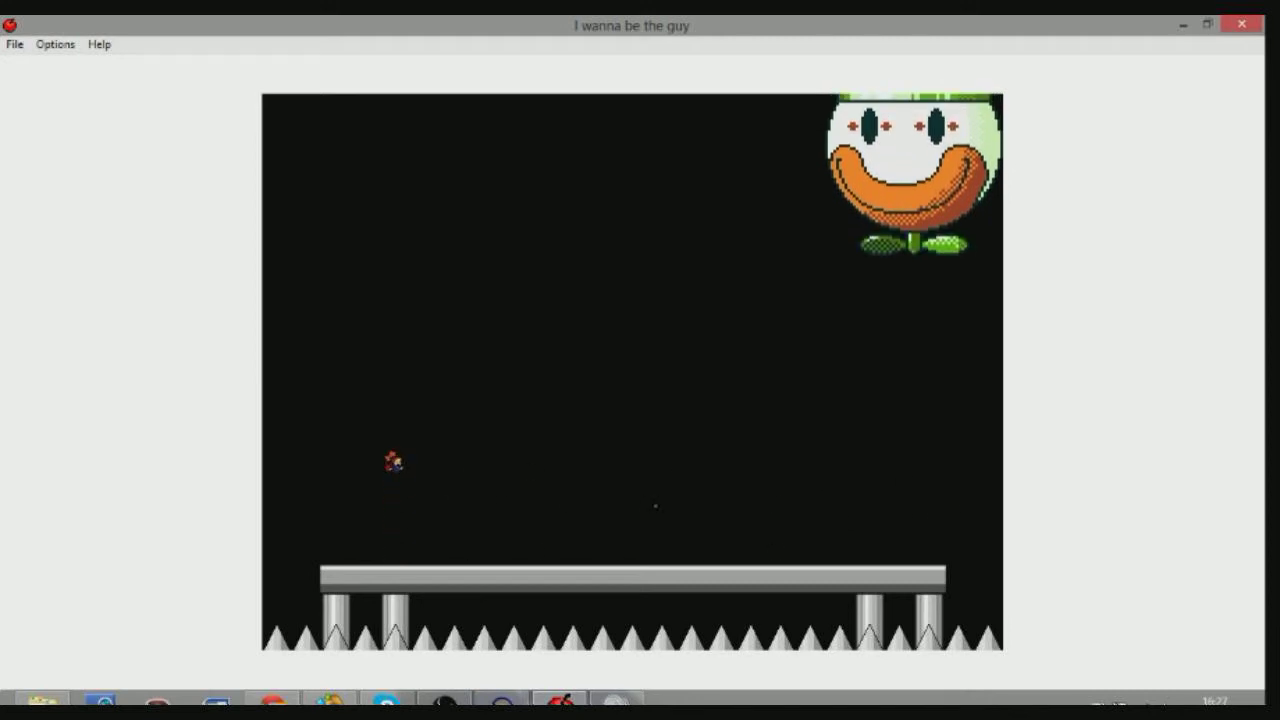
Land back on the platform and jump left to dodge the frog boss's clown car.
key(Left)
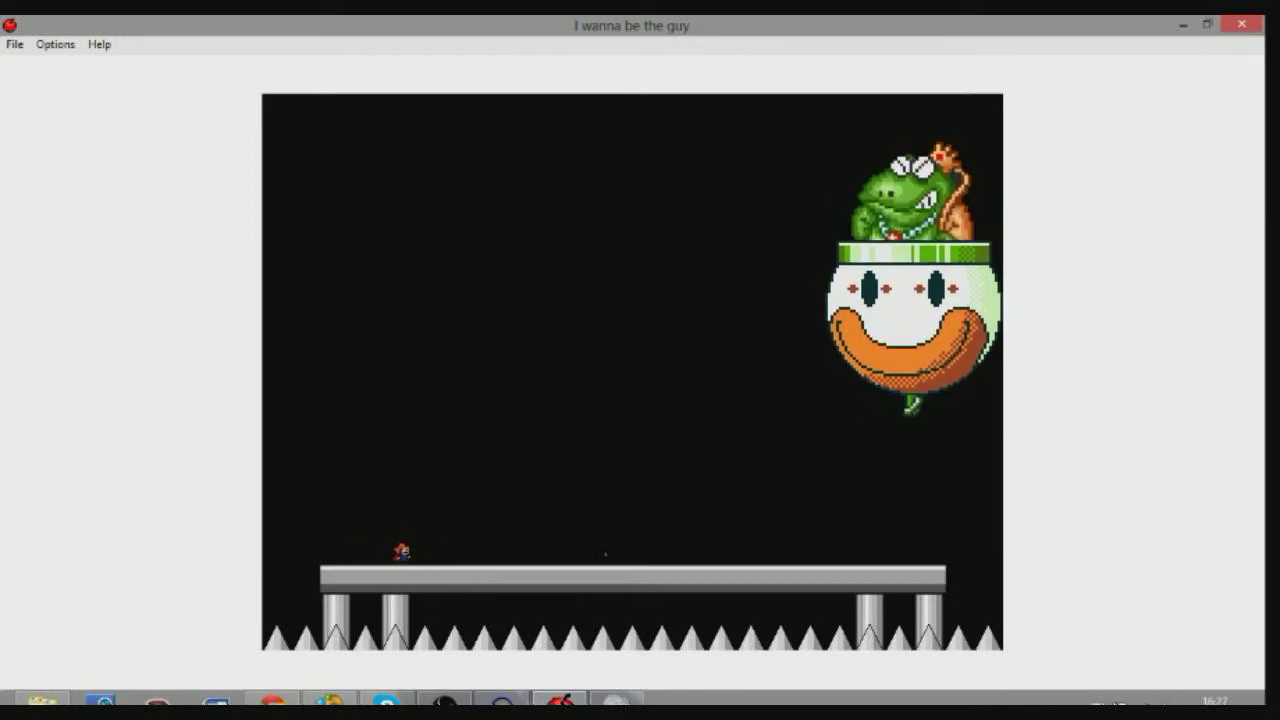
key(Right)
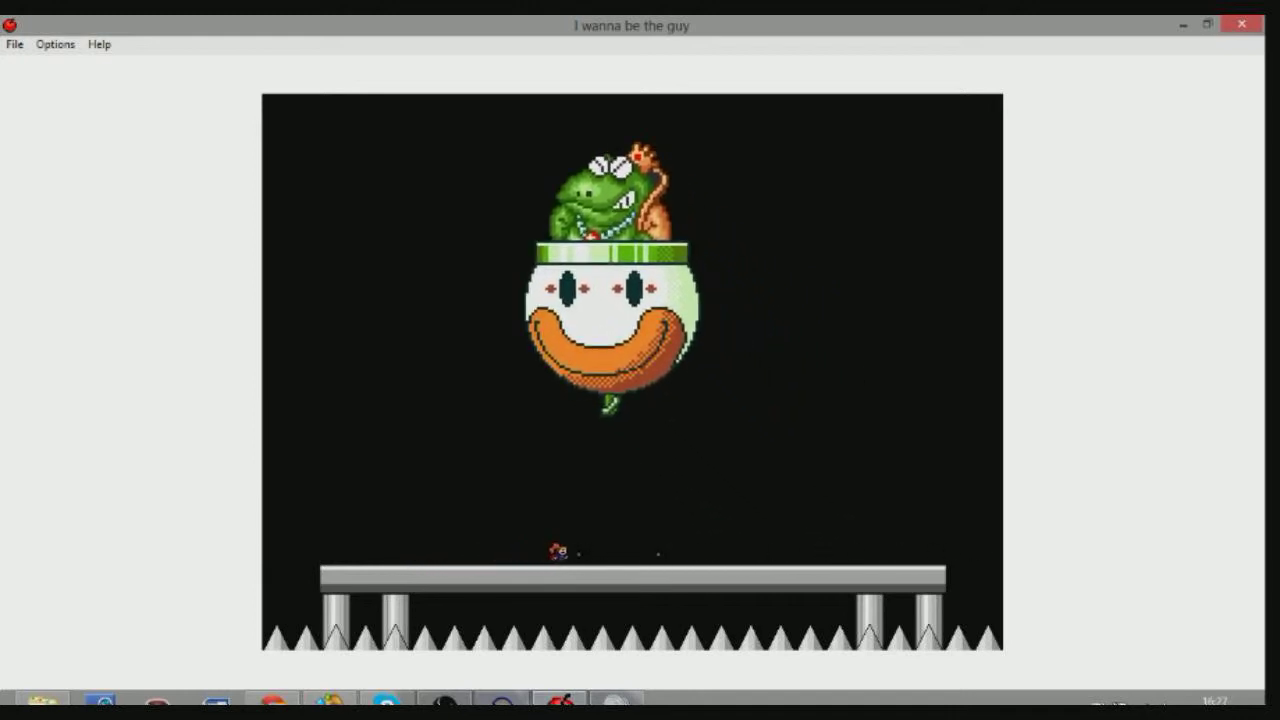
key(Right)
key(shift)
key(Left)
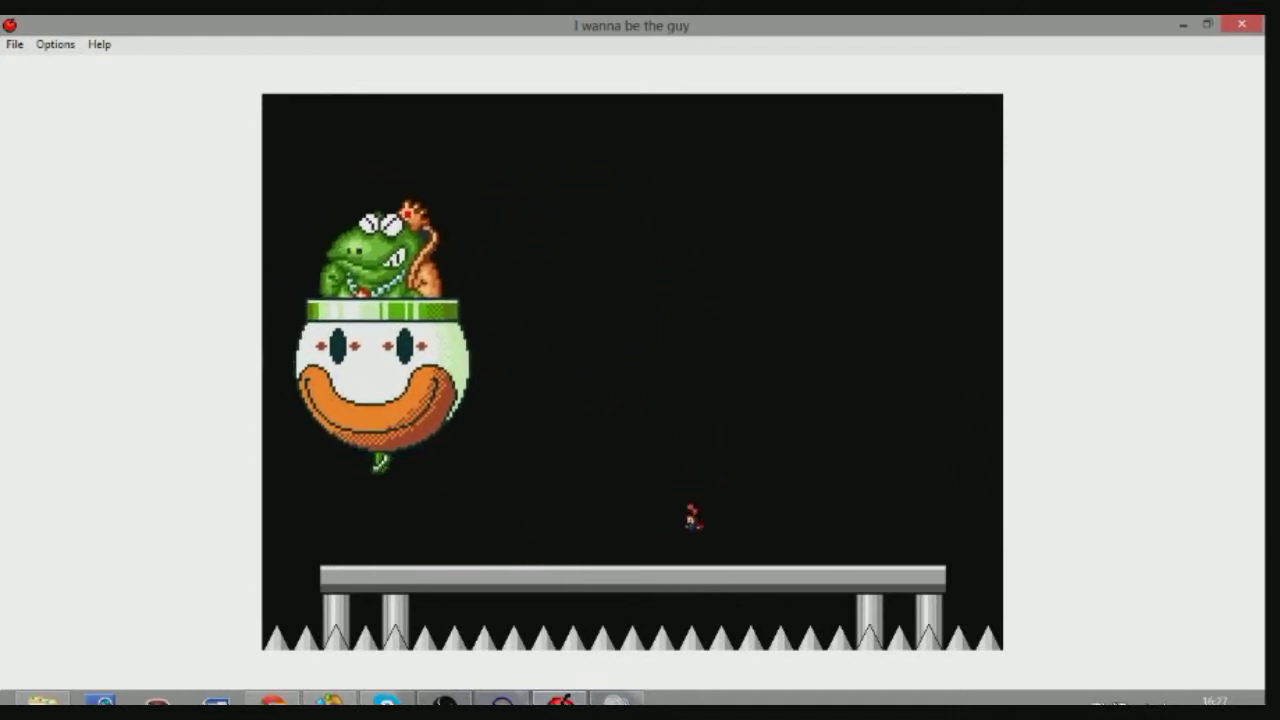
key(Left)
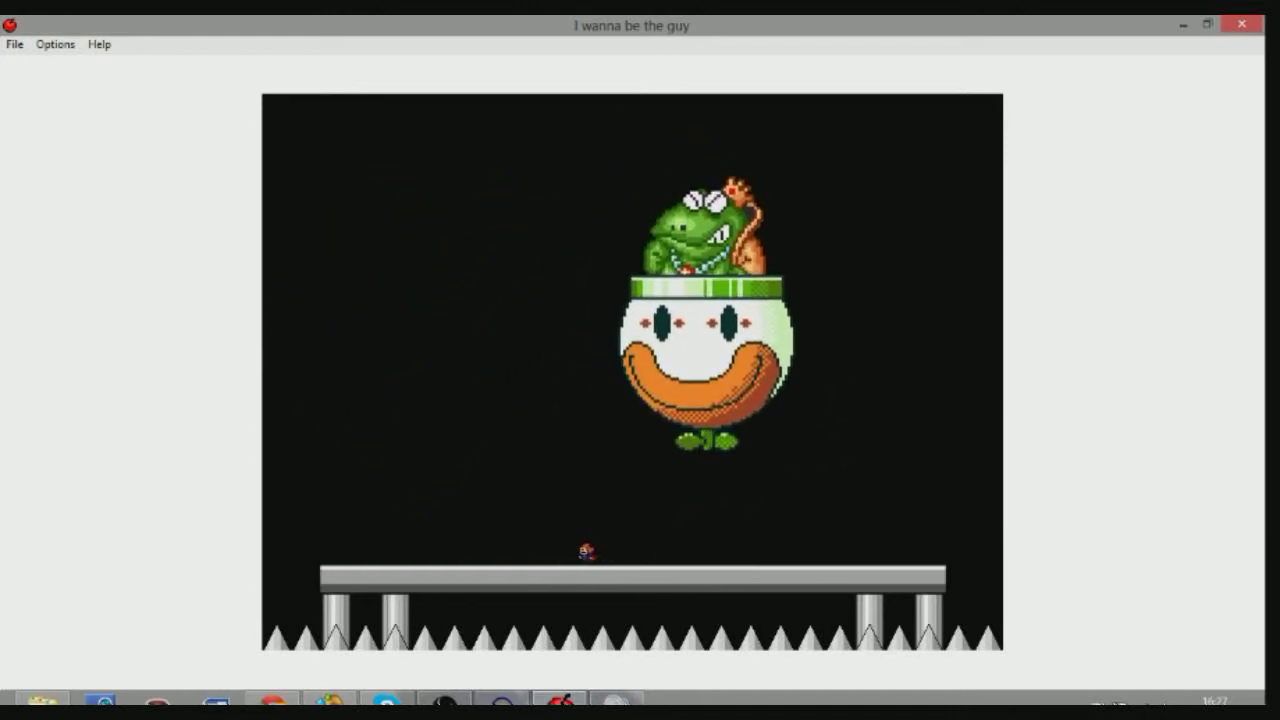
Jump back right, then double jump high to the left over the clown car.
key(Left)
key(shift)
key(Right)
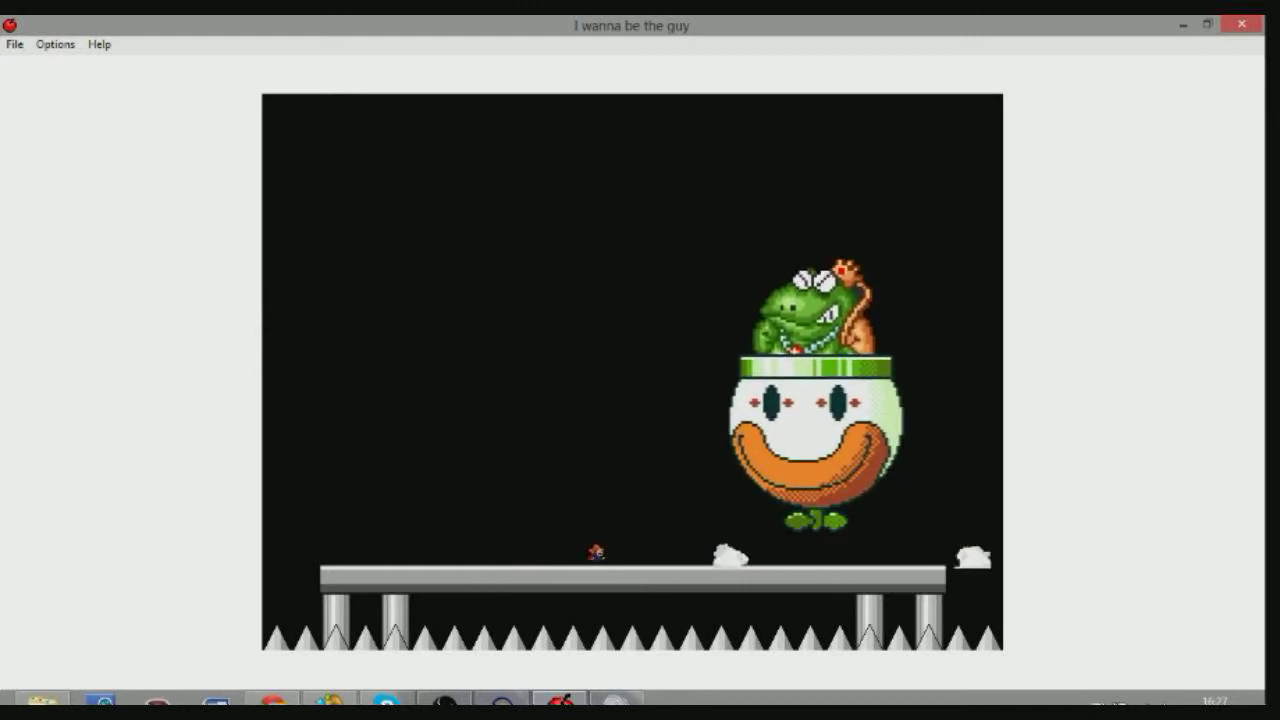
key(Right)
key(shift)
key(shift)
key(Left)
key(shift)
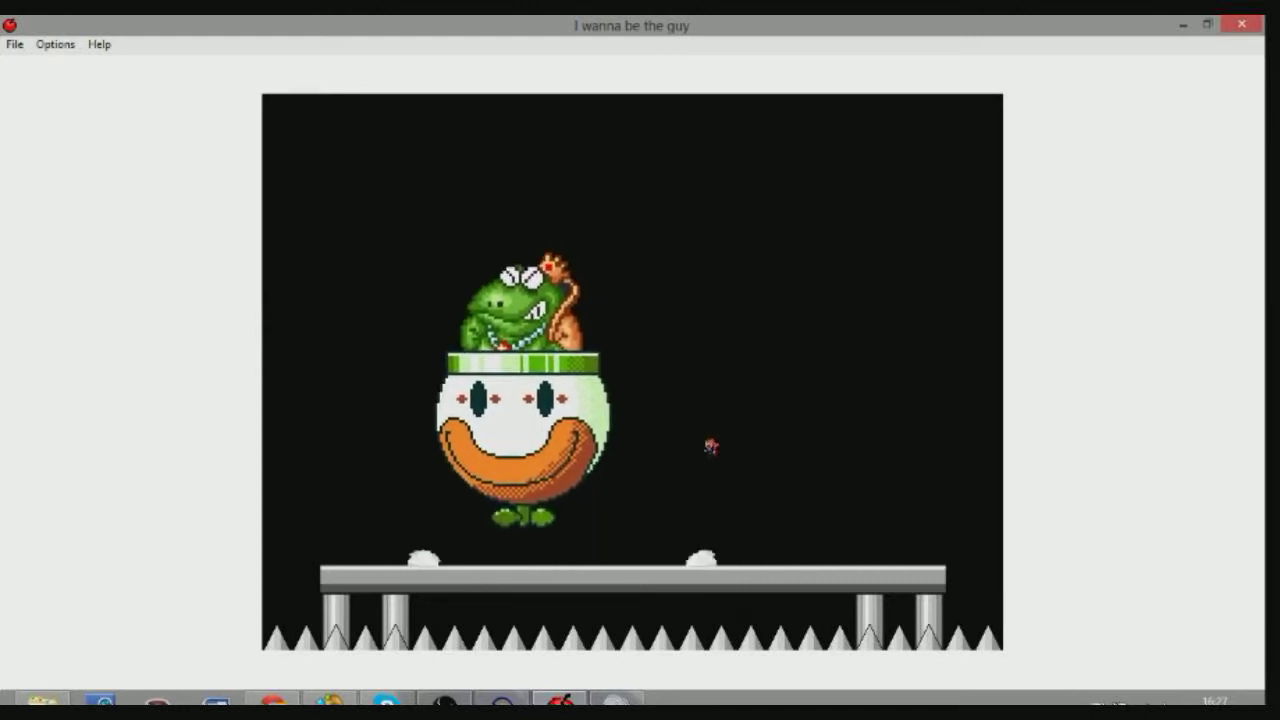
key(shift)
Hop left, step back, then jump right to land further along the platform.
key(Left)
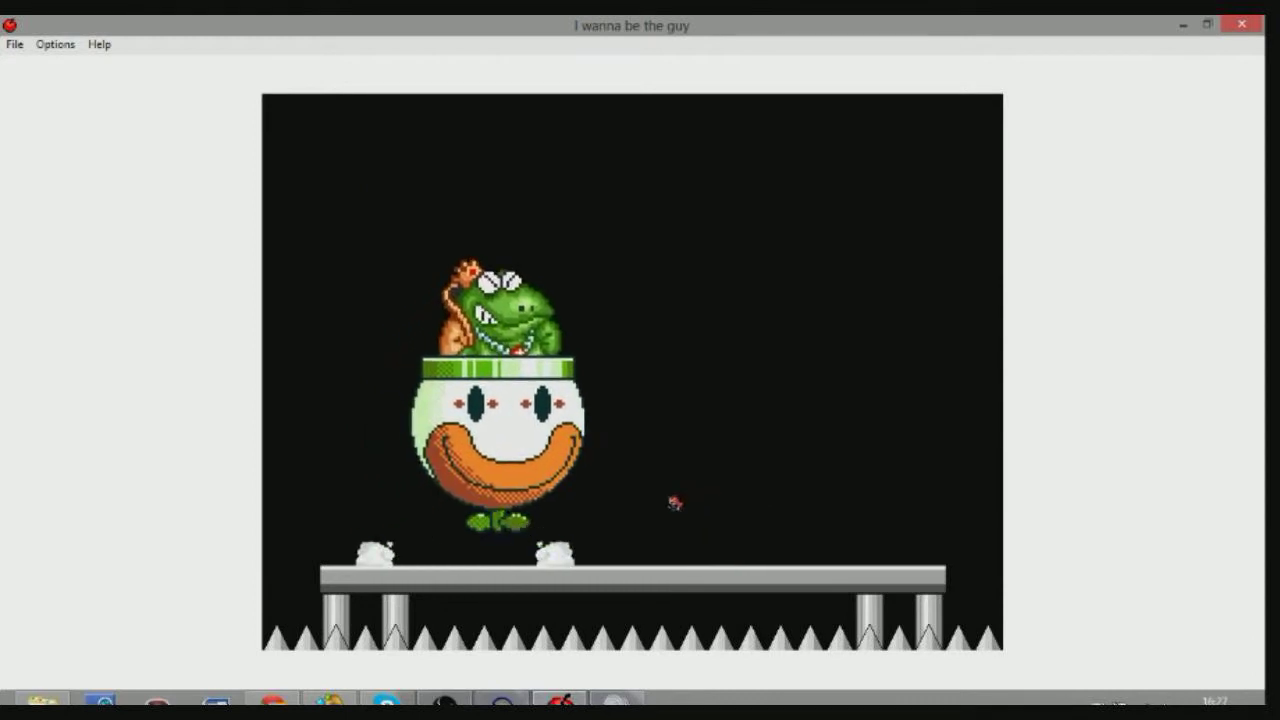
key(Left)
key(Right)
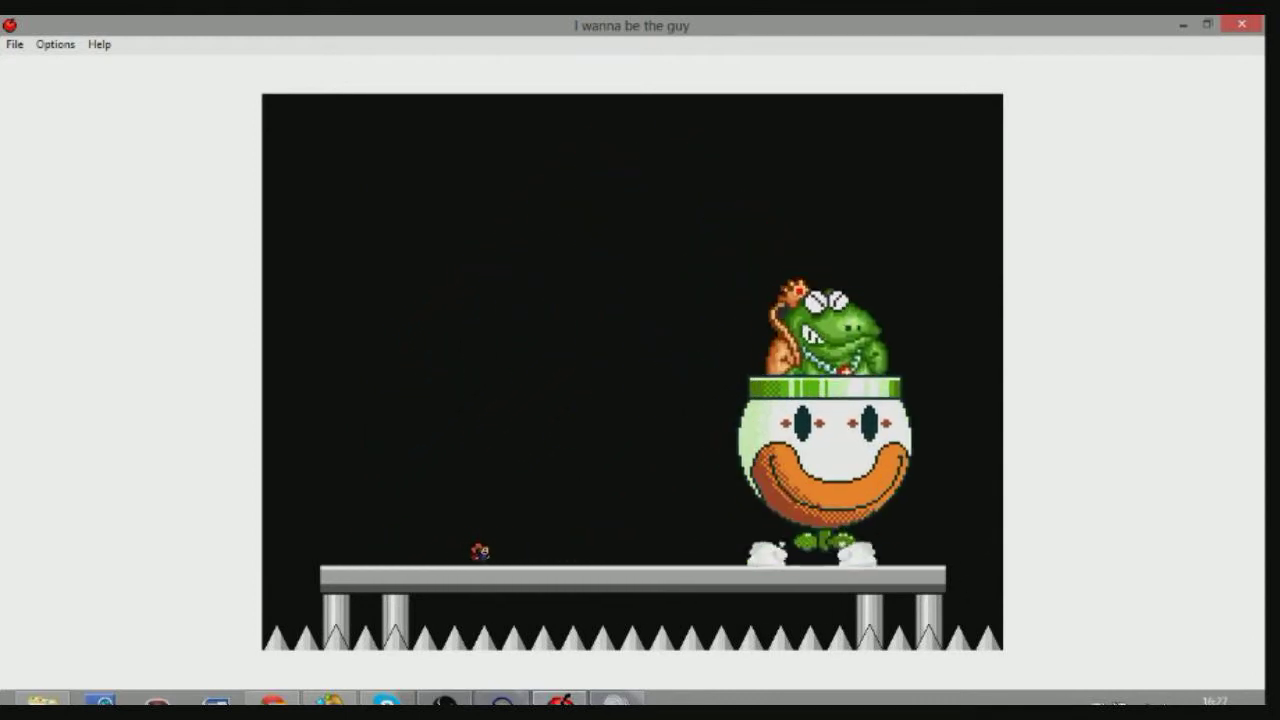
key(Right)
key(shift)
key(Right)
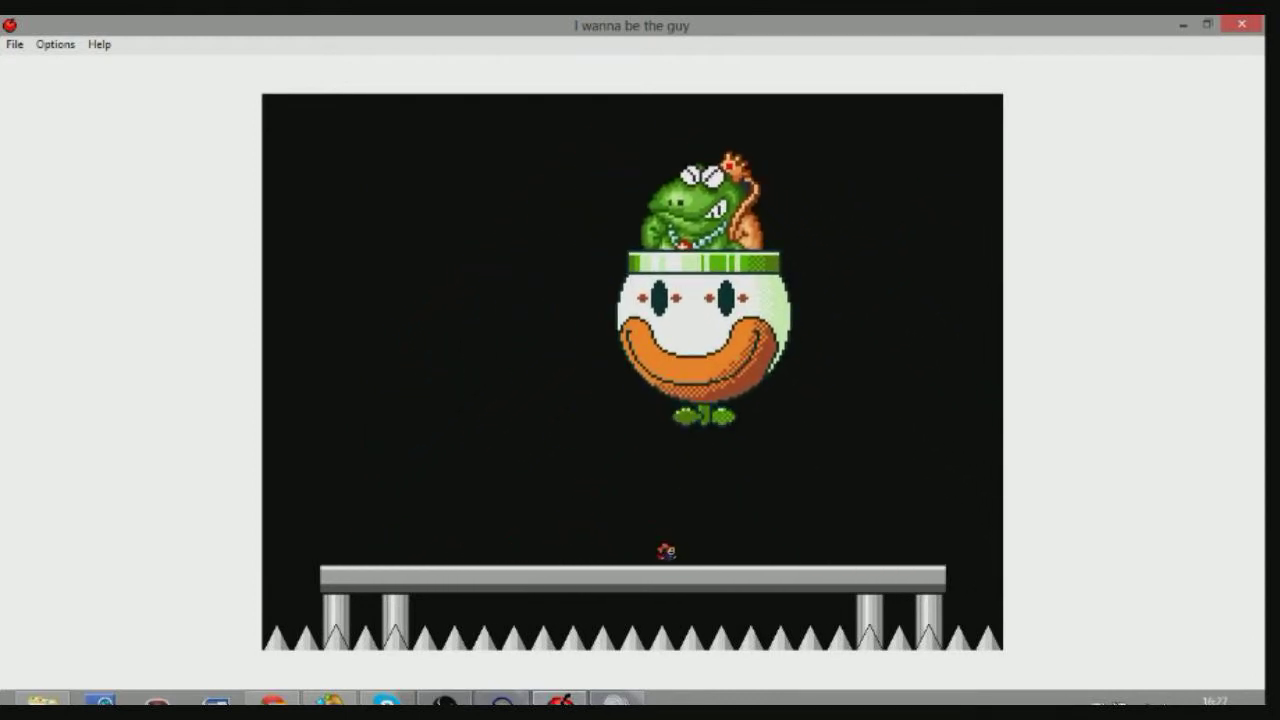
Run right, jump back left and pace the platform until the car turns into a Bullet Bill.
key(Right)
key(shift)
key(Left)
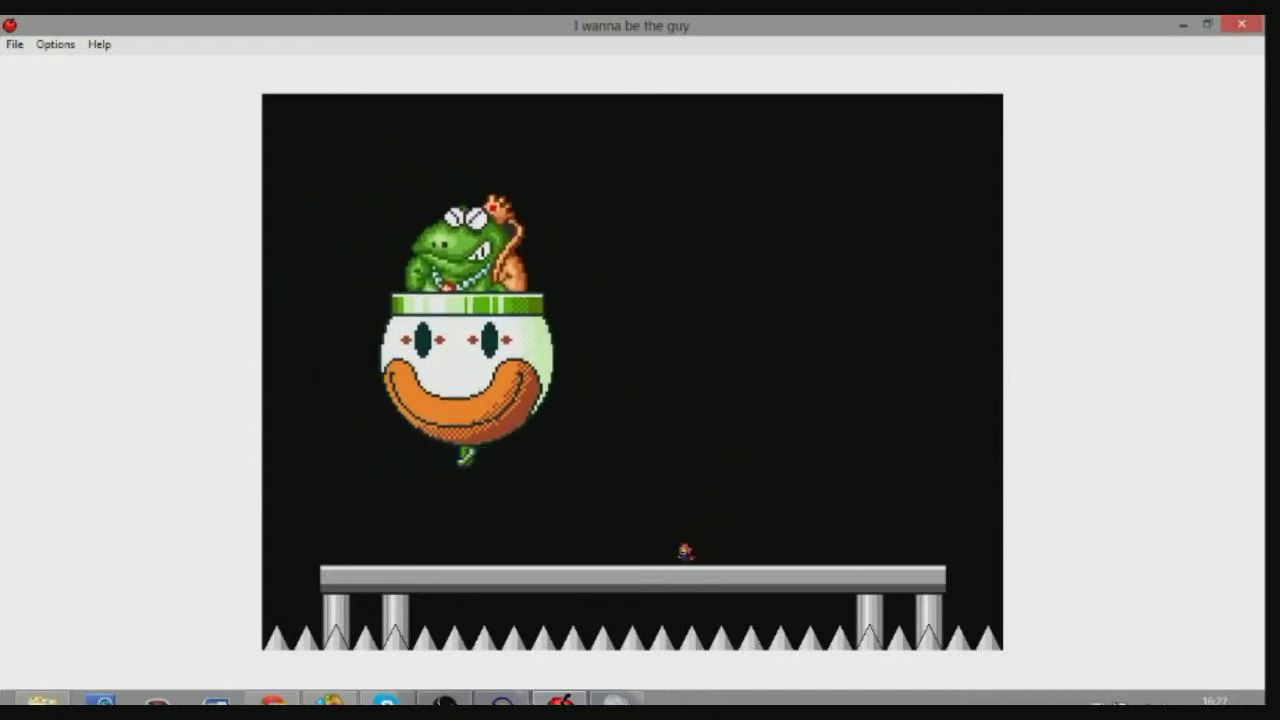
key(Left)
key(Right)
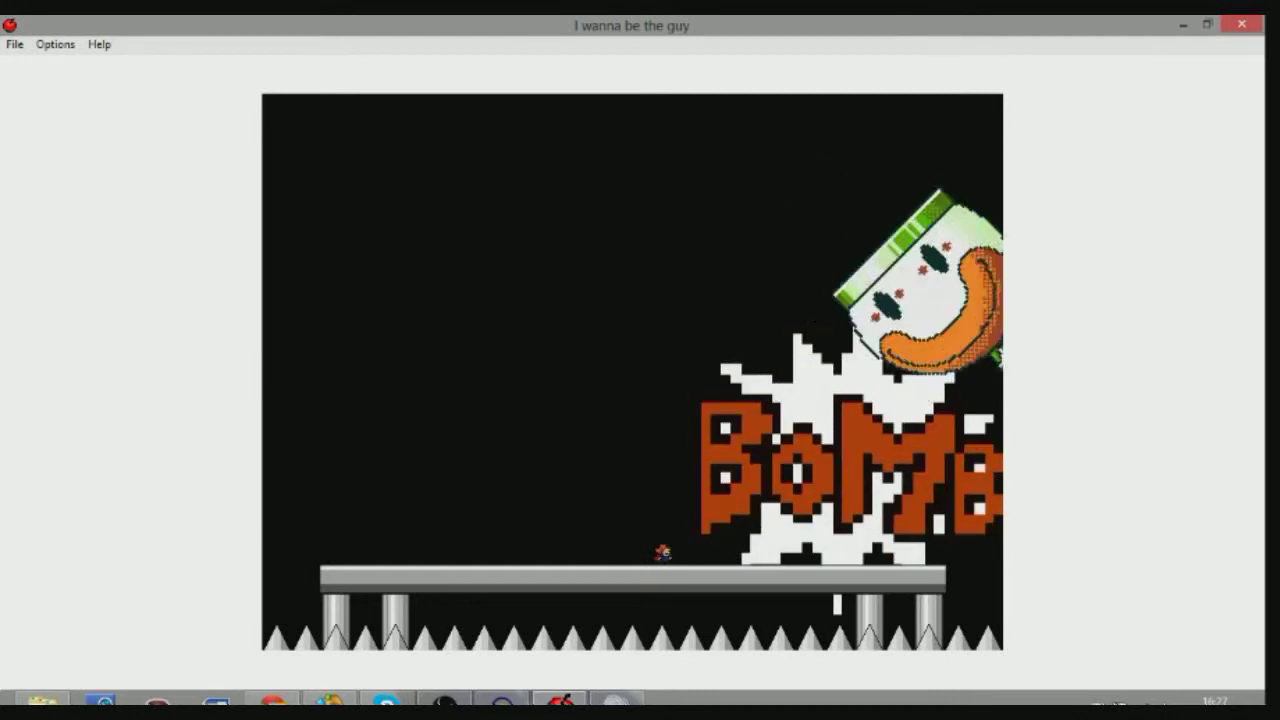
Move the kid left, away from the exploding Bullet Bill, as Dr. Wily rises.
key(Left)
key(Left)
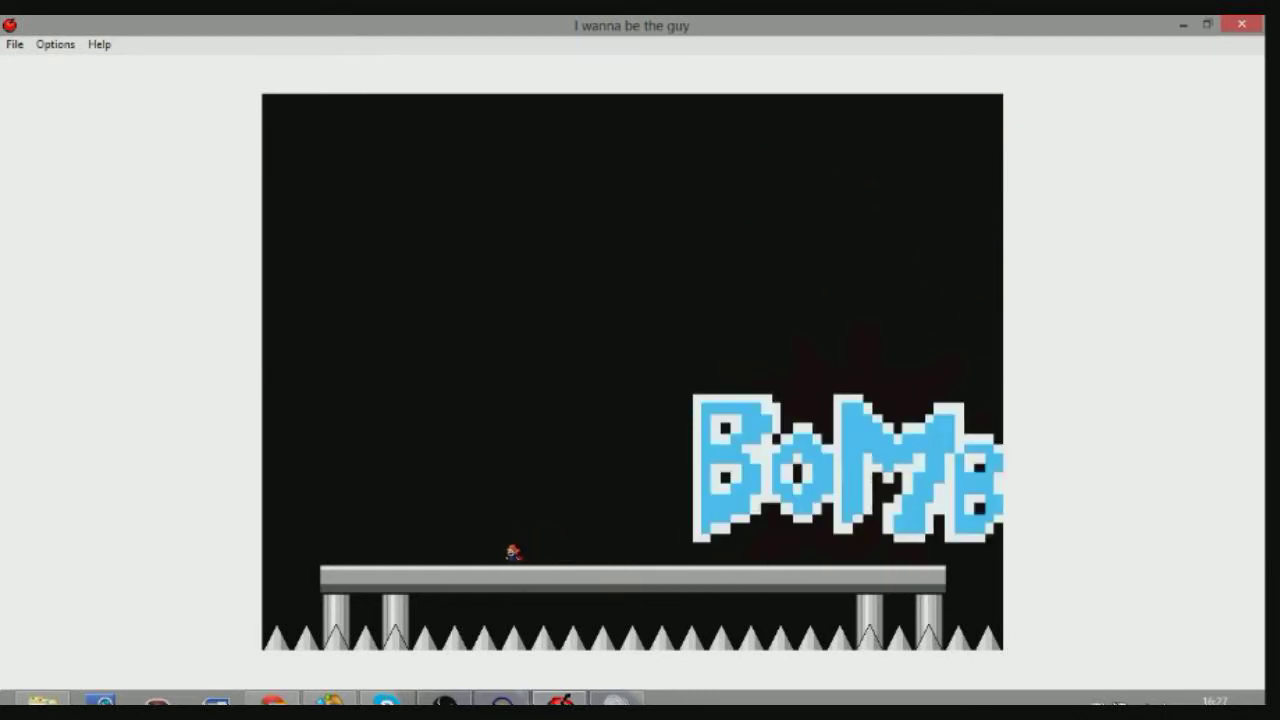
key(Left)
key(Left)
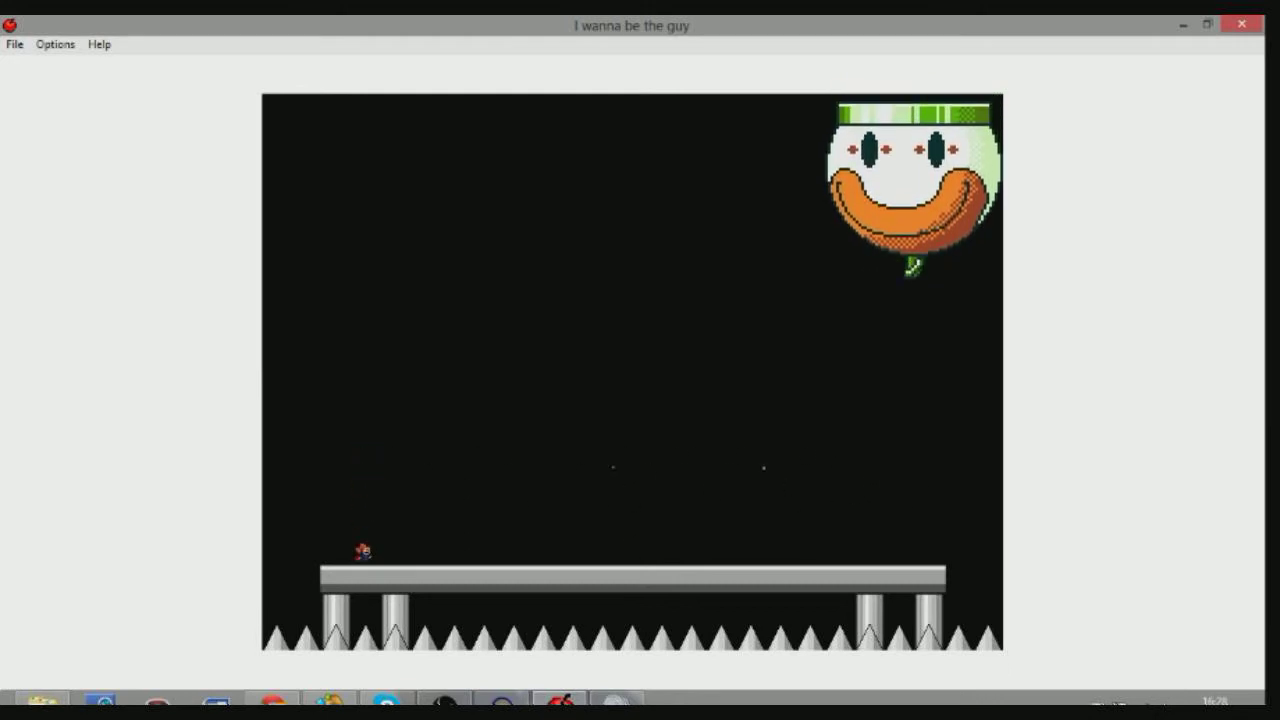
key(Left)
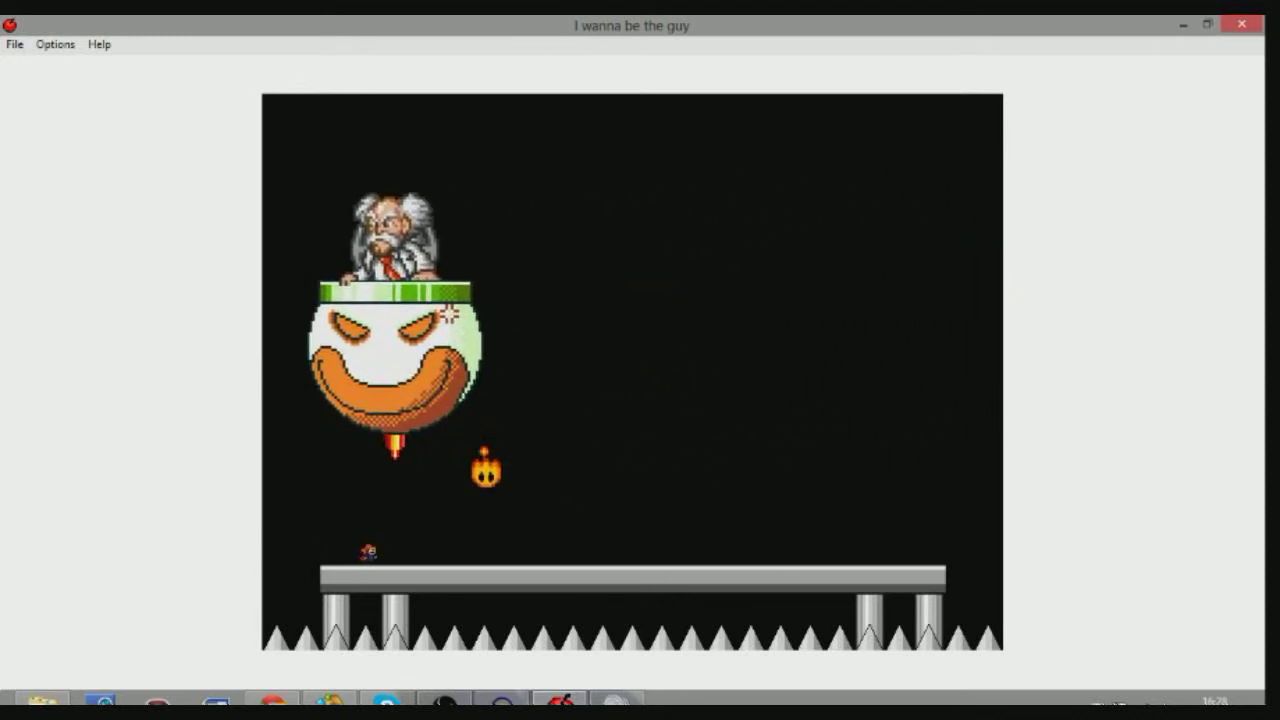
Shuffle the kid left and right to dodge the Wily ship's fireballs.
key(Right)
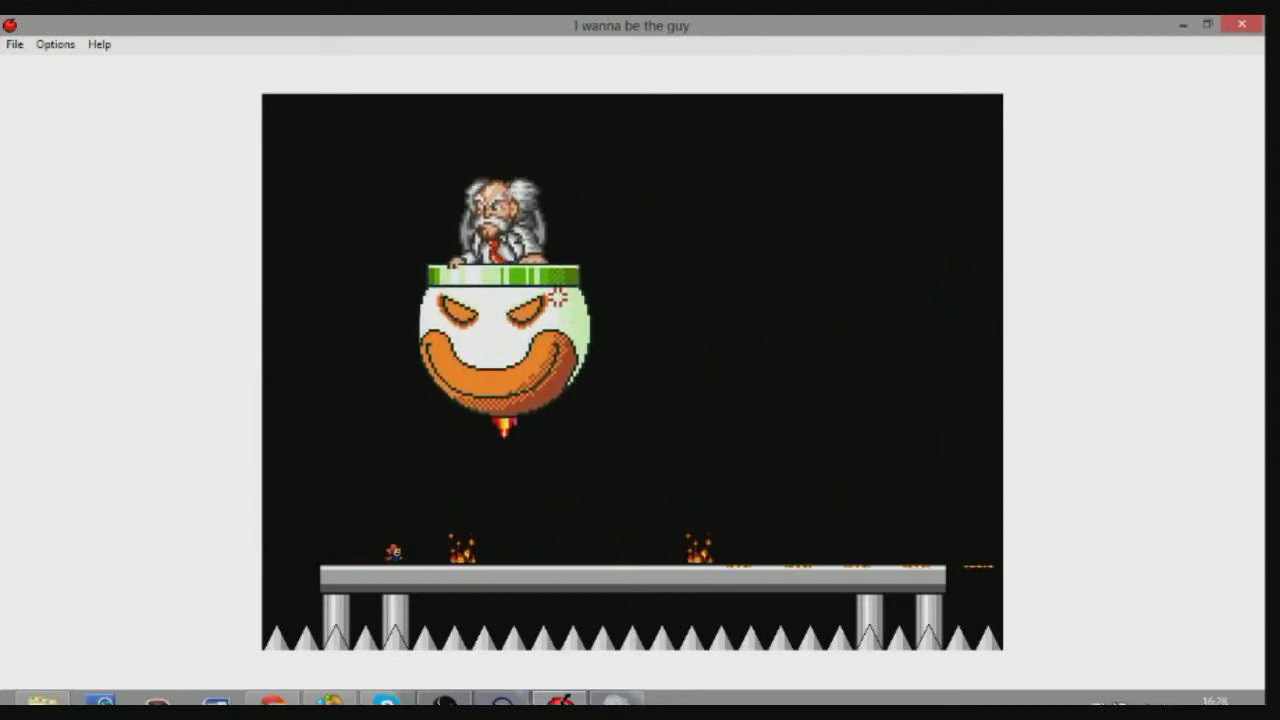
key(Left)
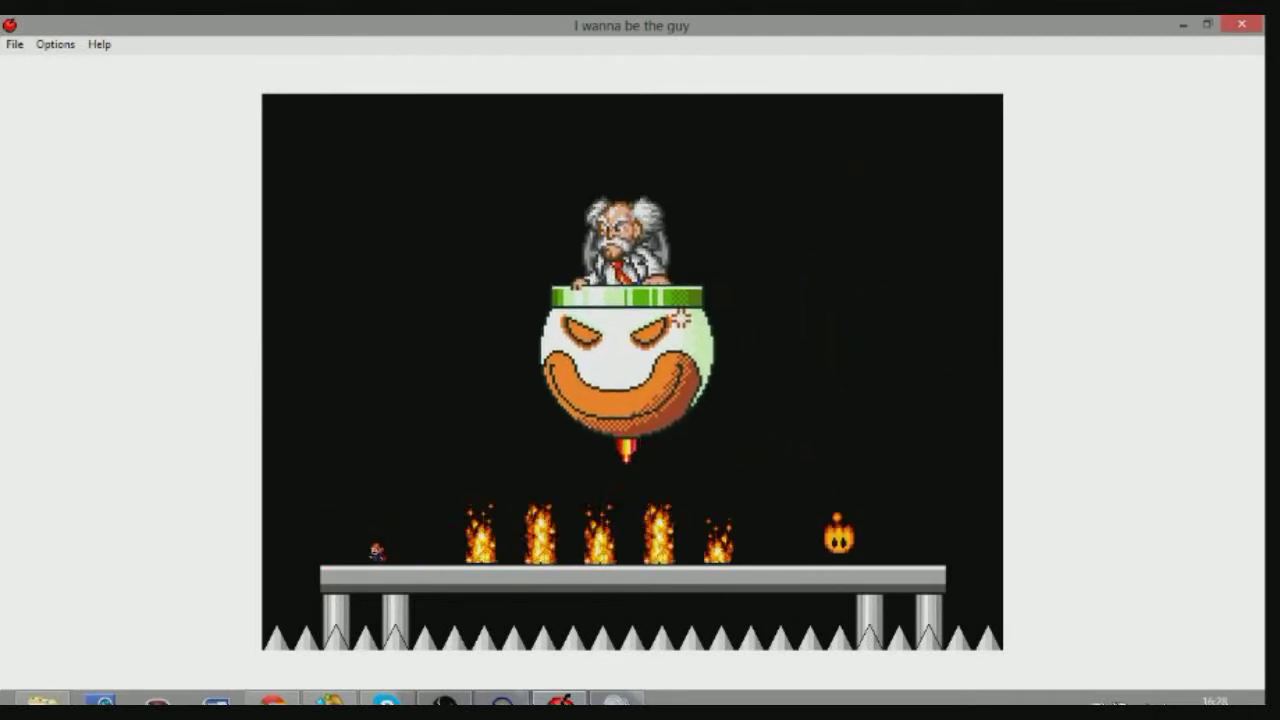
key(Left)
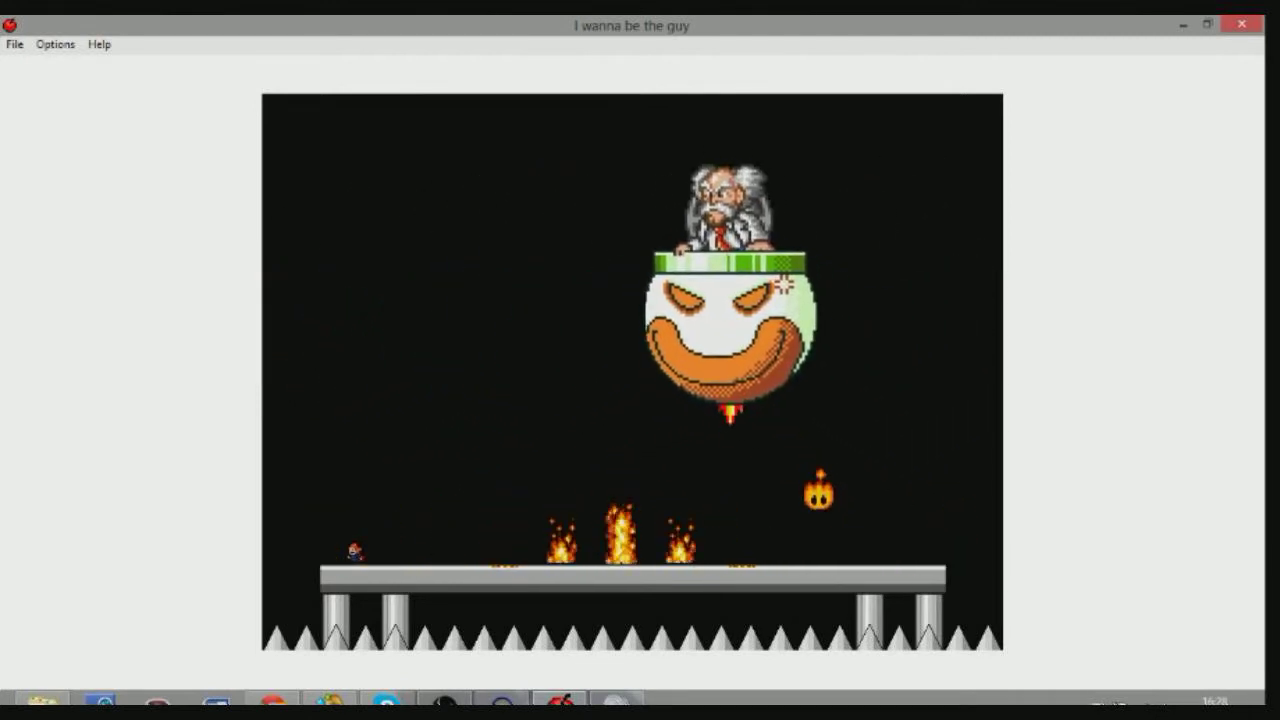
key(Left)
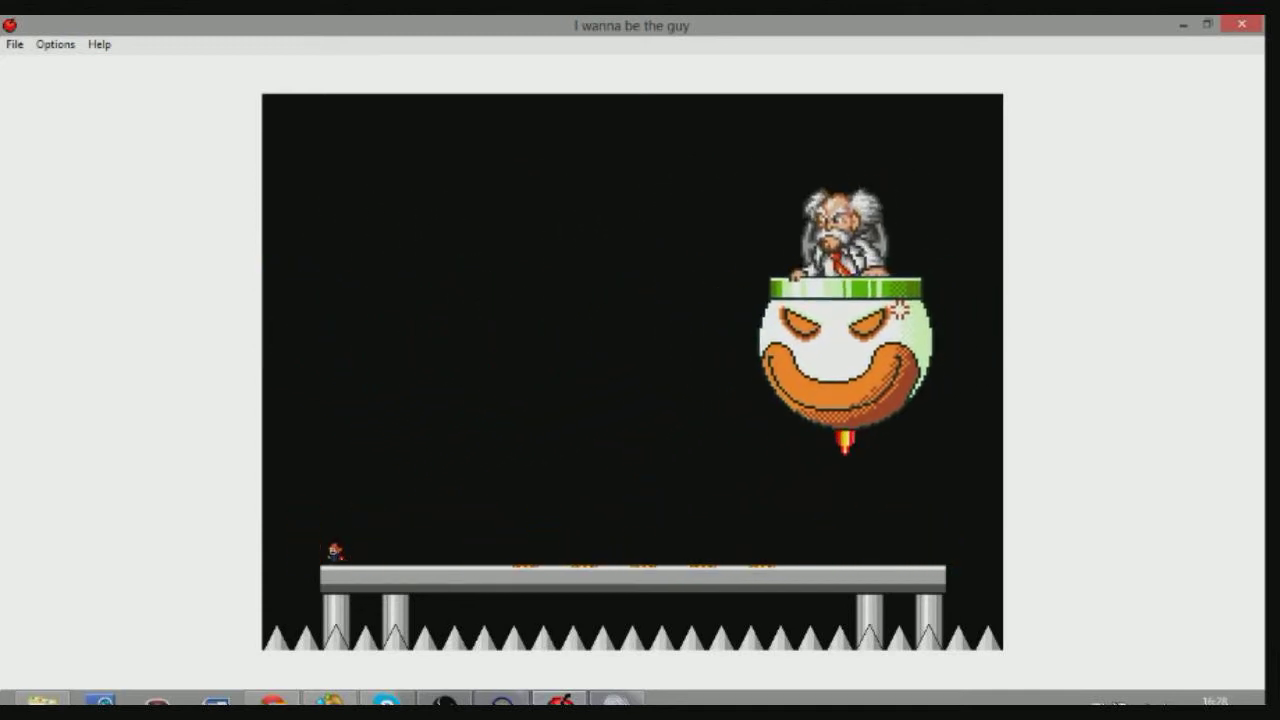
key(Right)
Jump and fire repeated Z shots at the Wily ship.
key(shift)
key(z)
key(z)
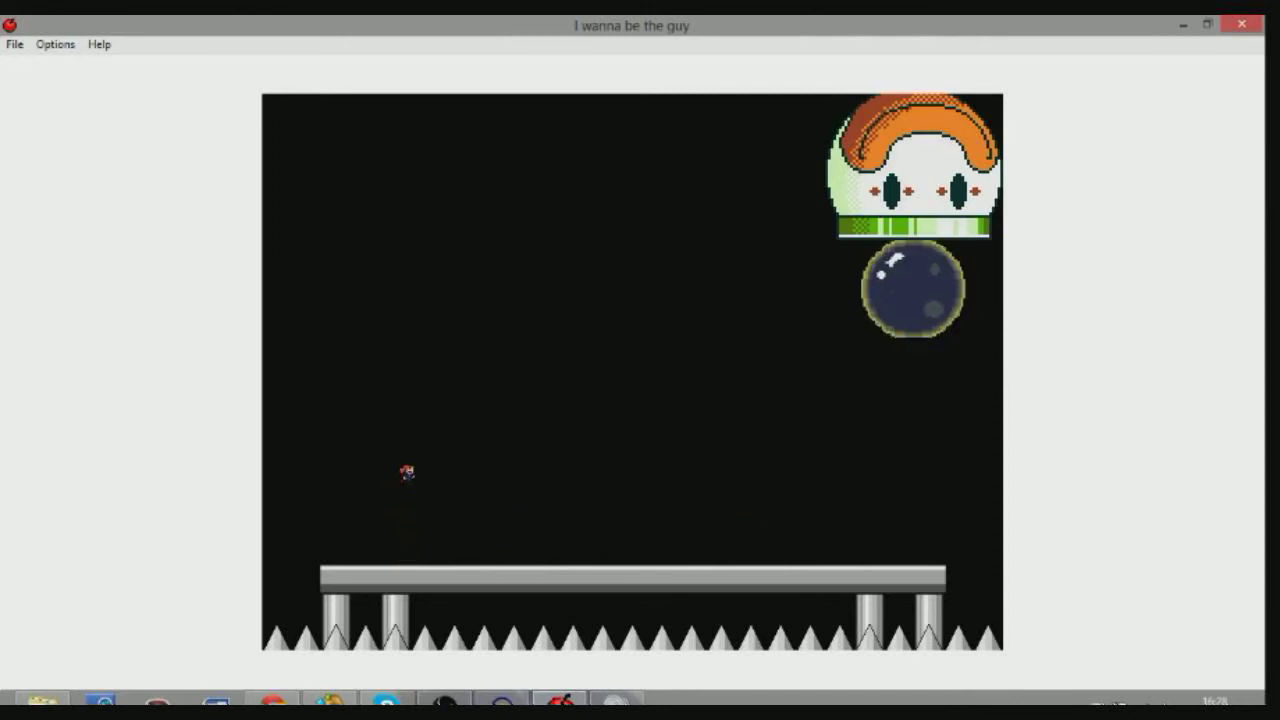
key(z)
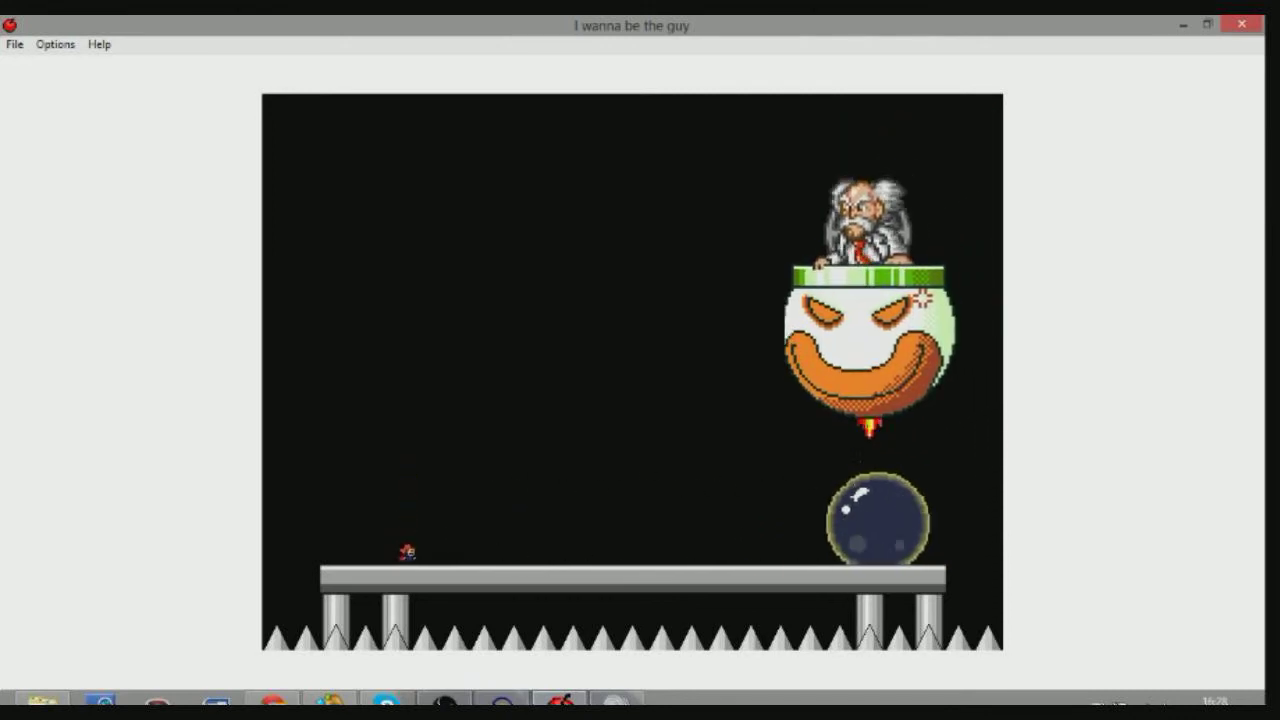
key(z)
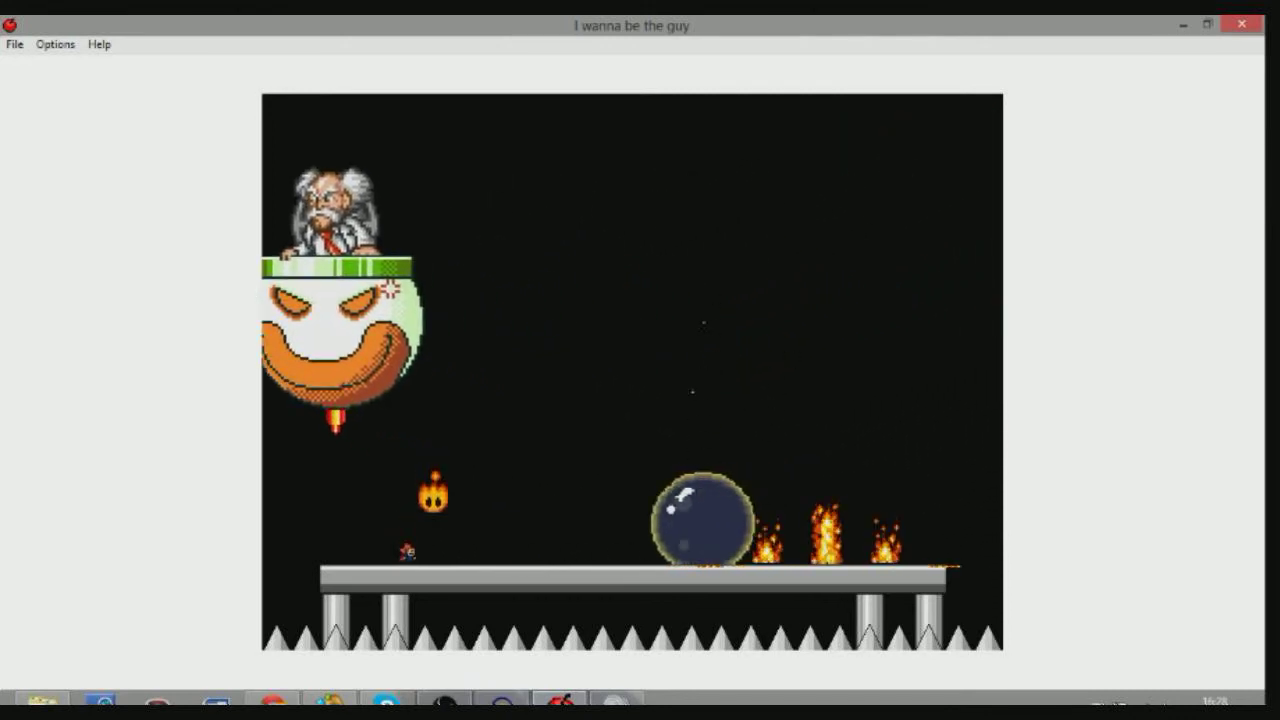
Sidestep falling fire and jump the rolling bubble, then retry with R after Game Over.
key(Left)
key(Right)
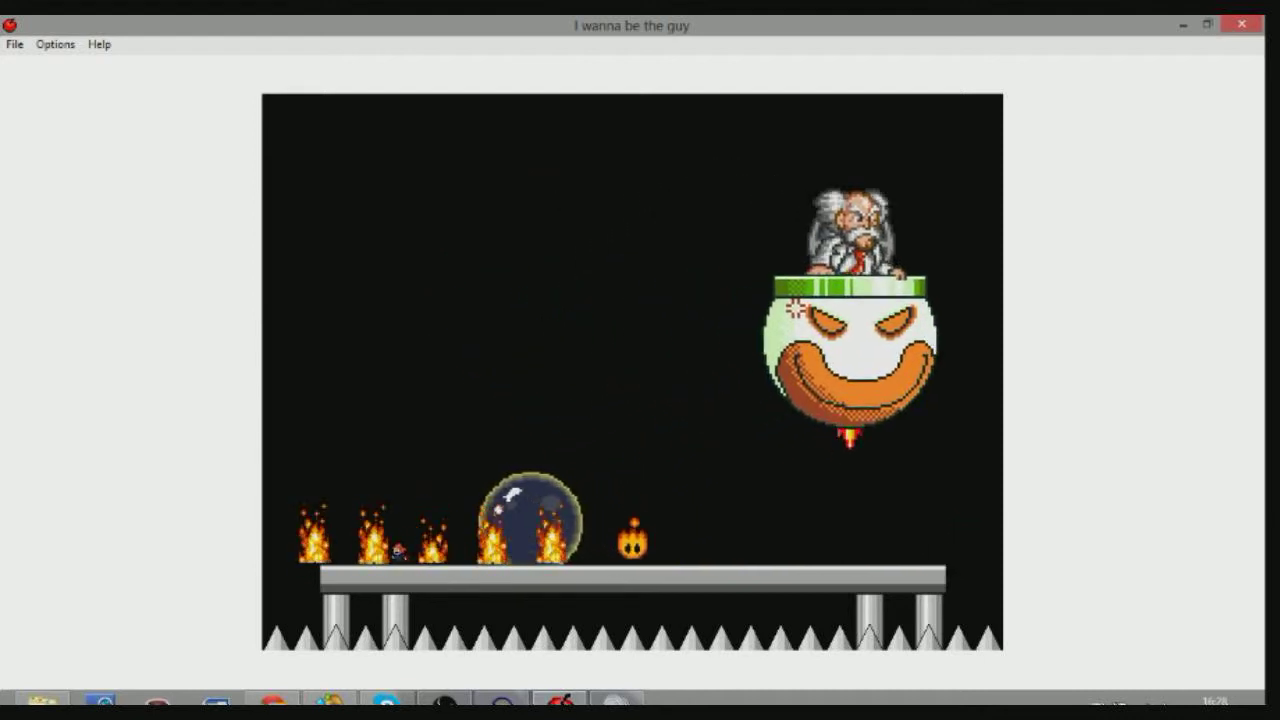
key(shift)
key(Right)
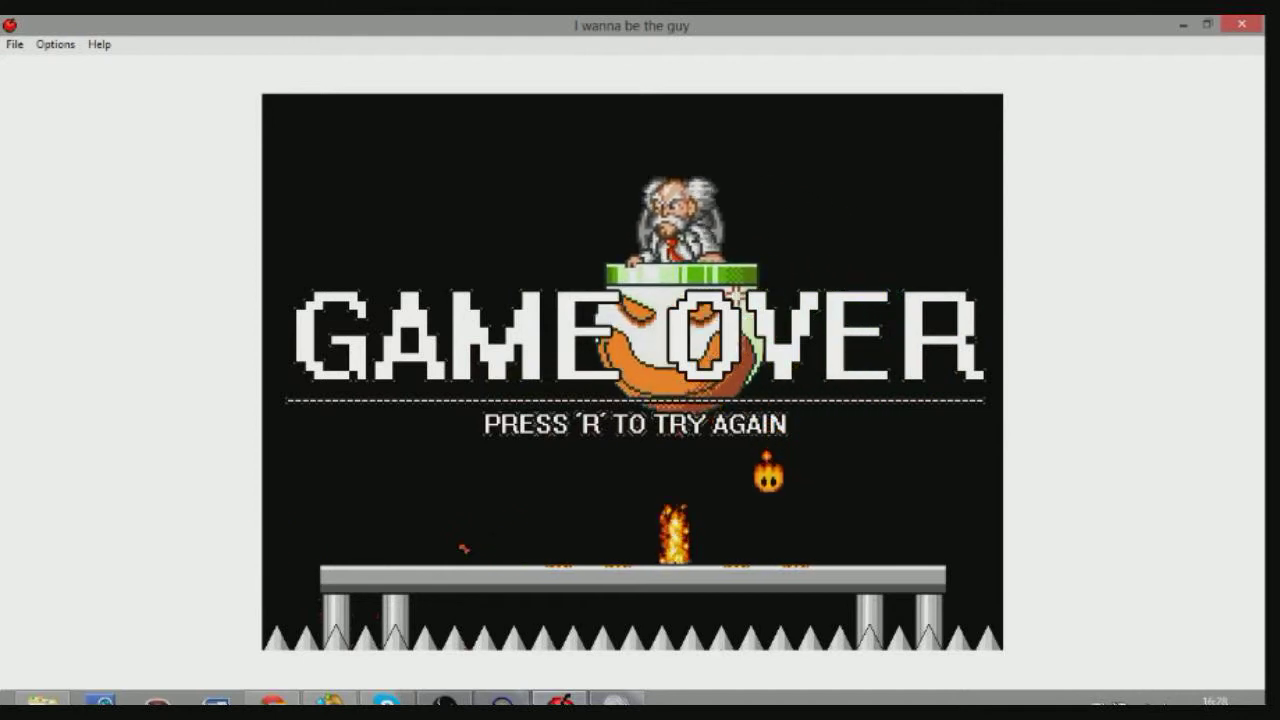
key(r)
Advance right along the platform, jumping and firing shots to the right at the boss.
key(Right)
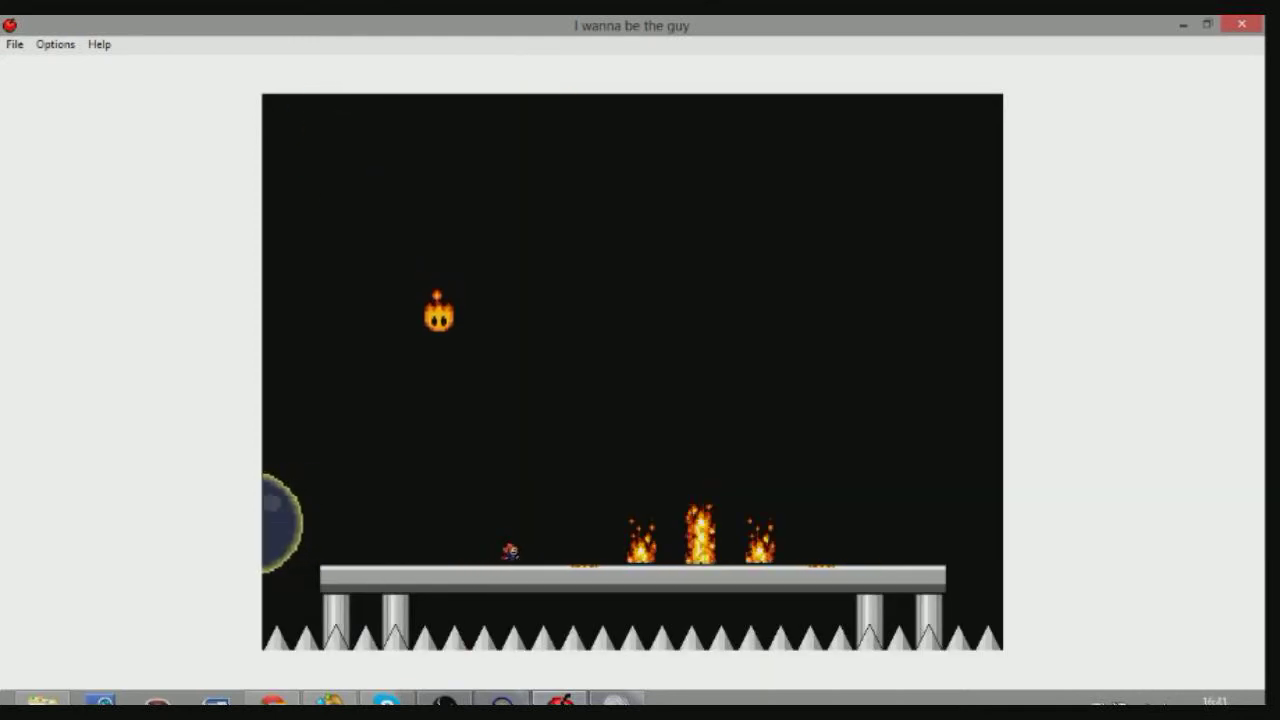
key(shift)
key(Right)
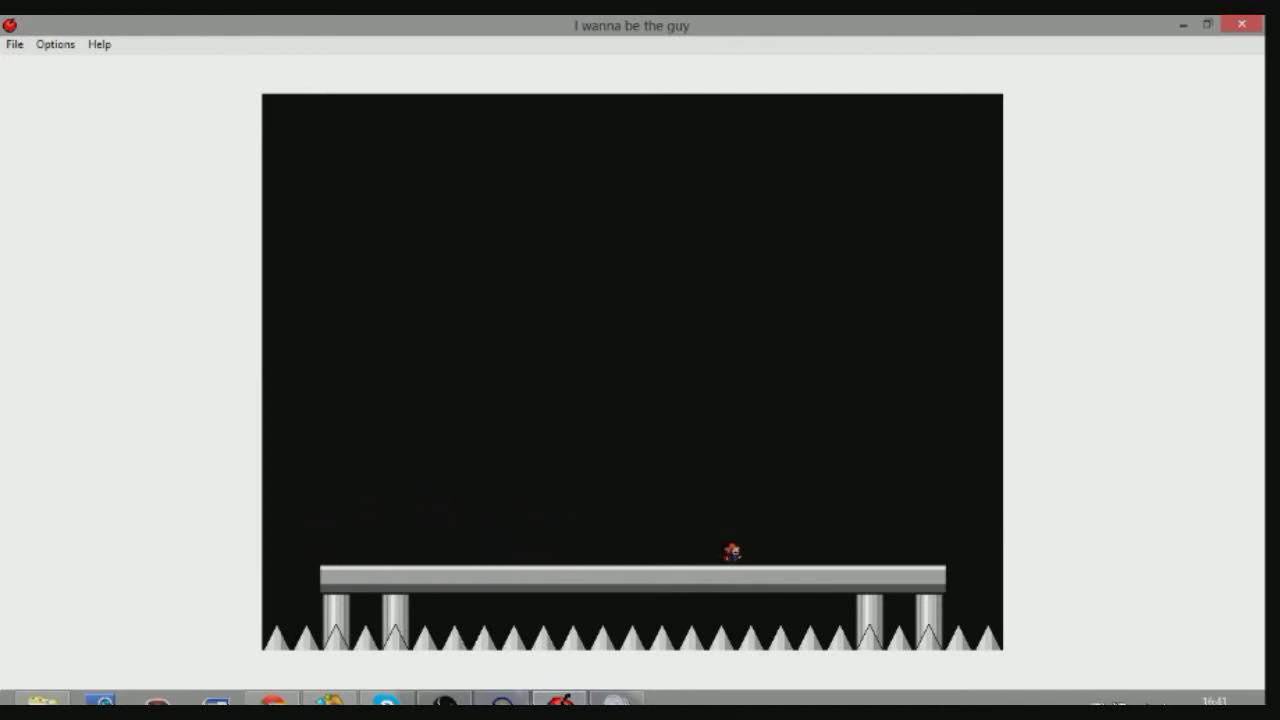
key(shift)
key(z)
key(z)
Walk the extended floor to the red cherry, then back to the arena's left edge.
key(Right)
key(shift)
key(z)
key(Right)
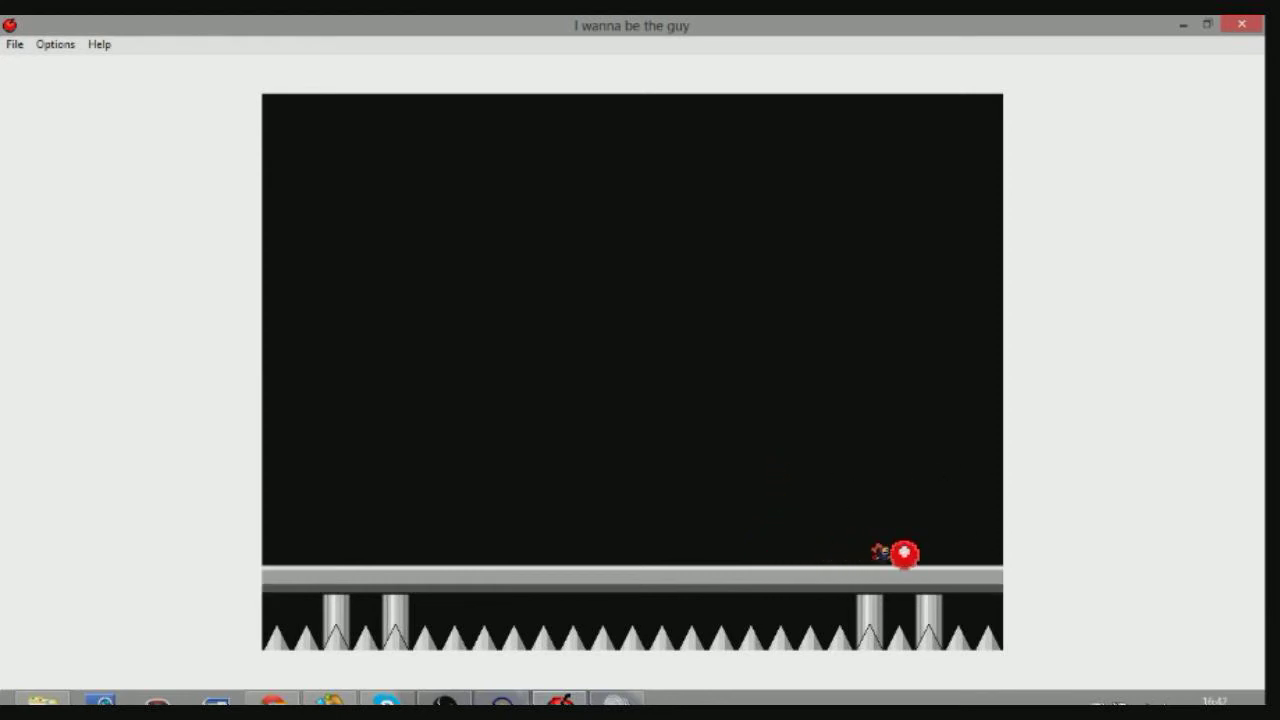
key(Left)
key(Left)
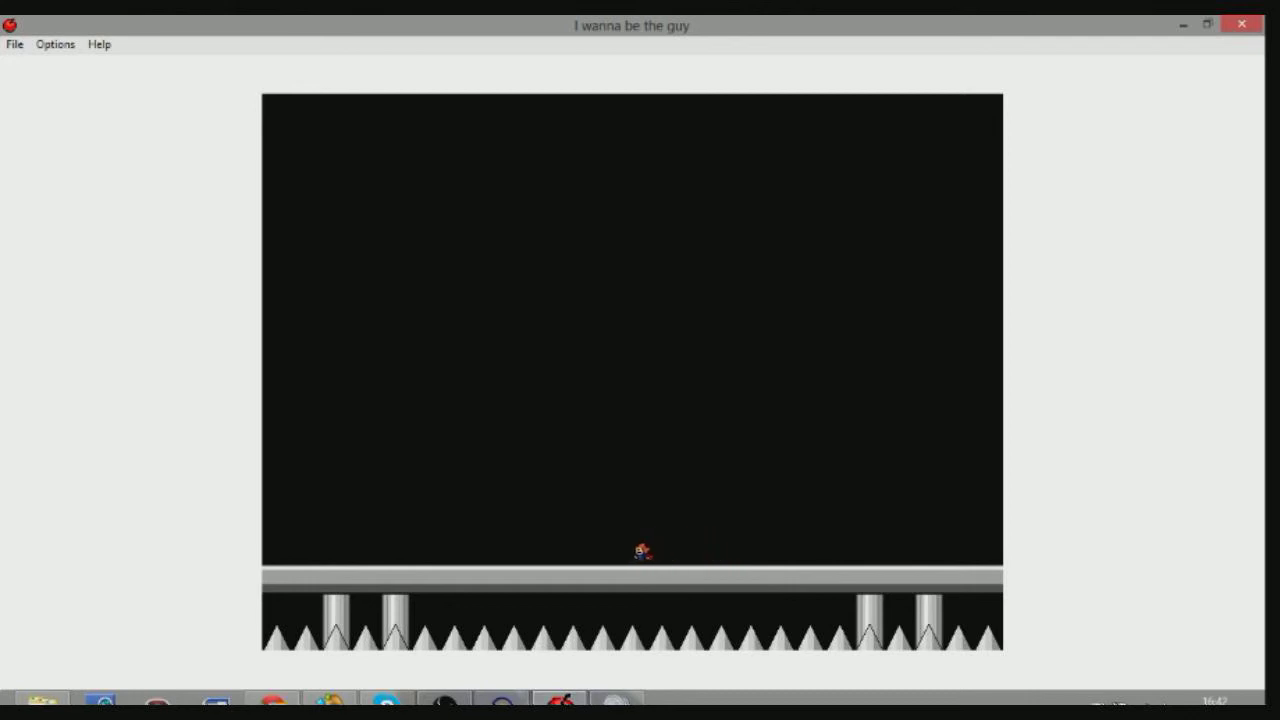
key(Left)
key(shift)
key(shift)
Step out the arena's left edge, jump in the loaded room, then return.
key(Left)
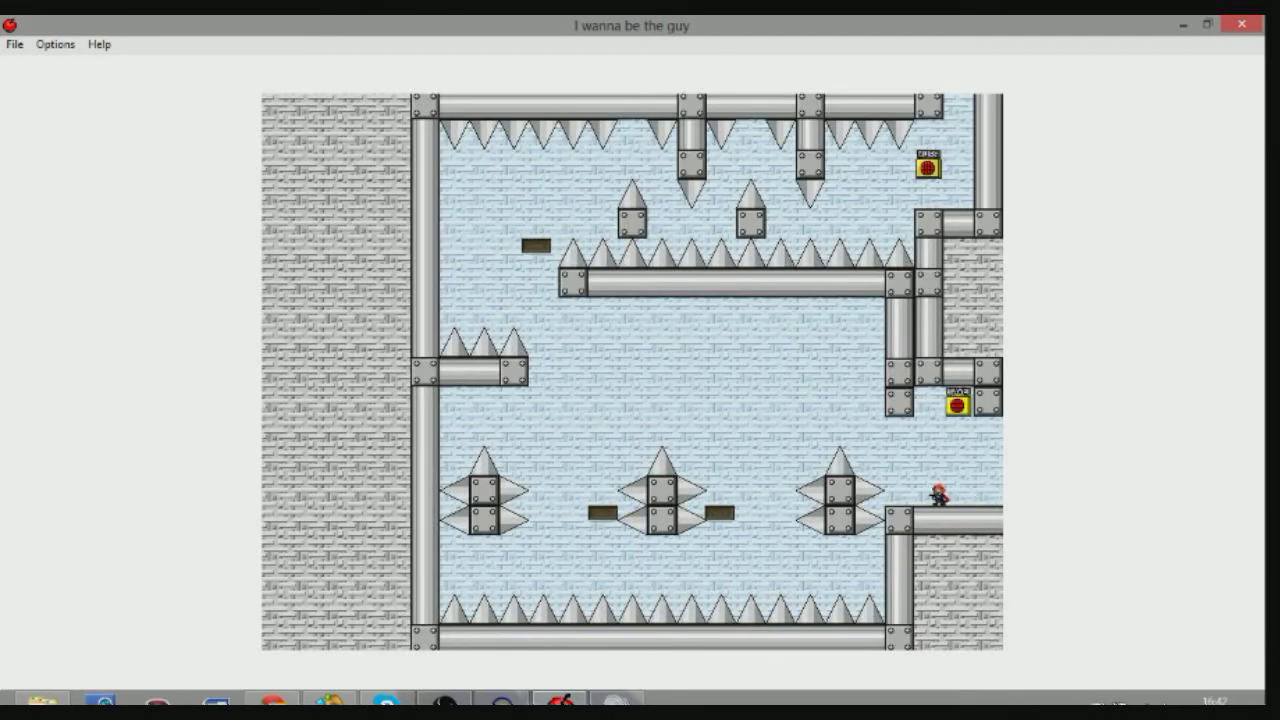
key(shift)
key(Right)
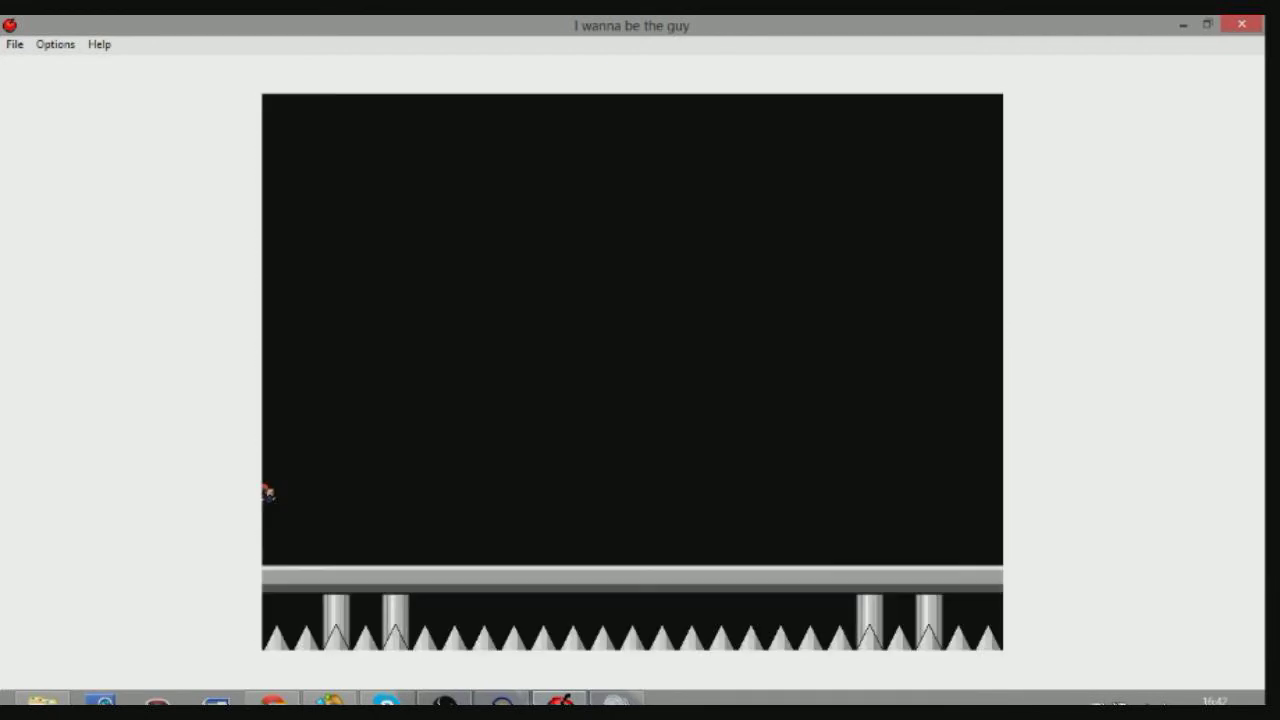
Walk right off the floor's edge into the spiked room, then bring up the streaming software.
key(Right)
key(Right)
key(Right)
key(Right)
key(Right)
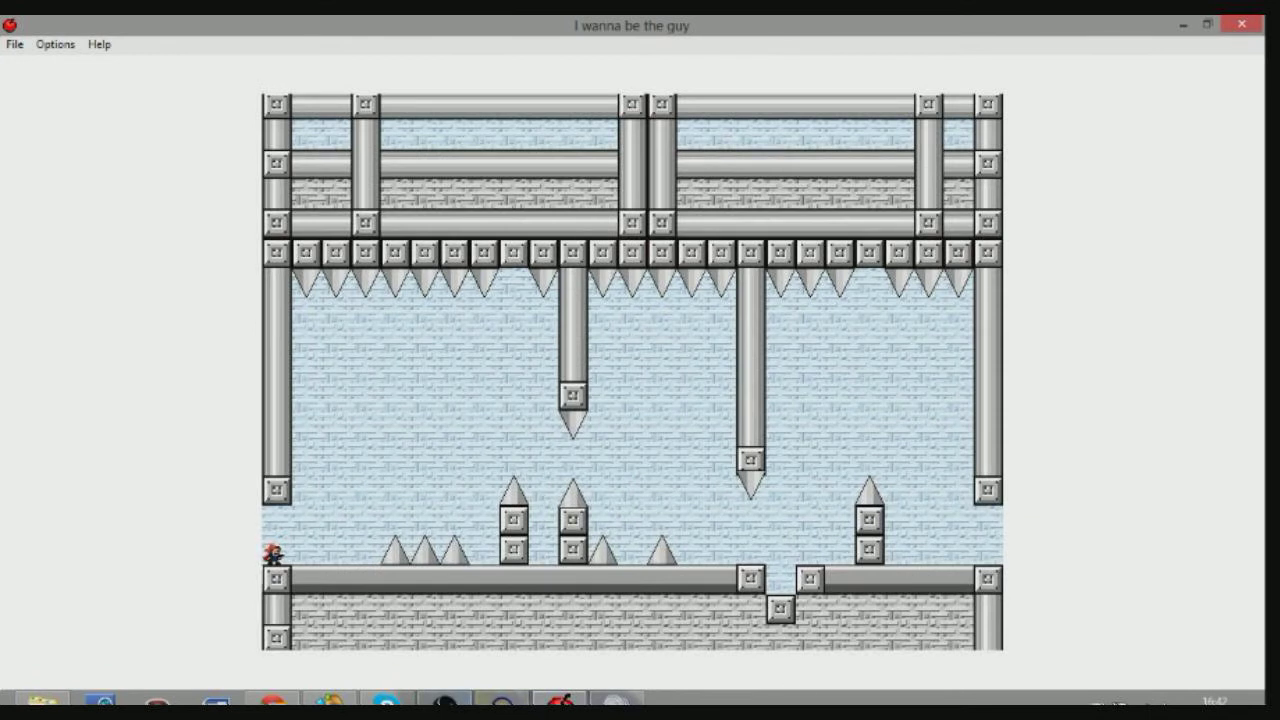
click(445, 700)
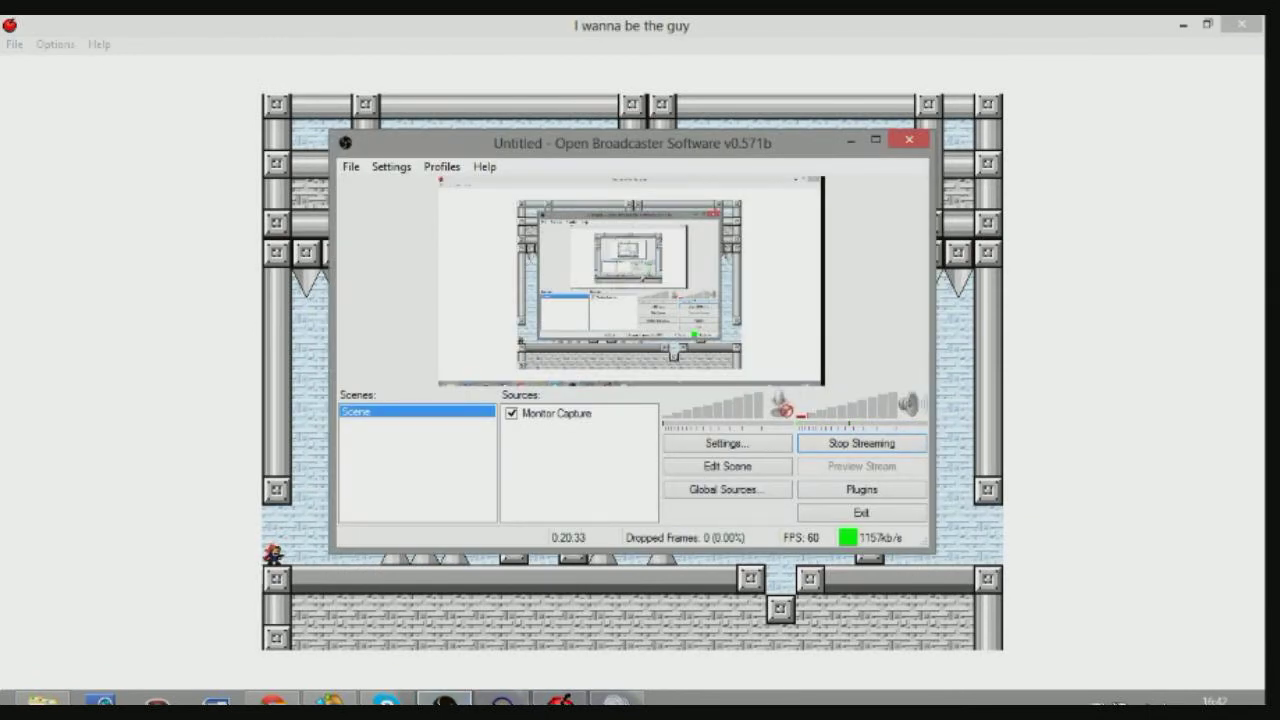
click(620, 30)
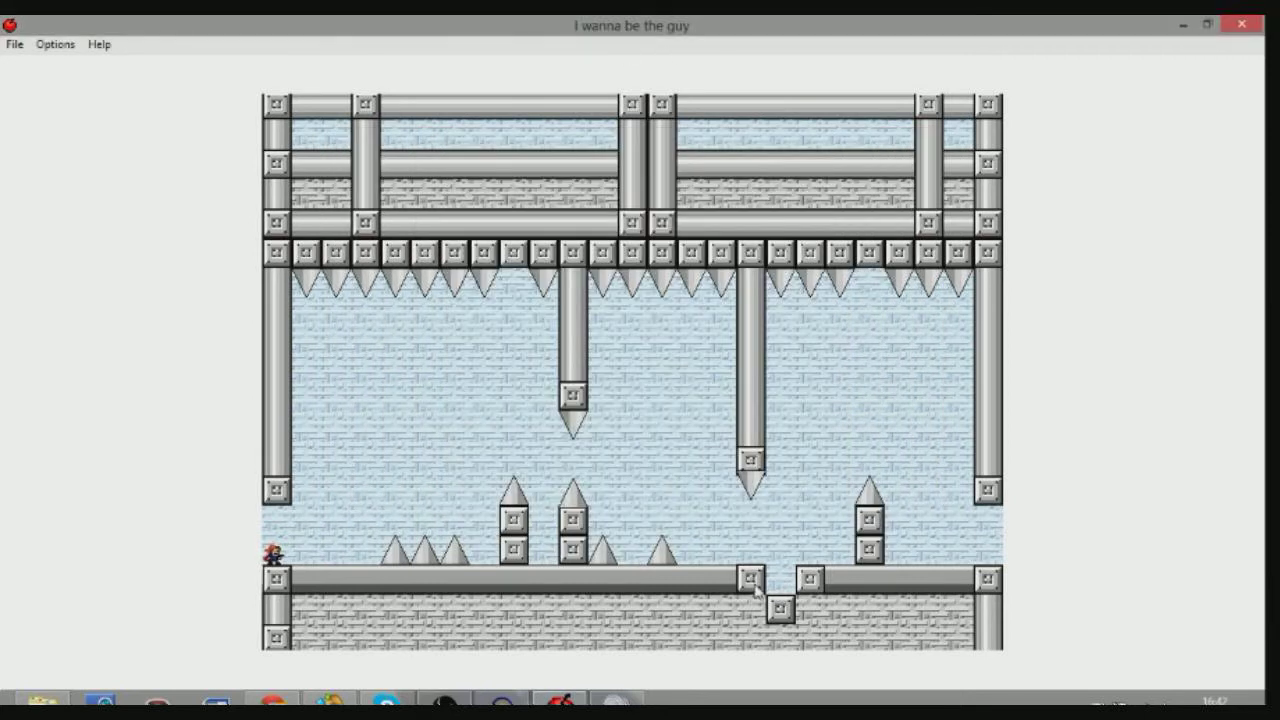